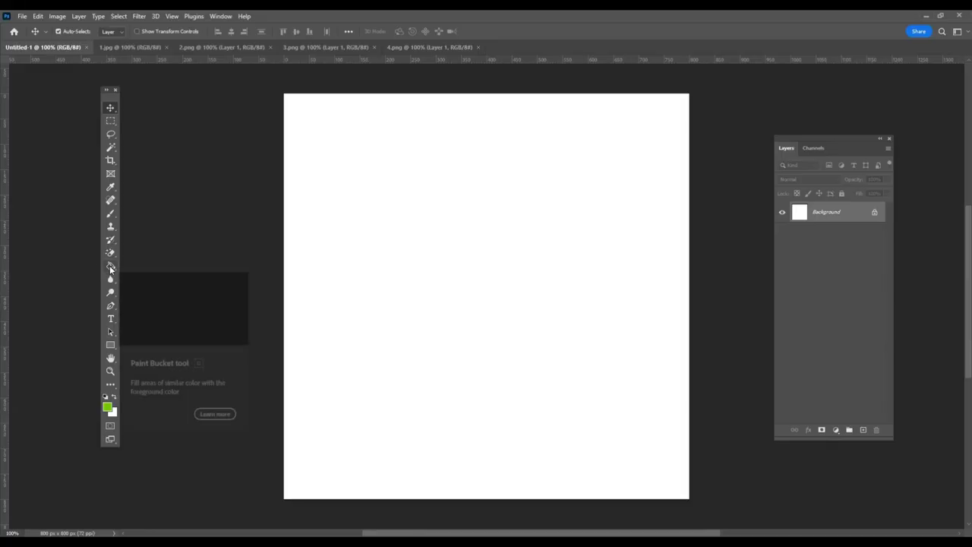
# Fill the white canvas green with the Paint Bucket and add an empty Layer 1 above it.
pyautogui.click(111, 267)
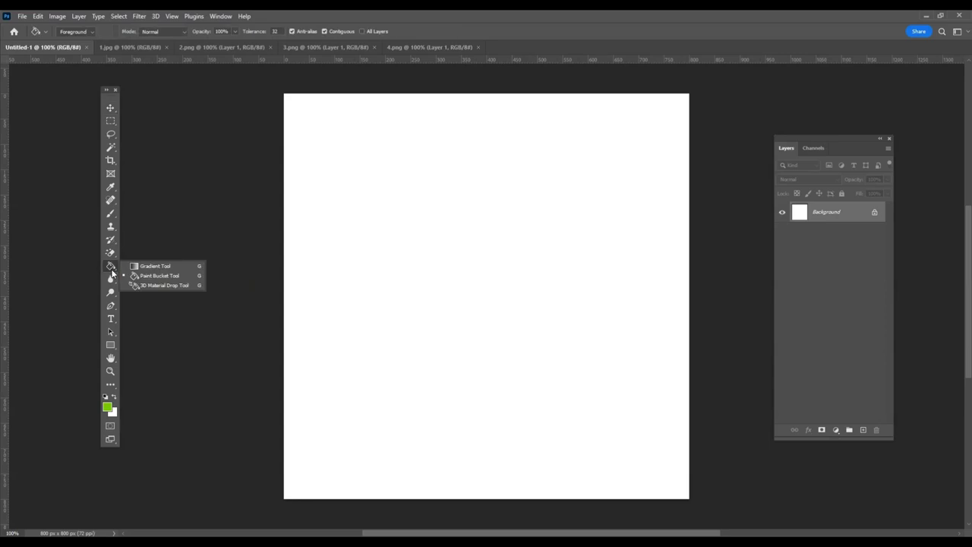
pyautogui.click(150, 277)
pyautogui.click(391, 268)
pyautogui.click(863, 430)
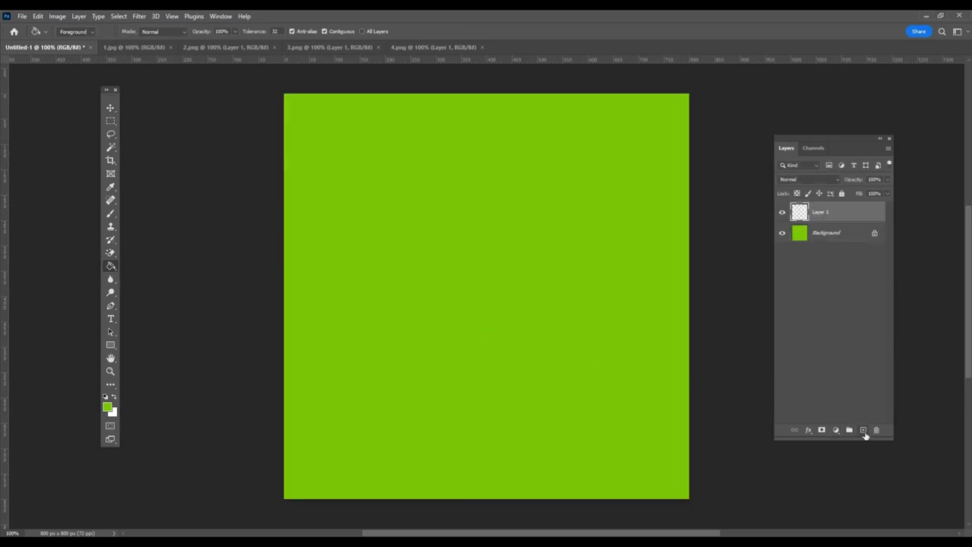
pyautogui.click(110, 108)
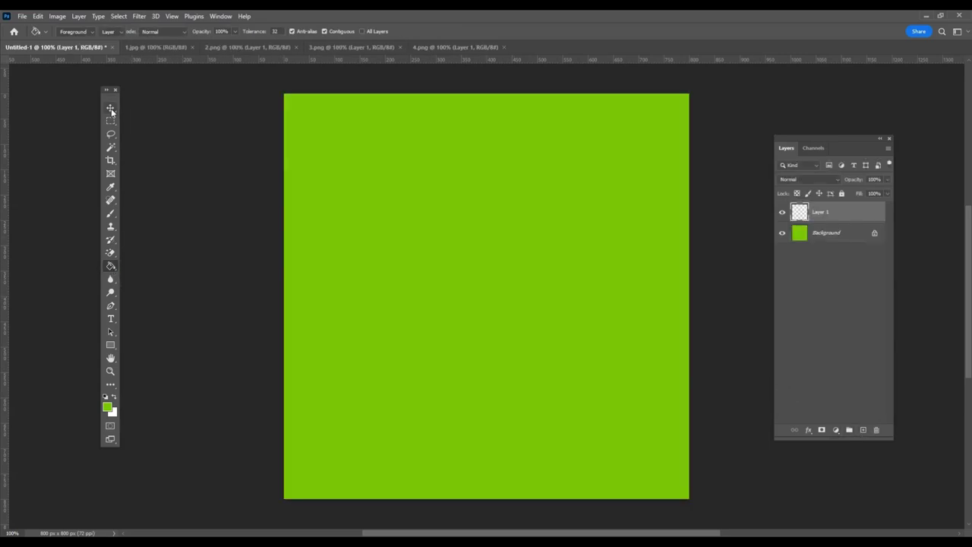
# Open the New document settings from the File menu, then close them without creating a document.
pyautogui.click(23, 16)
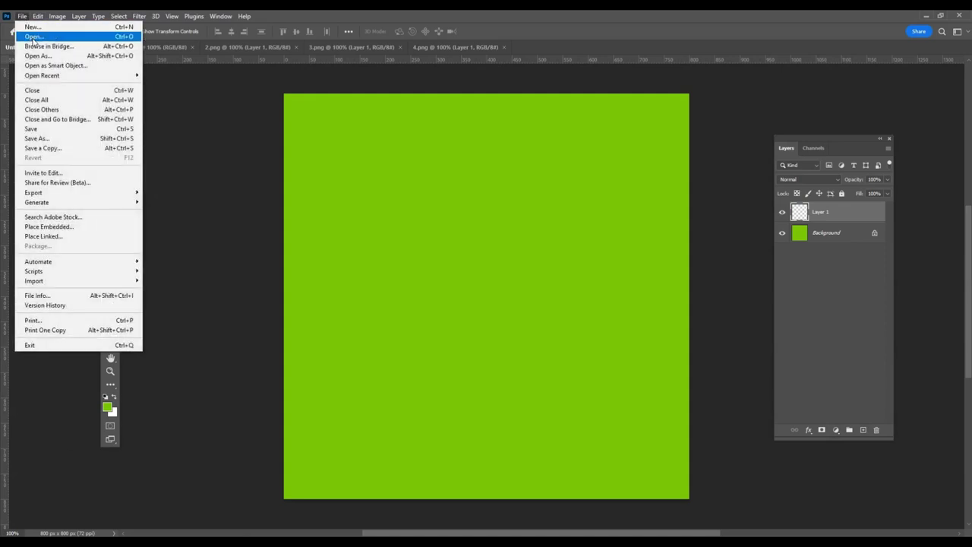
pyautogui.click(50, 29)
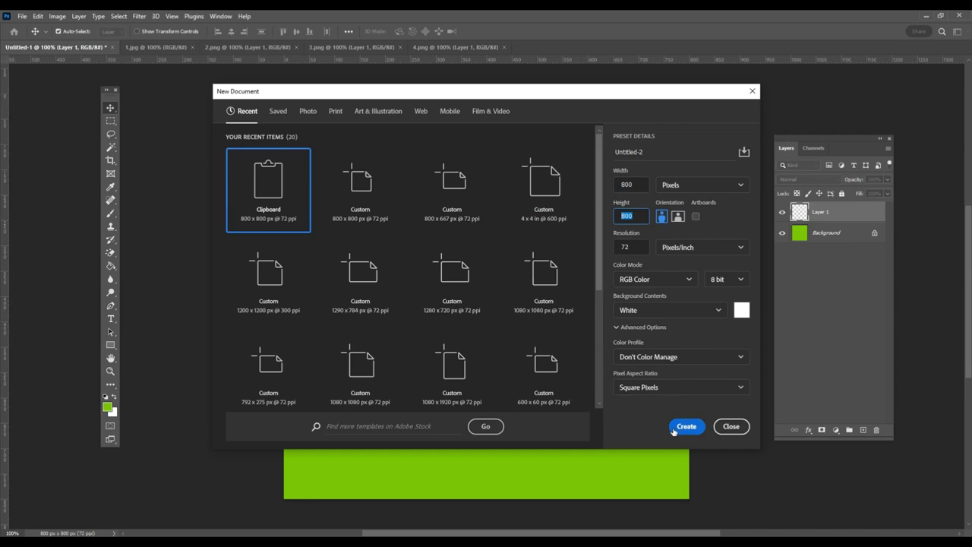
pyautogui.click(730, 427)
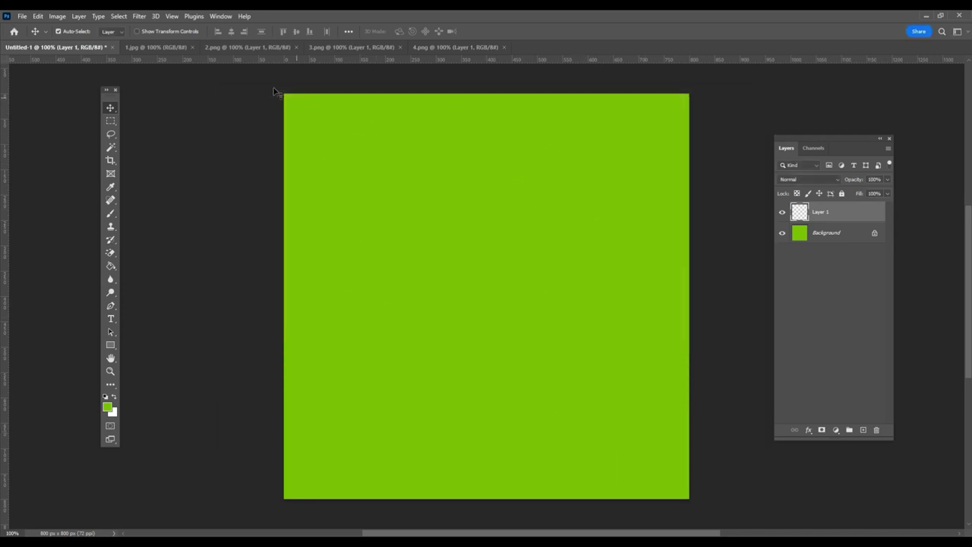
# Drag the 1.jpg space-and-city image in as Layer 2, stretch it over the canvas, then close 1.jpg.
pyautogui.click(142, 48)
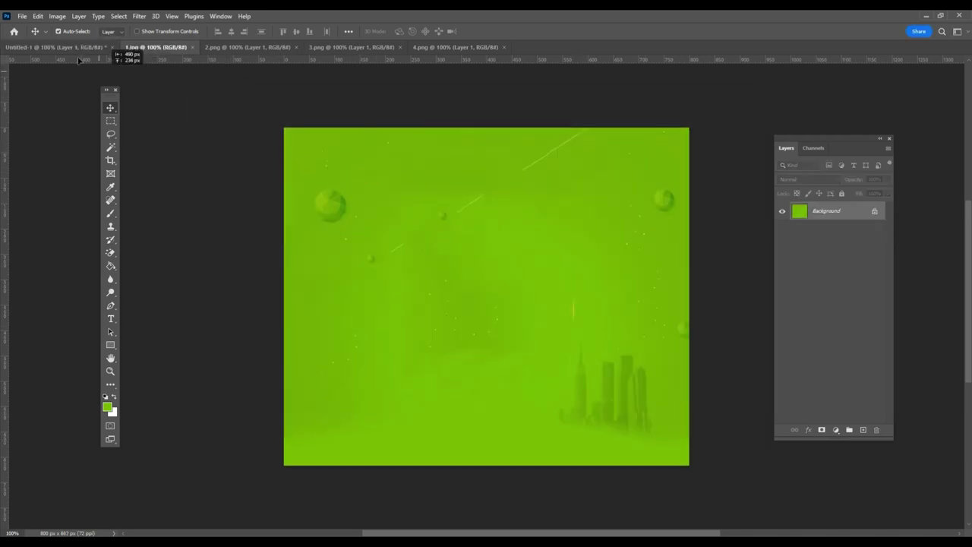
pyautogui.moveTo(59, 48)
pyautogui.mouseDown()
pyautogui.moveTo(547, 305)
pyautogui.moveTo(552, 284)
pyautogui.mouseUp()
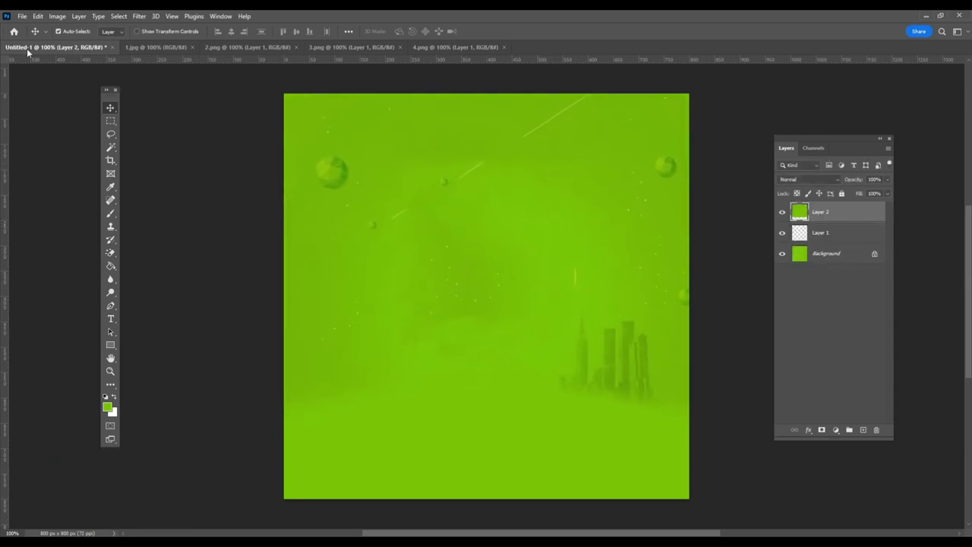
pyautogui.click(37, 17)
pyautogui.moveTo(54, 248)
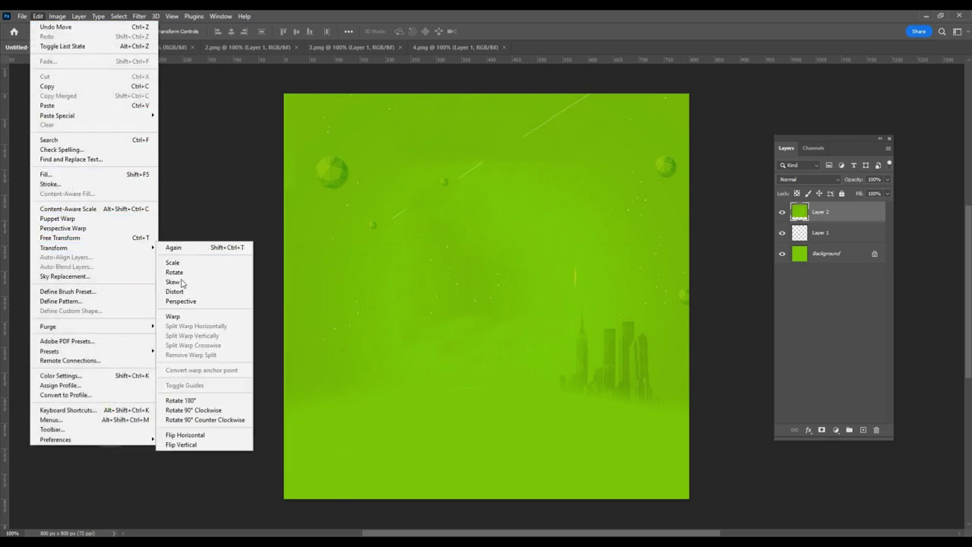
pyautogui.click(125, 237)
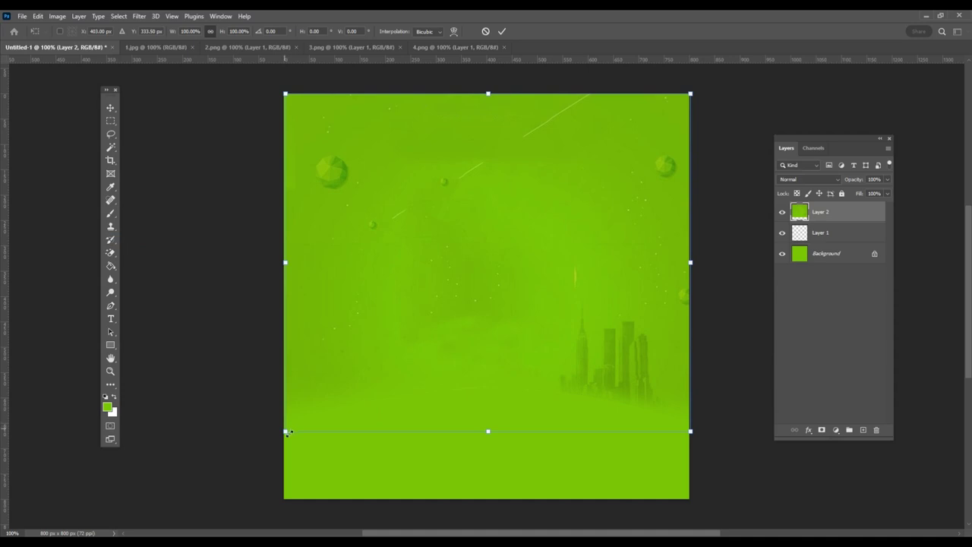
pyautogui.press('Return')
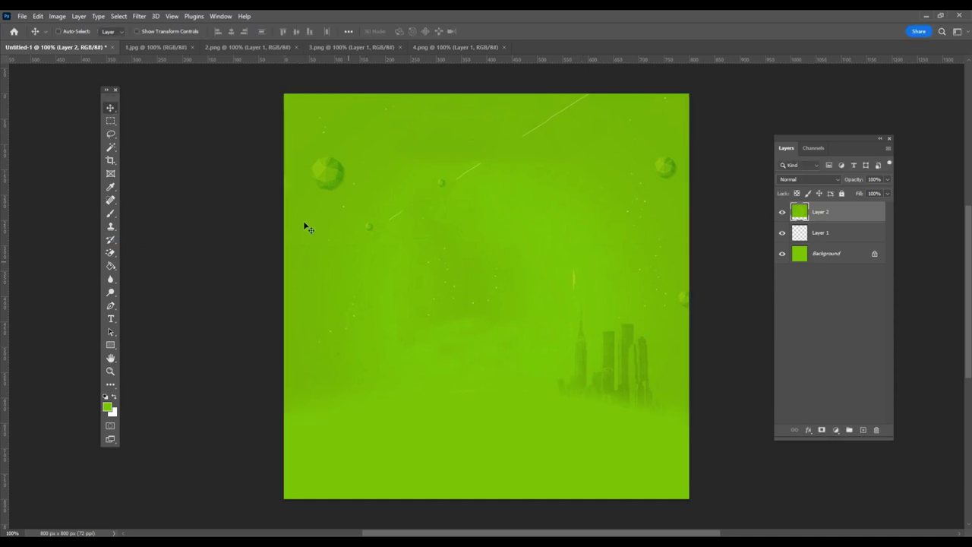
pyautogui.click(163, 48)
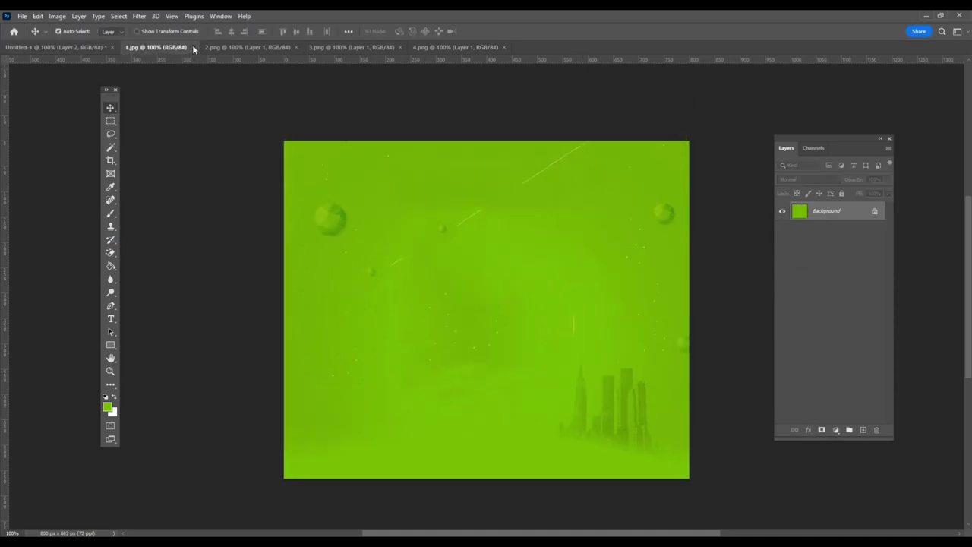
pyautogui.click(195, 47)
# Drag the table fan from 2.png into the poster as Layer 3, hide it, and select Layer 2.
pyautogui.click(173, 47)
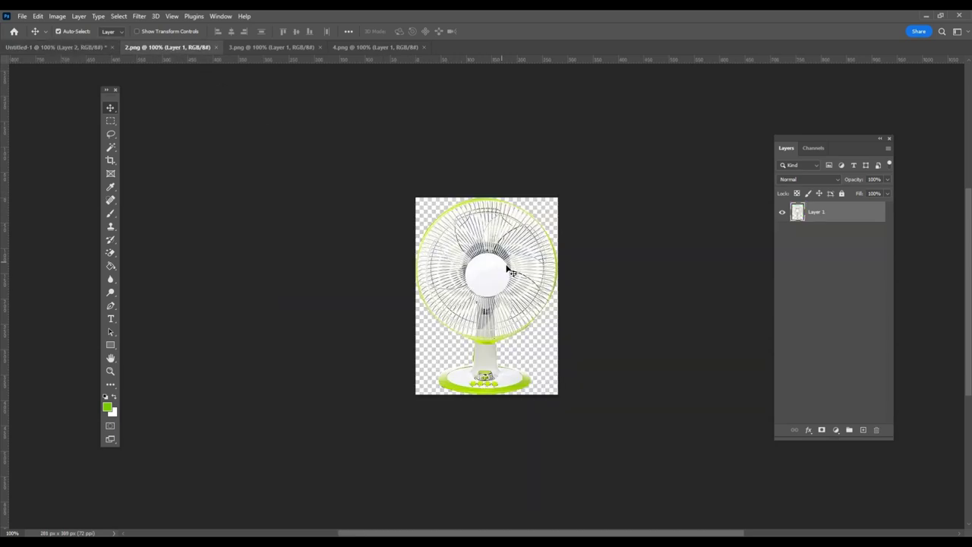
pyautogui.moveTo(509, 270)
pyautogui.mouseDown()
pyautogui.moveTo(74, 50)
pyautogui.moveTo(480, 273)
pyautogui.mouseUp()
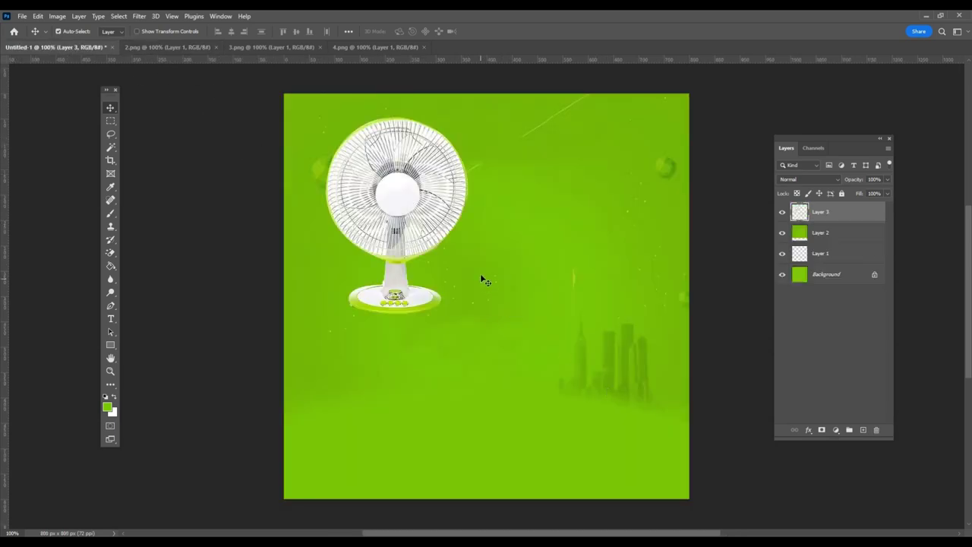
pyautogui.click(782, 212)
pyautogui.click(834, 236)
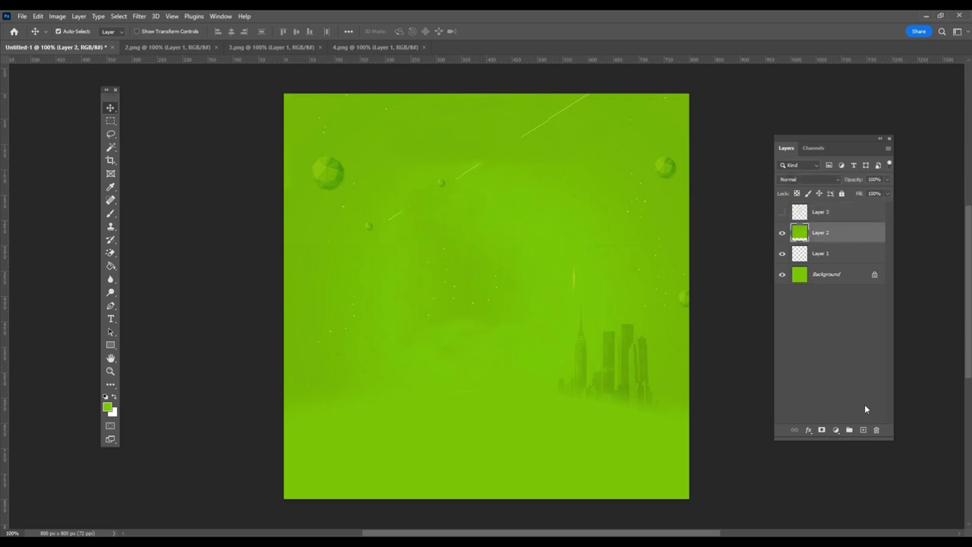
# Draw a large white-filled ellipse on a new layer across the lower part of the poster.
pyautogui.click(861, 435)
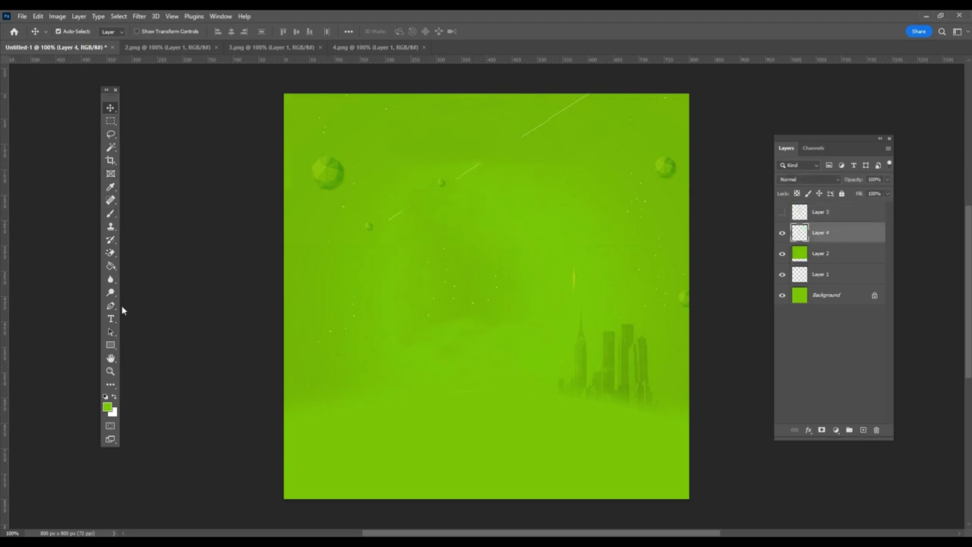
pyautogui.click(116, 347)
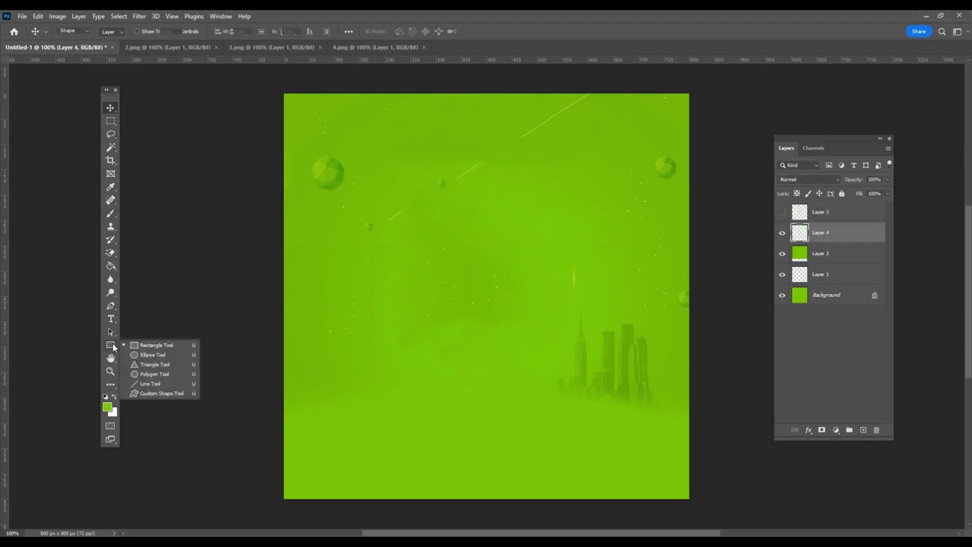
pyautogui.click(152, 355)
pyautogui.click(114, 396)
pyautogui.moveTo(228, 334); pyautogui.dragTo(749, 527)
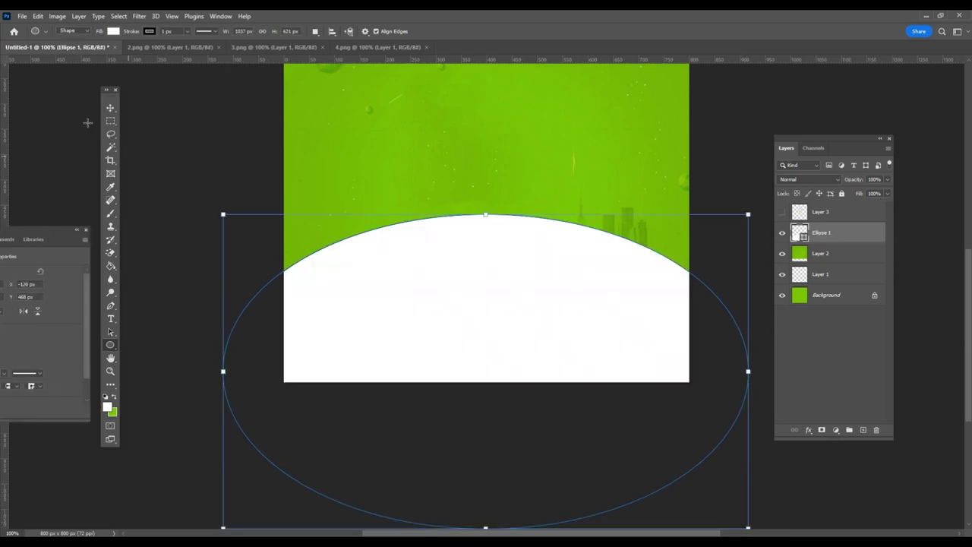
pyautogui.click(149, 35)
pyautogui.press('Escape')
pyautogui.press('s')
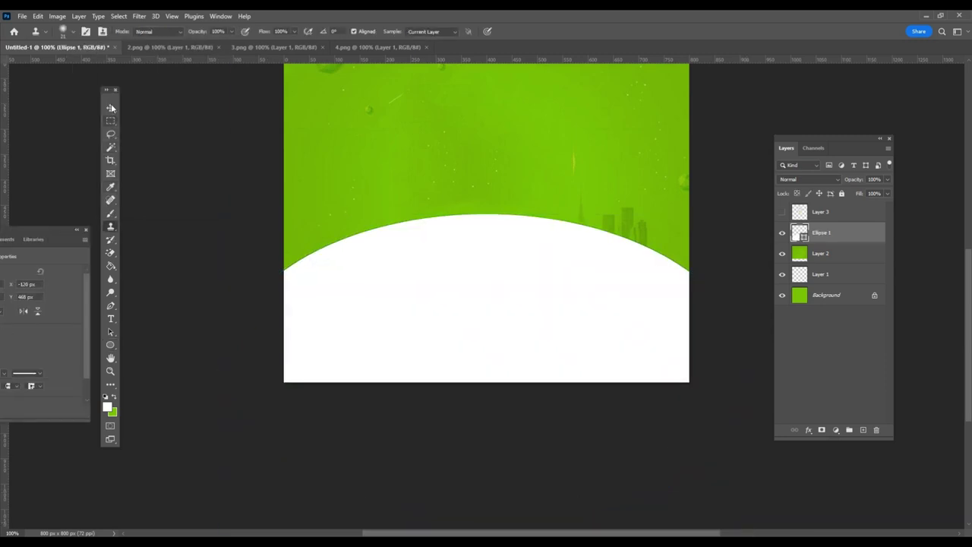
# Move the white ellipse lower and fine-tune the ellipse and space background positions.
pyautogui.click(111, 109)
pyautogui.moveTo(497, 265); pyautogui.dragTo(516, 311)
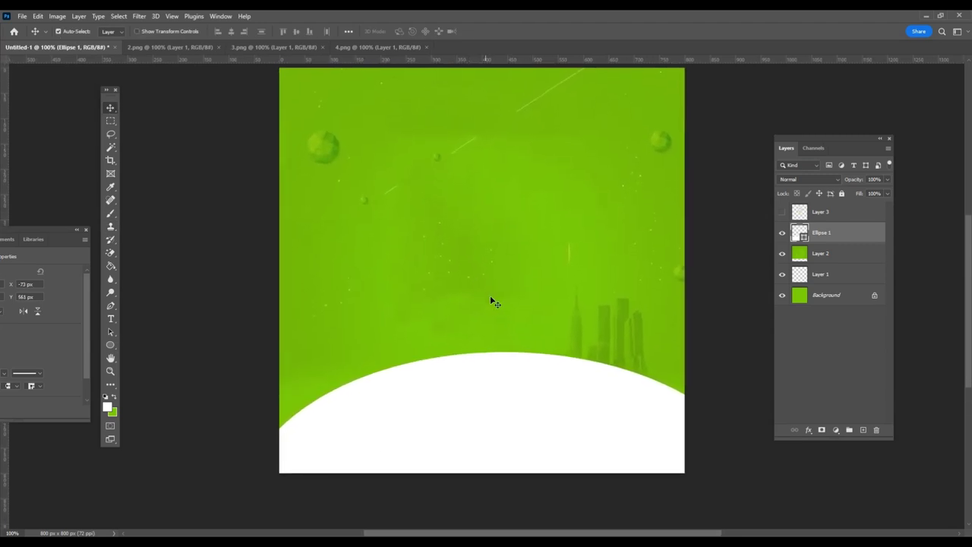
pyautogui.moveTo(491, 302)
pyautogui.mouseDown()
pyautogui.moveTo(516, 289)
pyautogui.moveTo(516, 297)
pyautogui.mouseUp()
pyautogui.moveTo(512, 403); pyautogui.dragTo(501, 401)
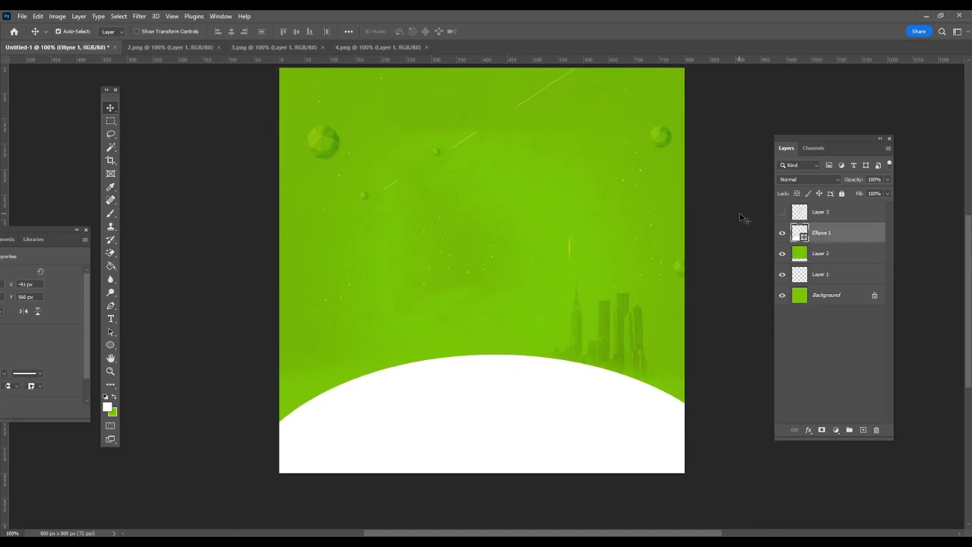
# Show Layer 3 and position the fan centred, standing on top of the white arc.
pyautogui.click(783, 212)
pyautogui.moveTo(480, 281); pyautogui.dragTo(479, 327)
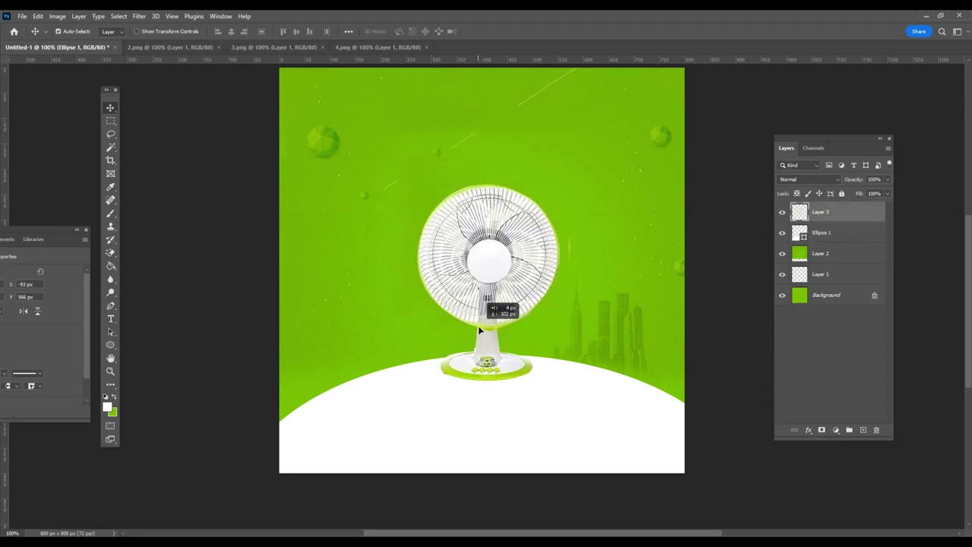
pyautogui.moveTo(511, 232)
pyautogui.mouseDown()
pyautogui.moveTo(511, 248)
pyautogui.moveTo(511, 231)
pyautogui.mouseUp()
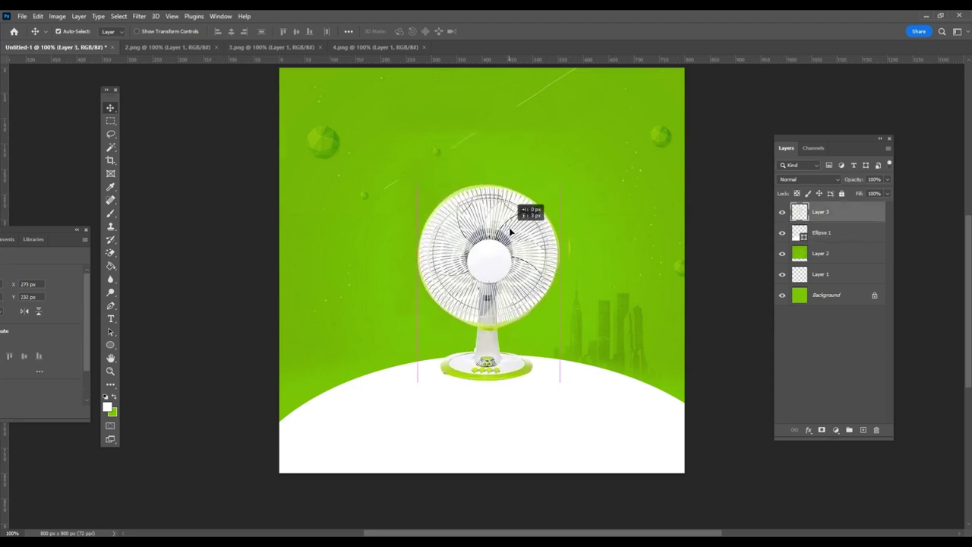
pyautogui.moveTo(611, 225); pyautogui.dragTo(610, 236)
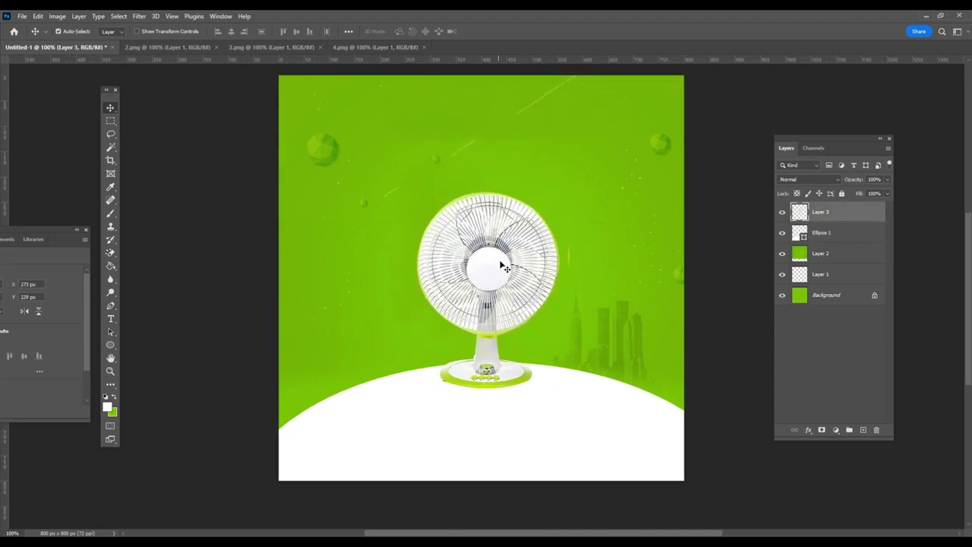
pyautogui.moveTo(501, 266); pyautogui.dragTo(503, 270)
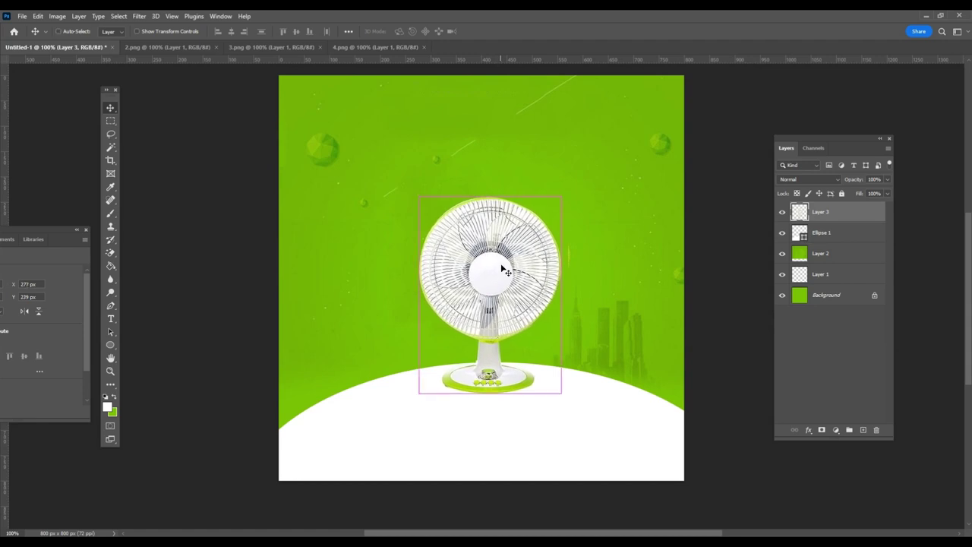
pyautogui.click(107, 408)
# Set the foreground colour to black and choose a soft brush preset.
pyautogui.moveTo(379, 417); pyautogui.dragTo(317, 486)
pyautogui.click(552, 347)
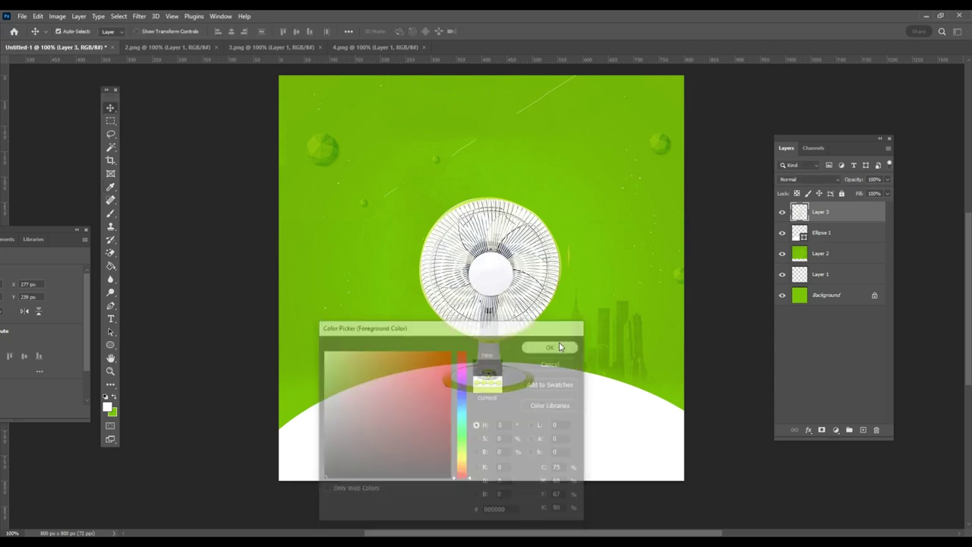
pyautogui.click(110, 213)
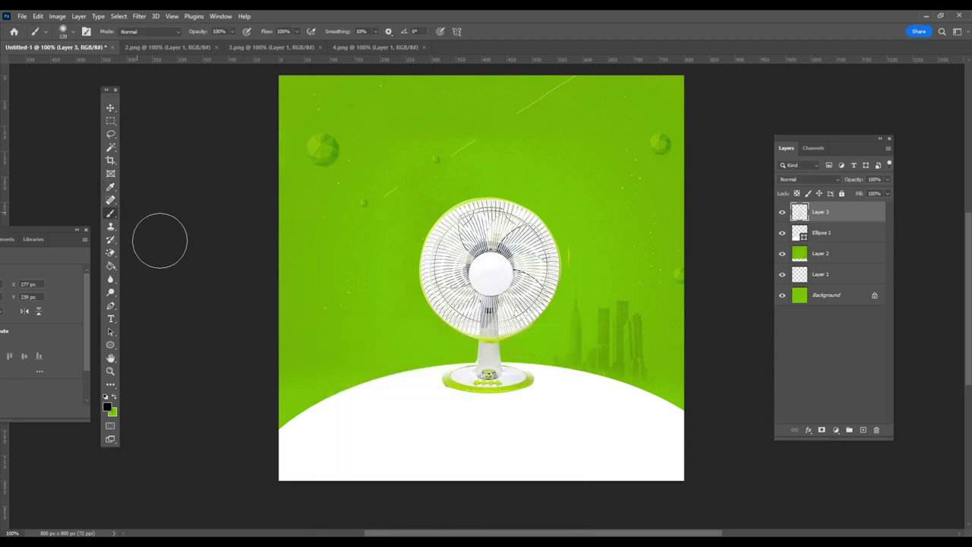
pyautogui.rightClick(111, 214)
pyautogui.click(153, 215)
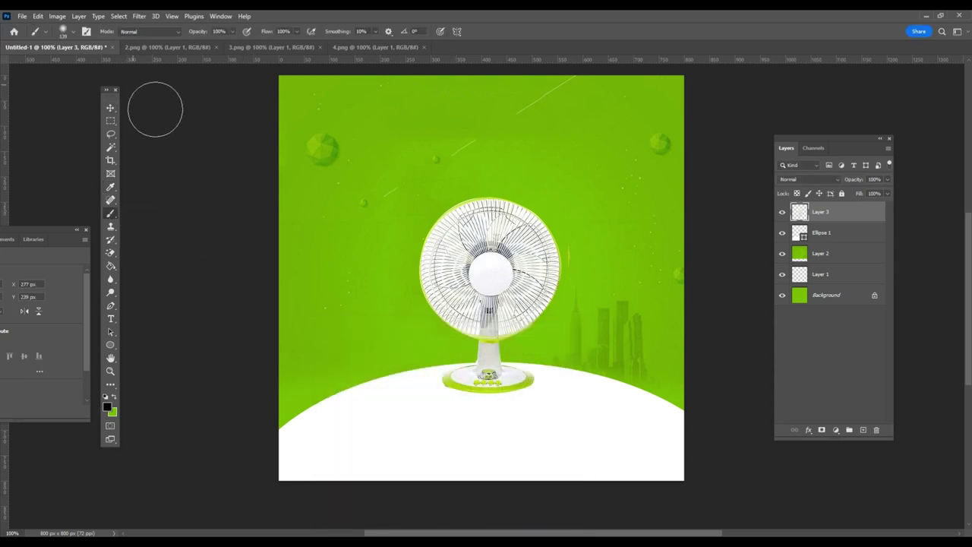
pyautogui.click(71, 33)
pyautogui.click(541, 29)
# Paint a black blob on new Layer 4 and transform it into a wide, flat shadow under the fan.
pyautogui.click(863, 430)
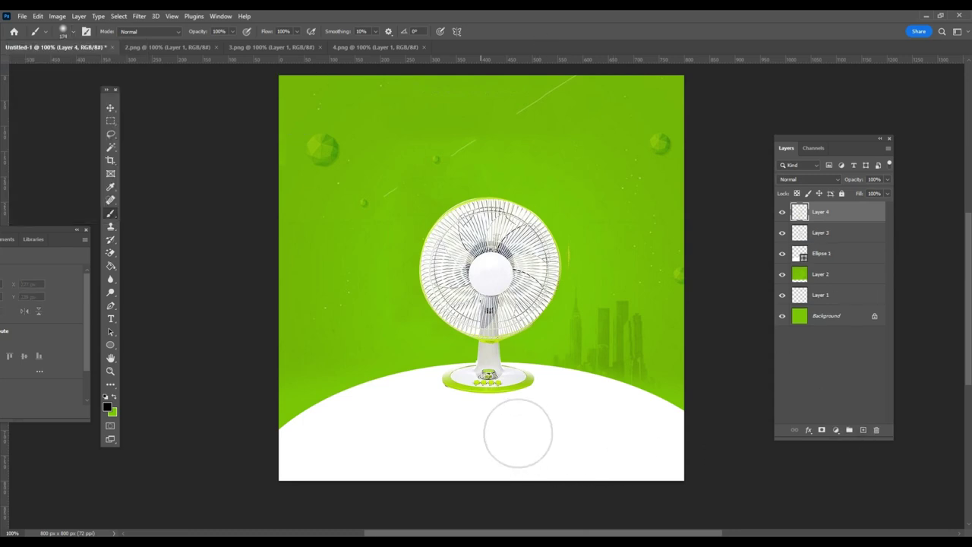
pyautogui.click(483, 399)
pyautogui.click(111, 109)
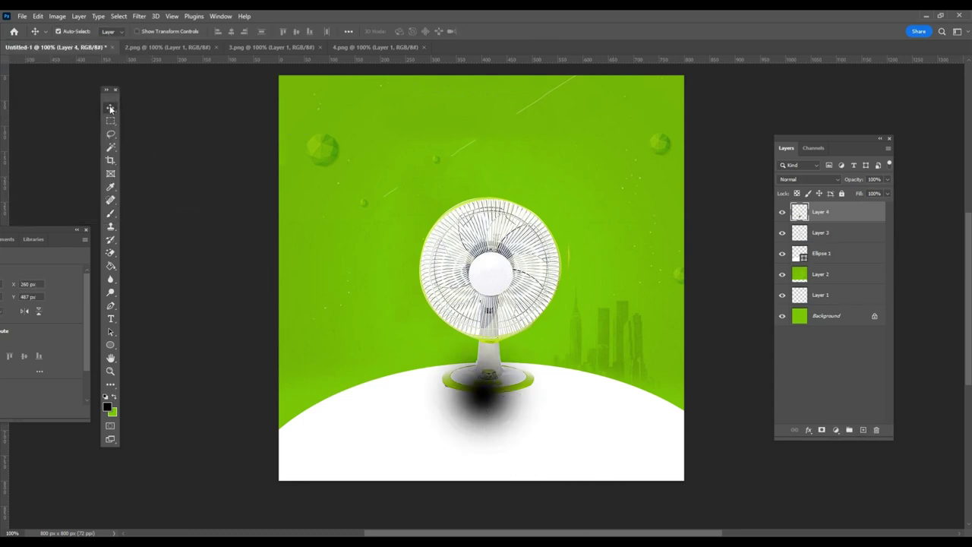
pyautogui.click(37, 16)
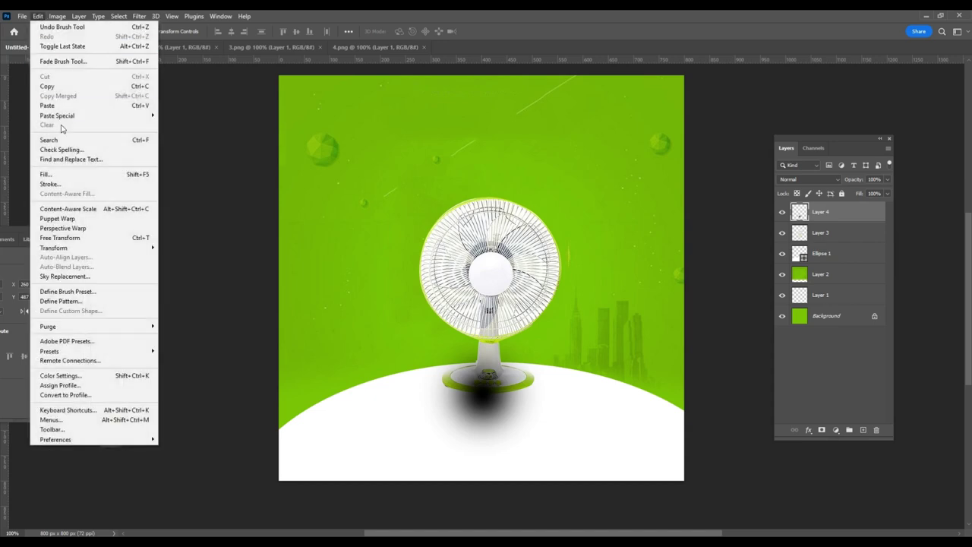
pyautogui.click(76, 240)
pyautogui.moveTo(482, 323); pyautogui.dragTo(483, 444)
pyautogui.moveTo(562, 457)
pyautogui.mouseDown()
pyautogui.moveTo(645, 455)
pyautogui.moveTo(552, 385)
pyautogui.mouseUp()
pyautogui.press('Return')
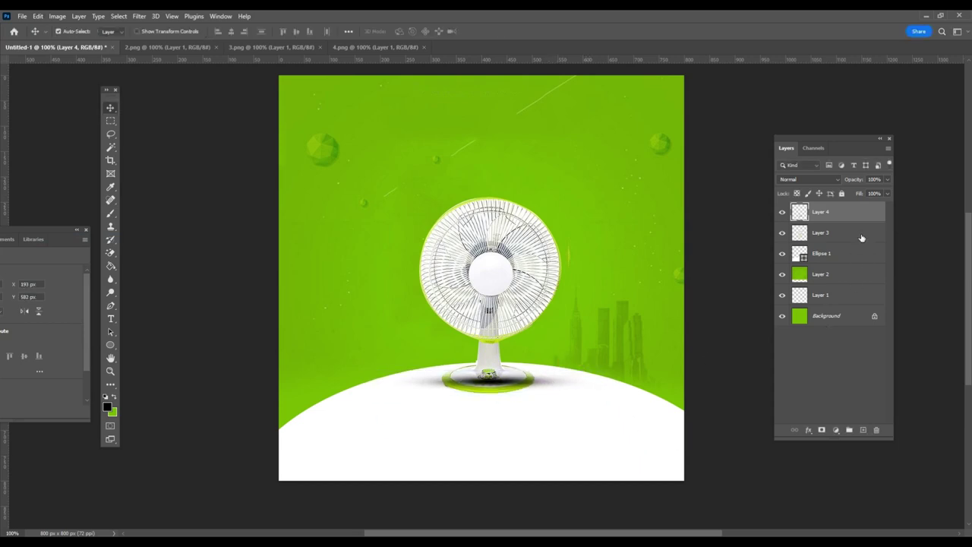
# Move the shadow layer below the fan layer and stretch it slightly taller and lower.
pyautogui.moveTo(861, 216); pyautogui.dragTo(846, 247)
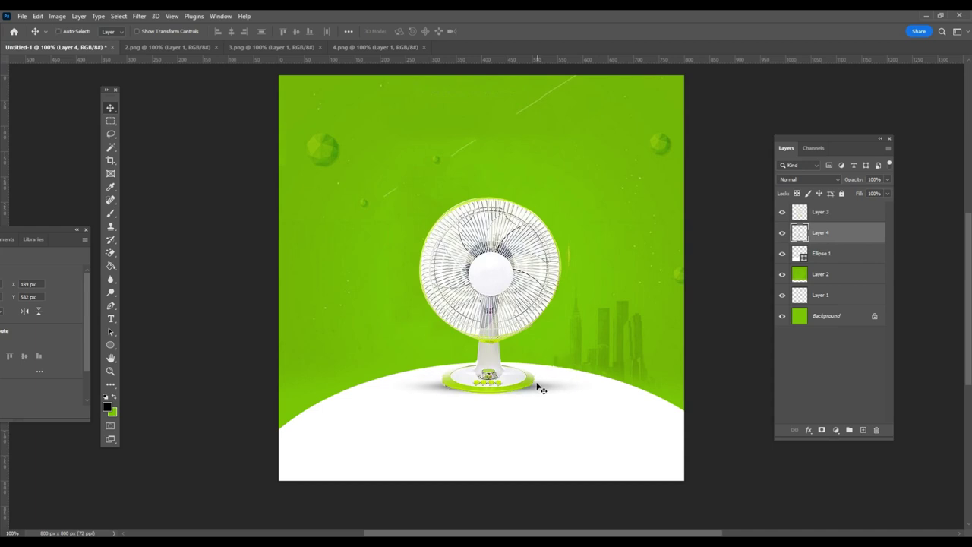
pyautogui.hotkey('ctrl', 't')
pyautogui.moveTo(490, 375)
pyautogui.mouseDown()
pyautogui.moveTo(491, 343)
pyautogui.moveTo(511, 388)
pyautogui.mouseUp()
pyautogui.press('Return')
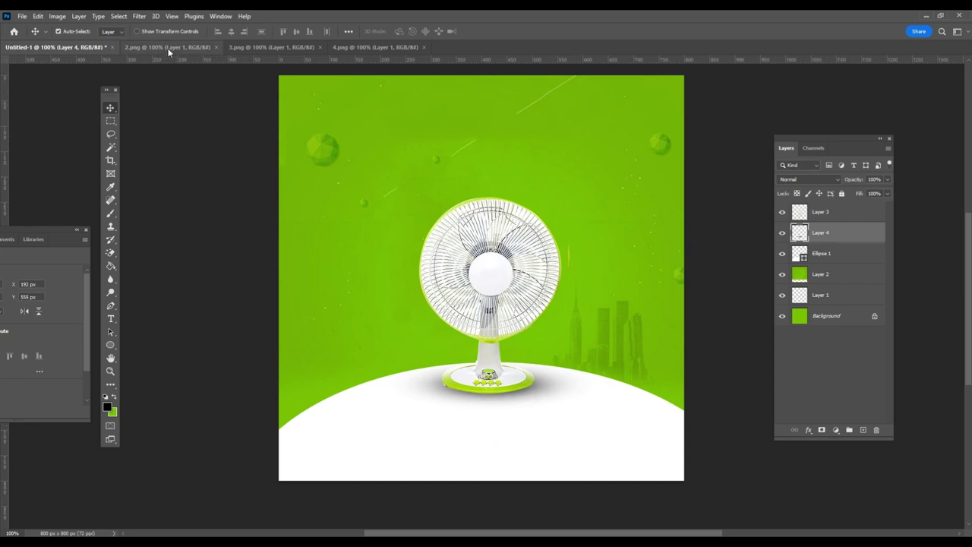
# Close 2.png and drag the green asterisk from 3.png onto the poster's white area.
pyautogui.click(201, 50)
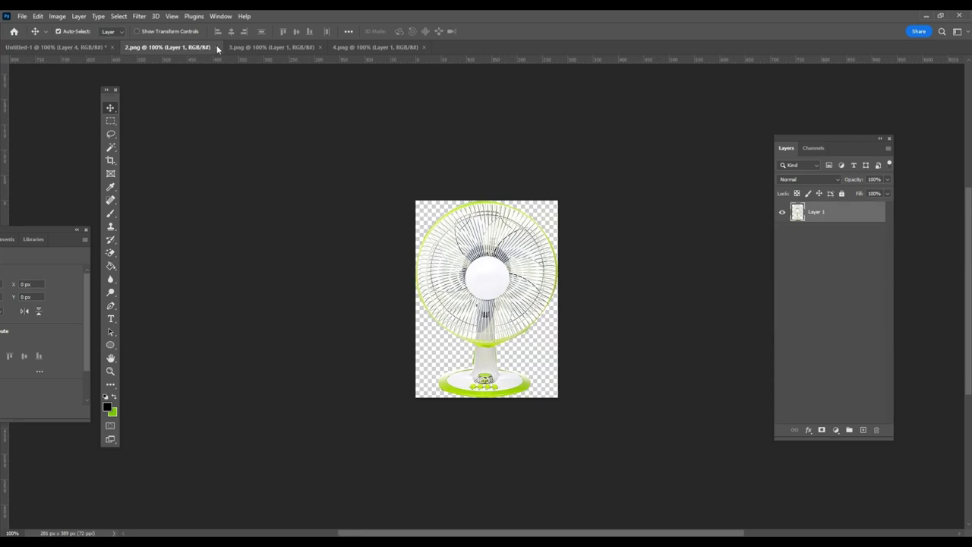
pyautogui.click(216, 47)
pyautogui.click(164, 48)
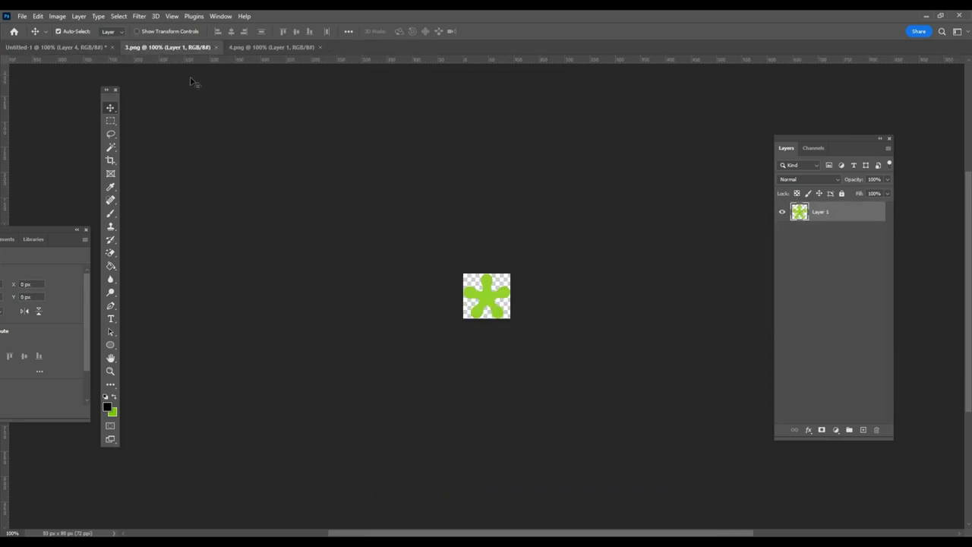
pyautogui.moveTo(483, 302); pyautogui.dragTo(48, 45)
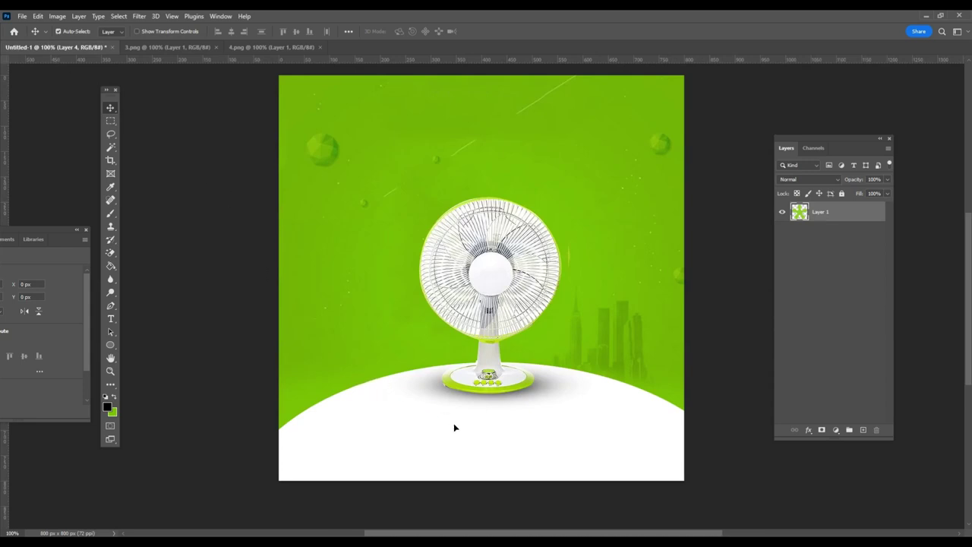
pyautogui.moveTo(454, 427); pyautogui.dragTo(454, 427)
# Drag the globe icon from 4.png into the poster and hide its layer.
pyautogui.click(255, 48)
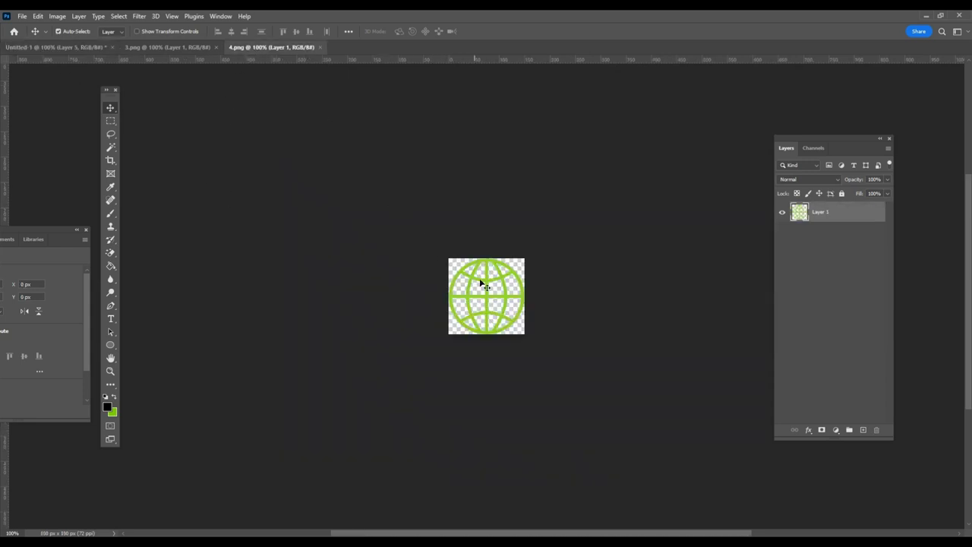
pyautogui.moveTo(490, 278)
pyautogui.mouseDown()
pyautogui.moveTo(58, 48)
pyautogui.moveTo(569, 418)
pyautogui.mouseUp()
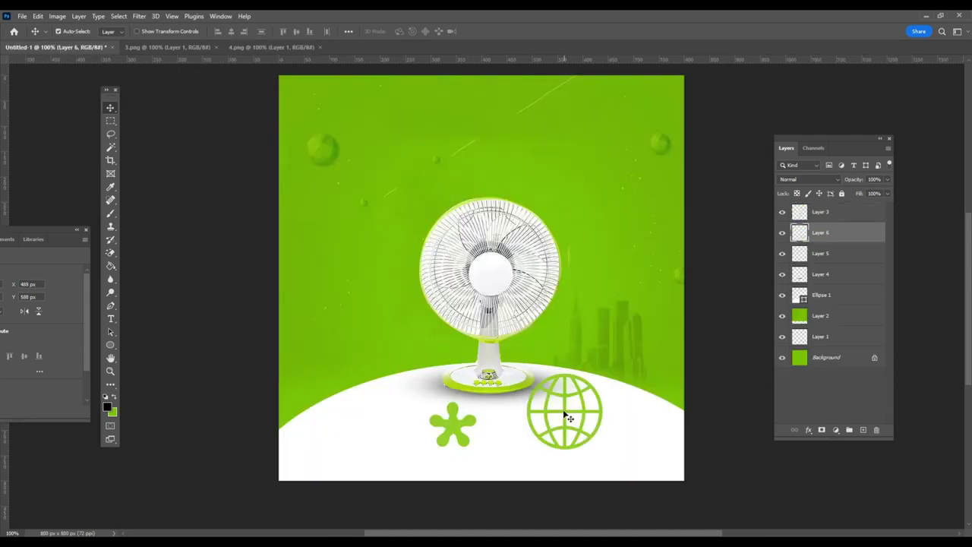
pyautogui.moveTo(783, 232); pyautogui.dragTo(786, 216)
# Hide the asterisk Layer 5 and nudge the fan and its shadow into place on the arc.
pyautogui.click(784, 215)
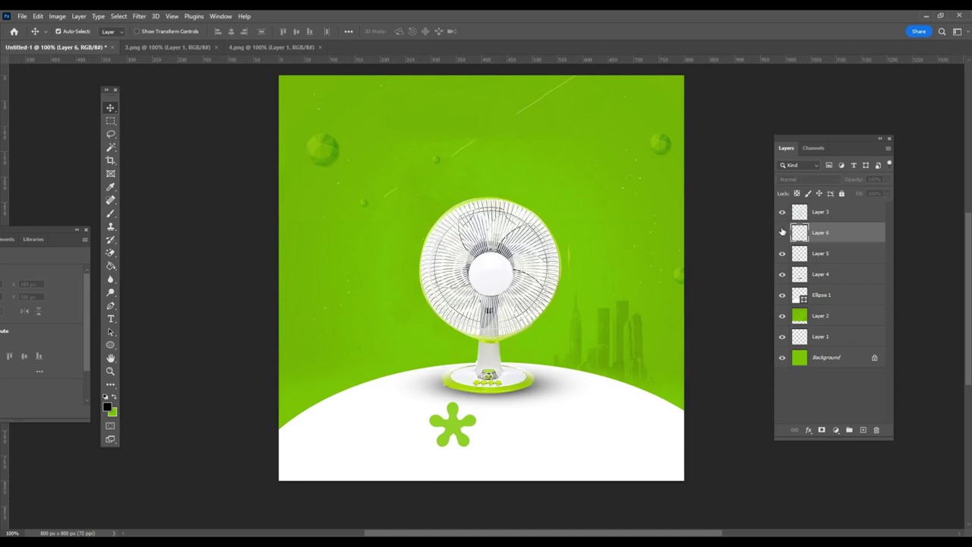
pyautogui.click(783, 253)
pyautogui.moveTo(691, 282); pyautogui.dragTo(645, 296)
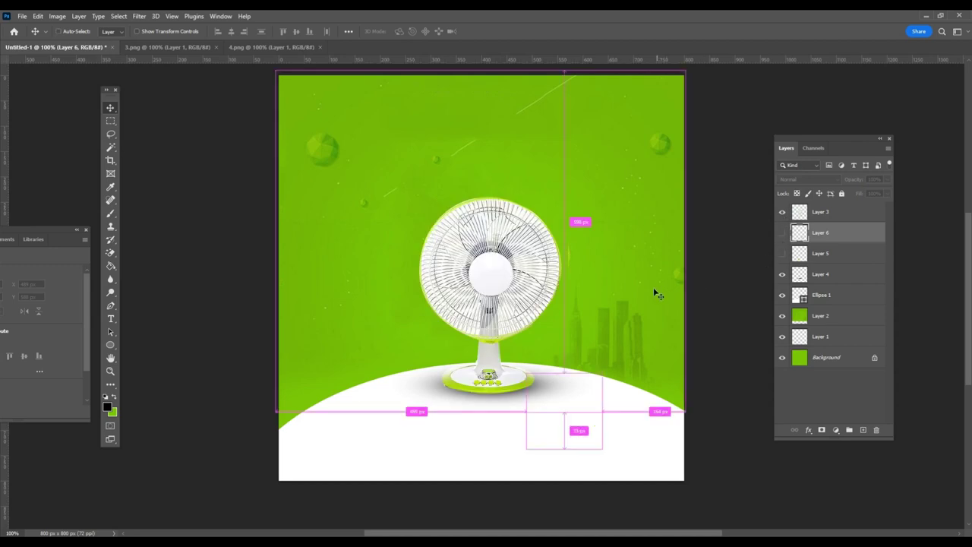
pyautogui.moveTo(488, 388); pyautogui.dragTo(534, 388)
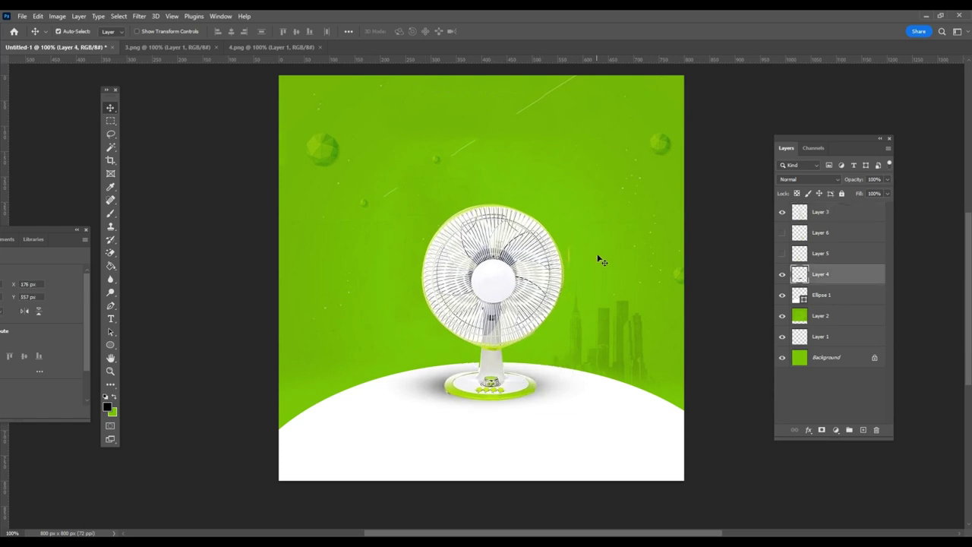
pyautogui.moveTo(547, 264); pyautogui.dragTo(544, 265)
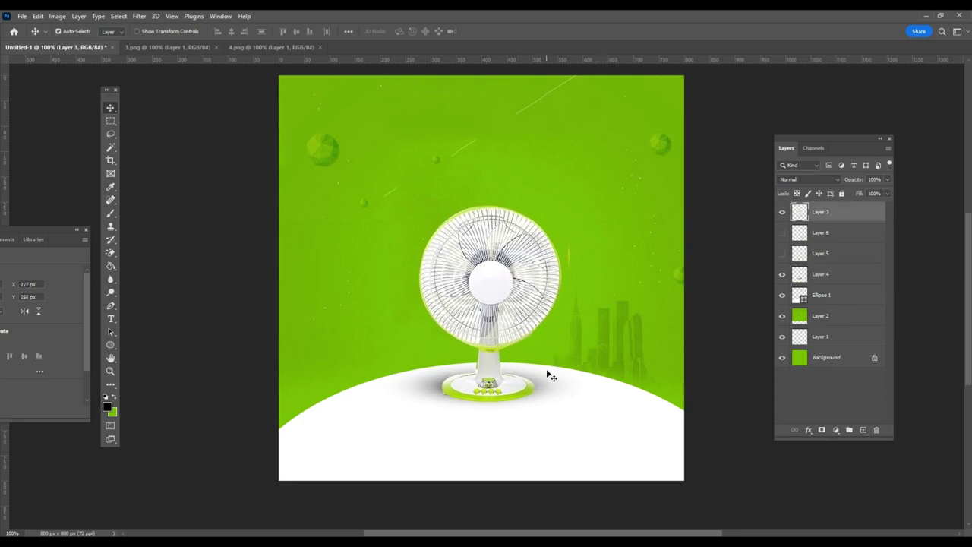
# Nudge the shadow under the fan and set the foreground colour to white (ffffff).
pyautogui.moveTo(541, 389); pyautogui.dragTo(535, 386)
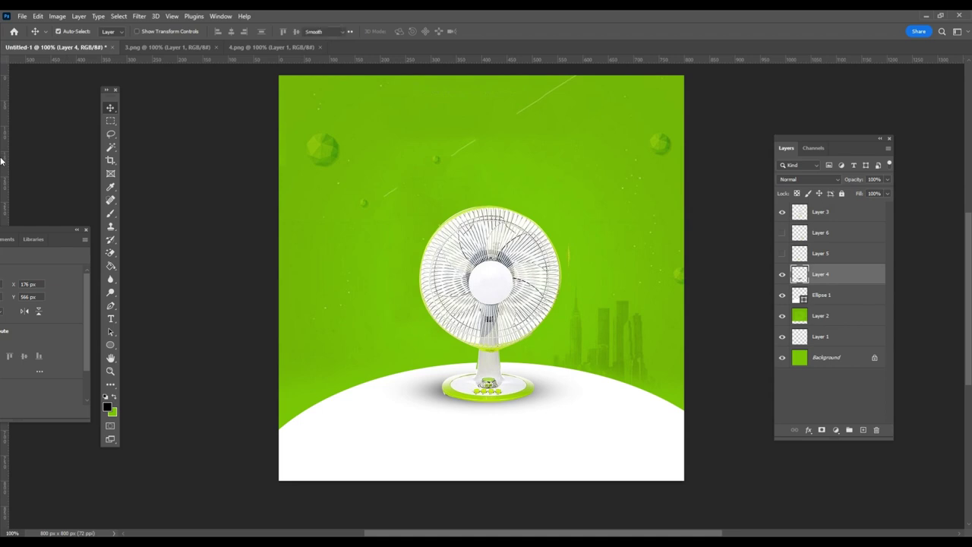
pyautogui.press('t')
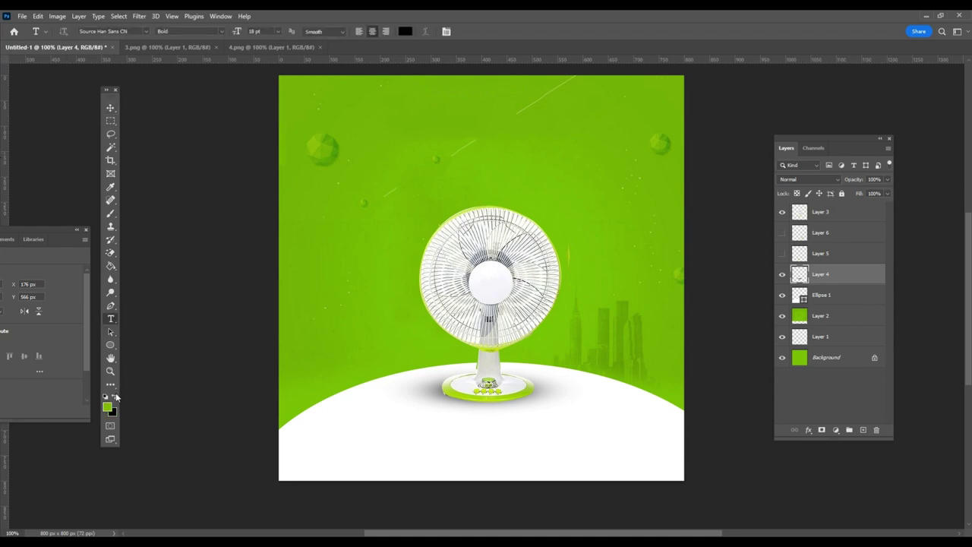
pyautogui.click(107, 408)
pyautogui.write('ffffff')
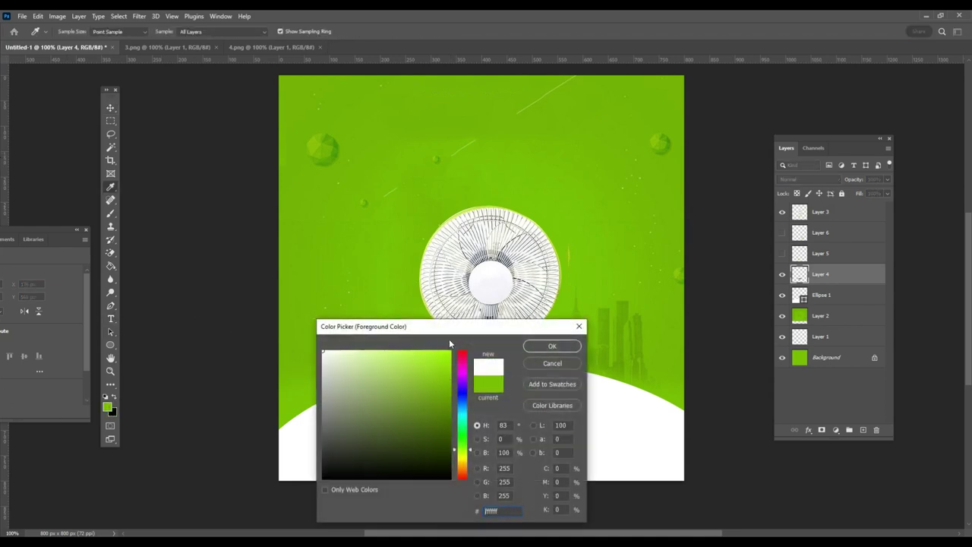
pyautogui.click(551, 346)
# Try placing a text box on the poster and dismiss the resulting program error.
pyautogui.click(369, 137)
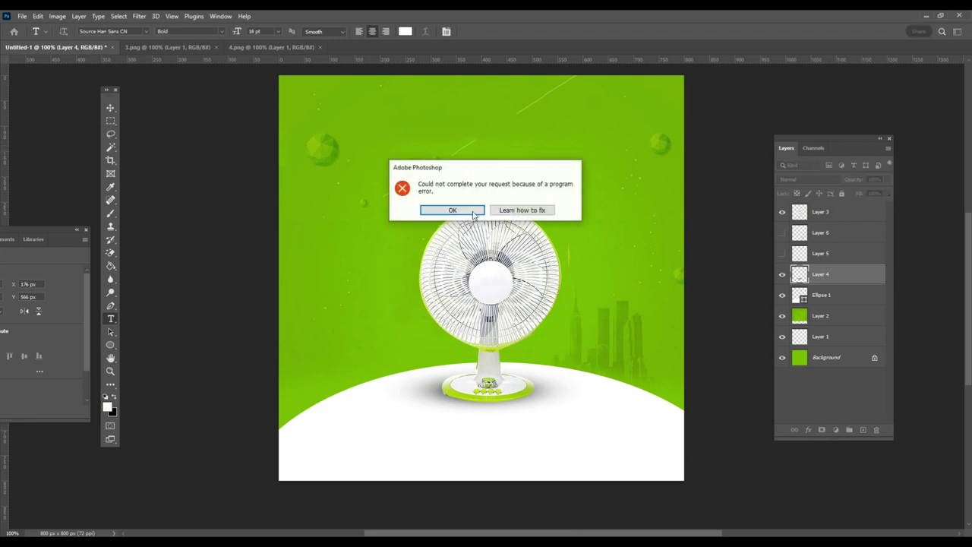
pyautogui.click(479, 211)
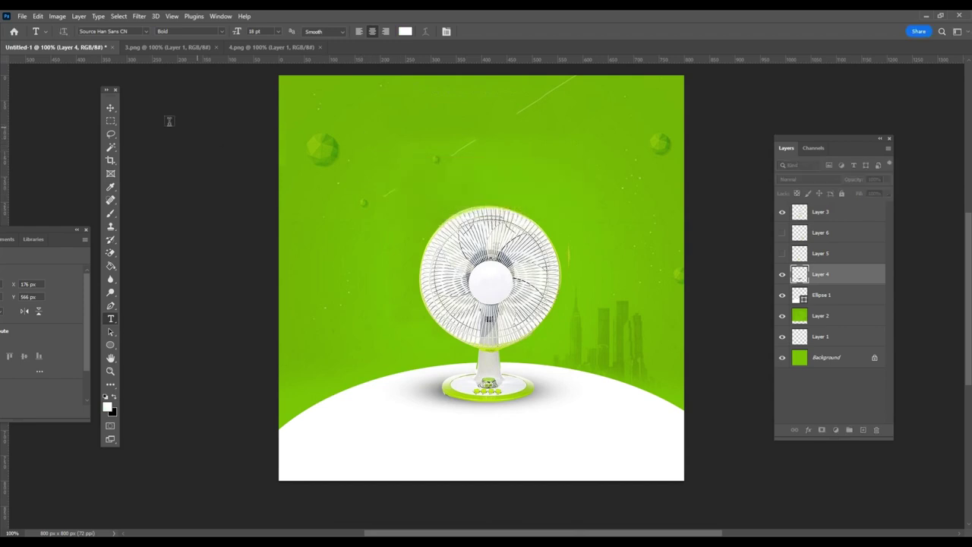
pyautogui.click(105, 109)
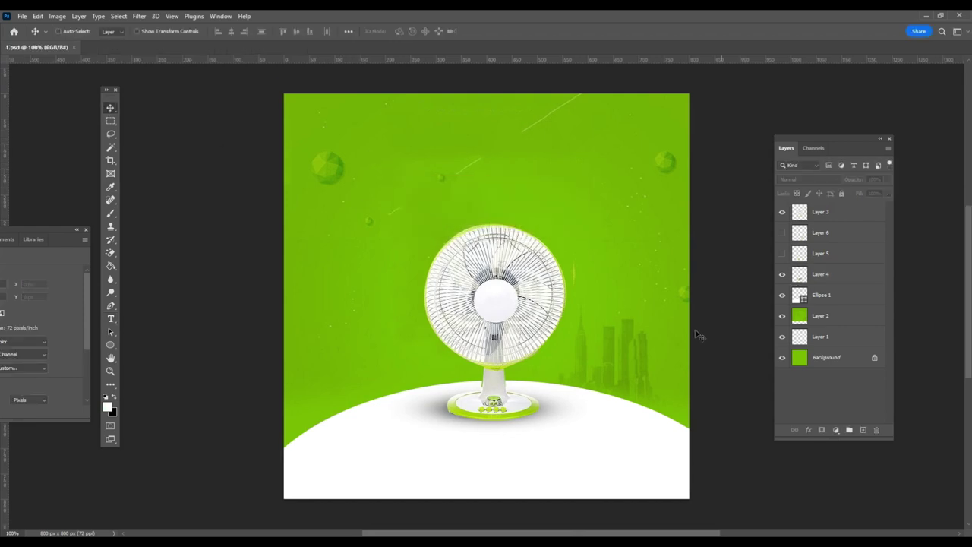
# Paste the headline 'Gentle breeze and comfortable enjoyment' and move it to the top centre.
pyautogui.click(110, 318)
pyautogui.click(350, 148)
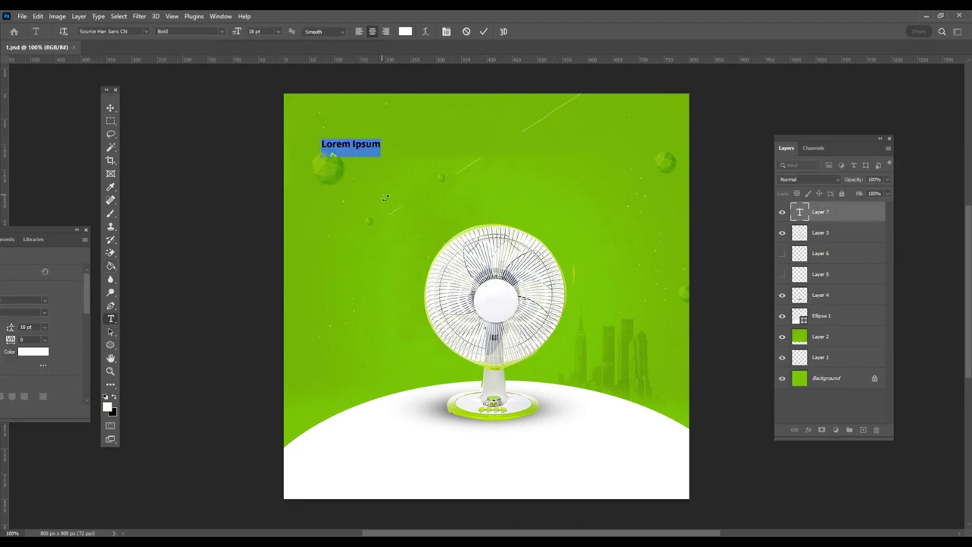
pyautogui.write('Gentle breeze and comfortable enjoyment')
pyautogui.click(111, 112)
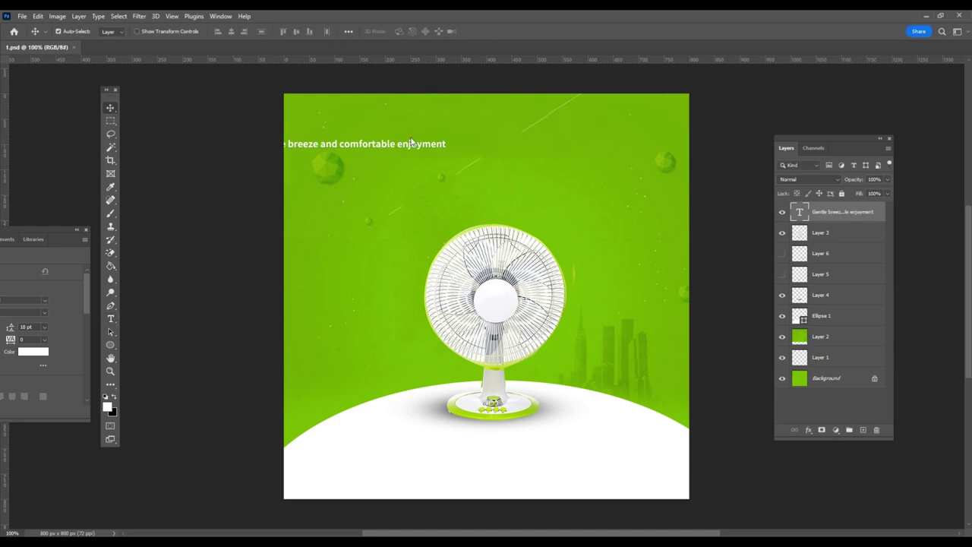
pyautogui.moveTo(414, 148); pyautogui.dragTo(527, 151)
pyautogui.doubleClick(527, 151)
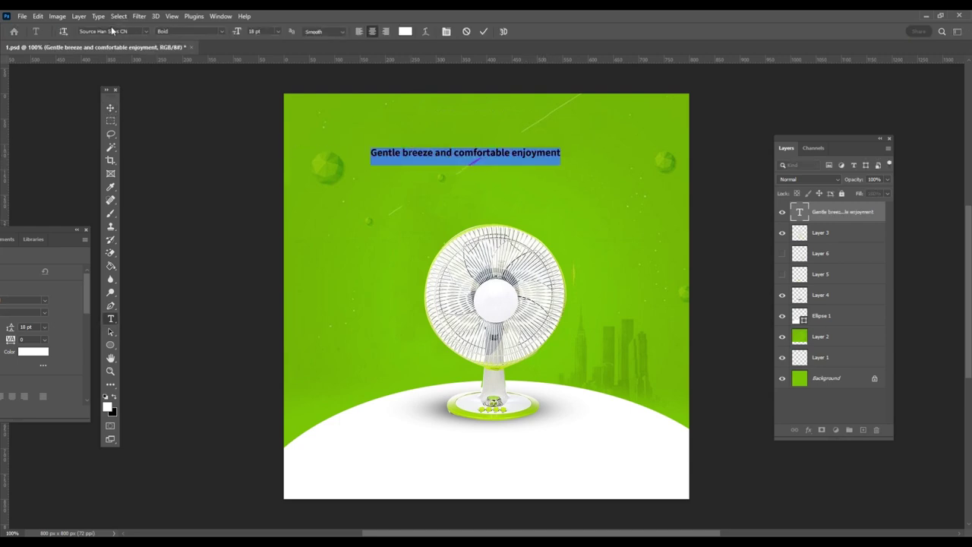
# Change the headline font to KonsensHeavy-Italic.
pyautogui.click(118, 34)
pyautogui.write('a')
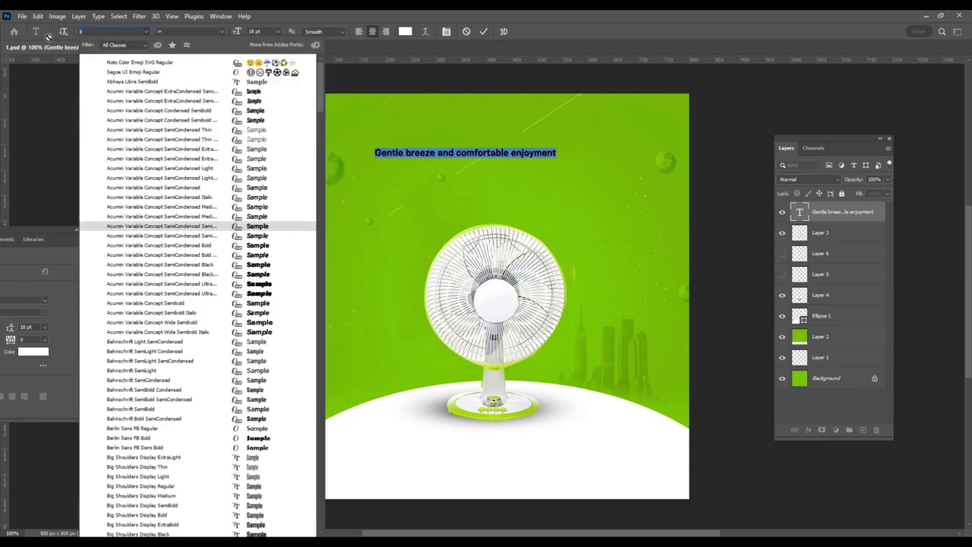
pyautogui.write('kon')
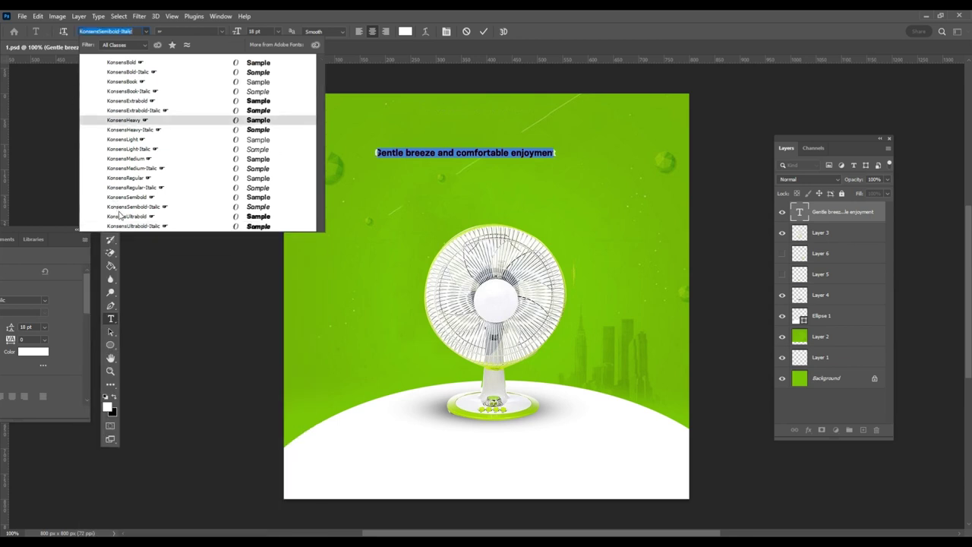
pyautogui.click(162, 131)
pyautogui.click(446, 32)
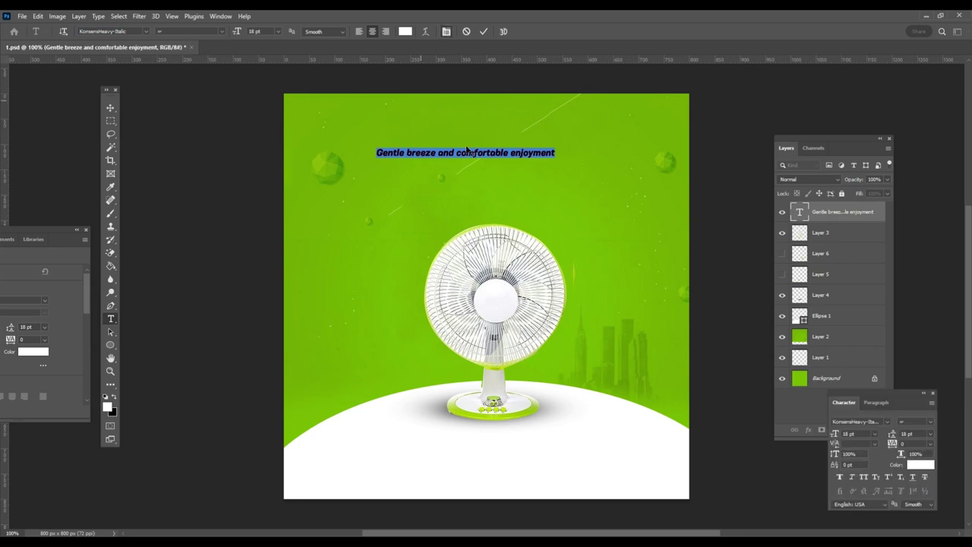
pyautogui.click(109, 108)
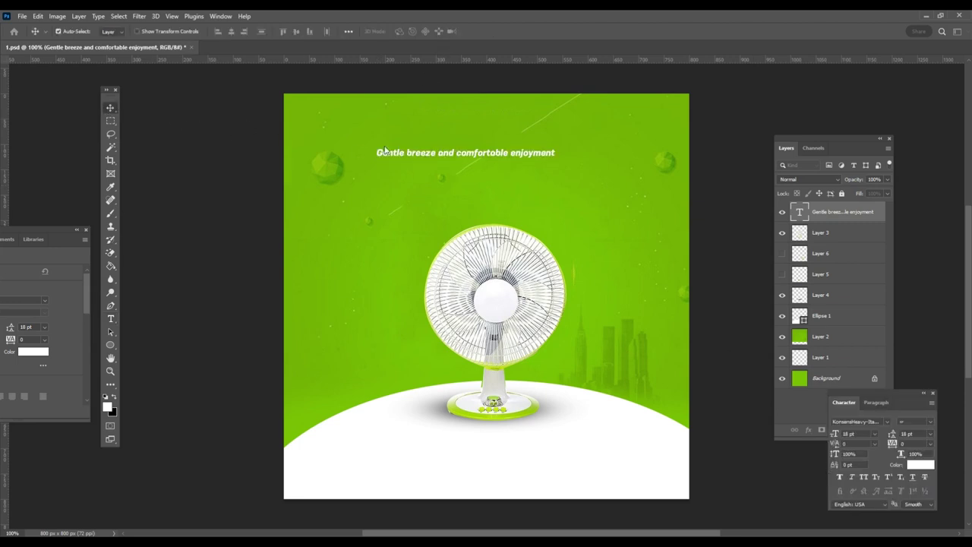
# Scale the headline up to about 178%, reaching 32.13 pt.
pyautogui.hotkey('ctrl', 't')
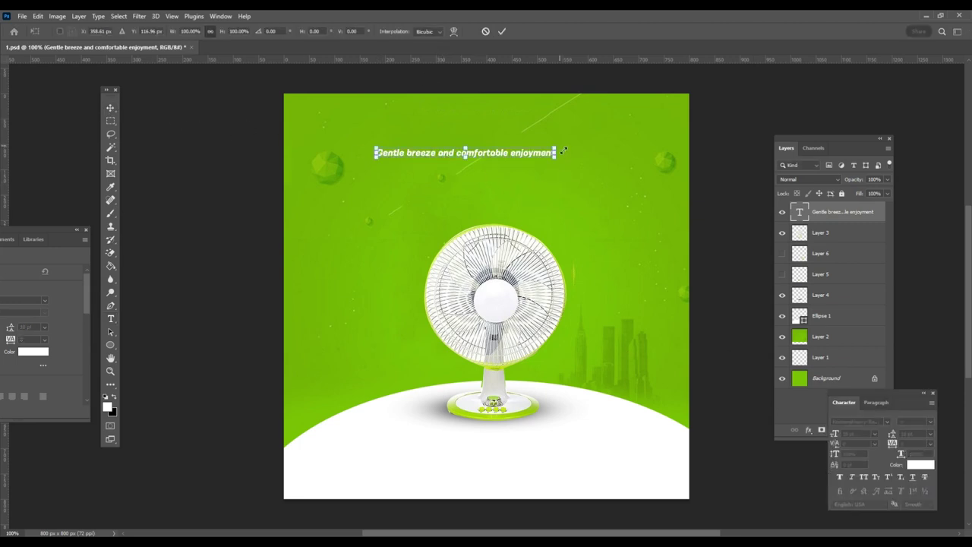
pyautogui.moveTo(558, 152)
pyautogui.mouseDown()
pyautogui.moveTo(625, 152)
pyautogui.moveTo(570, 138)
pyautogui.mouseUp()
pyautogui.press('Return')
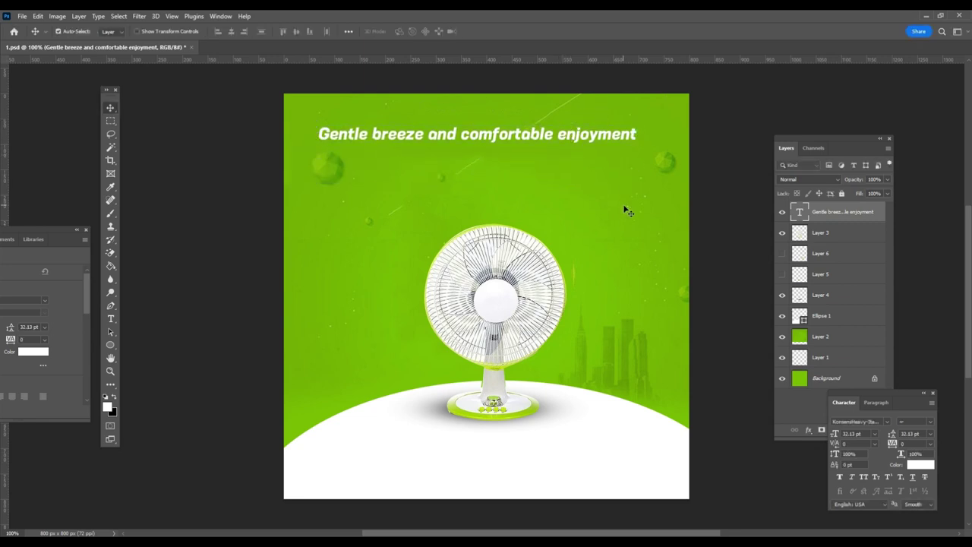
pyautogui.doubleClick(432, 137)
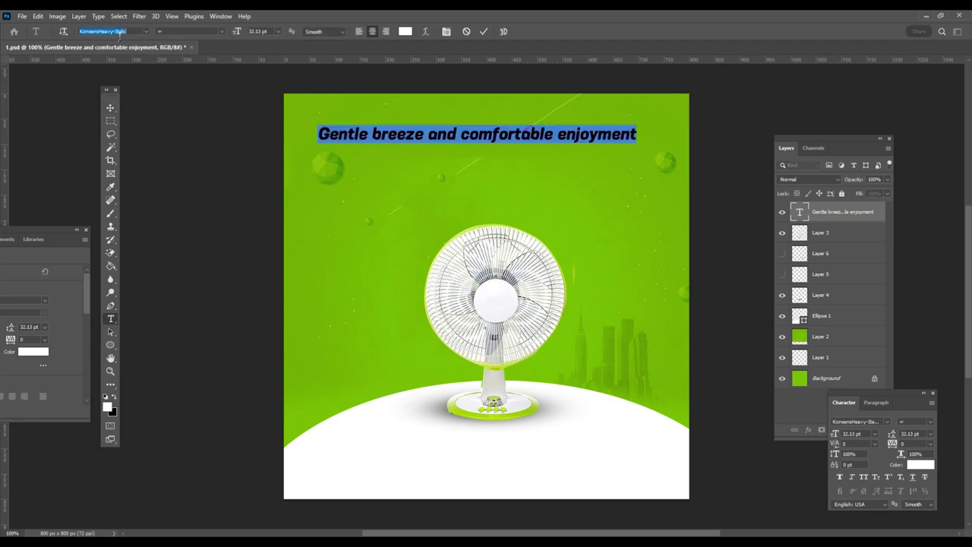
# Restyle the headline in all-caps Bebas Neue Pro Bold Italic at 54 pt.
pyautogui.write('bebas')
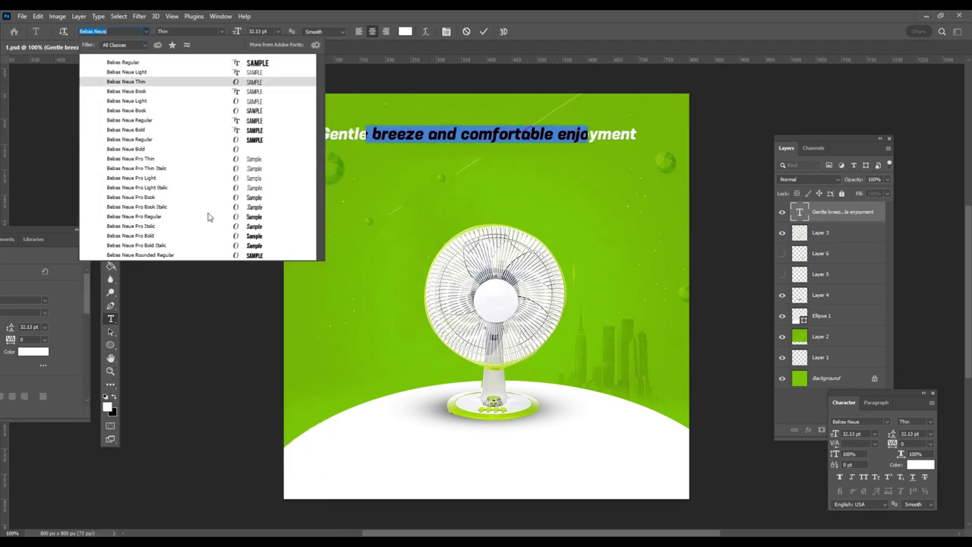
pyautogui.press('Down')
pyautogui.press('Down')
pyautogui.press('Down')
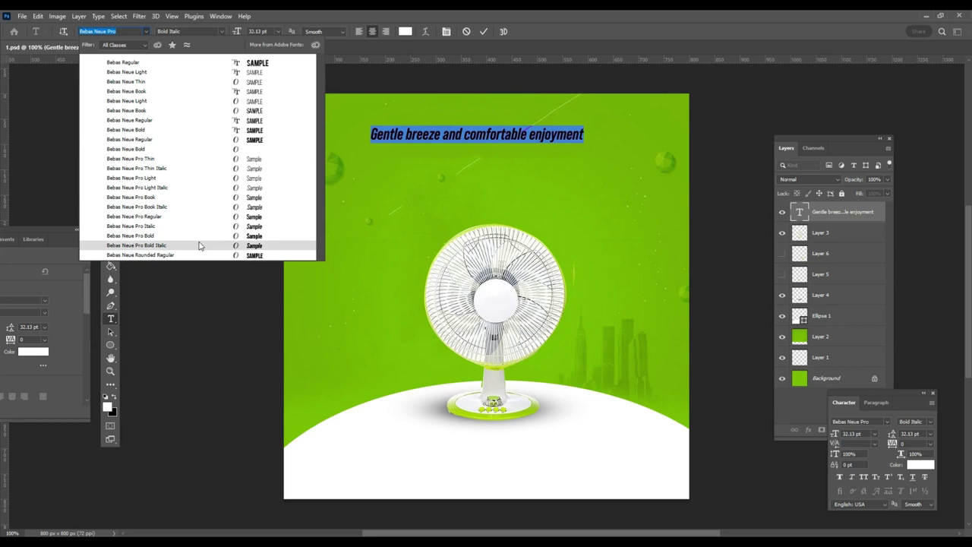
pyautogui.click(189, 236)
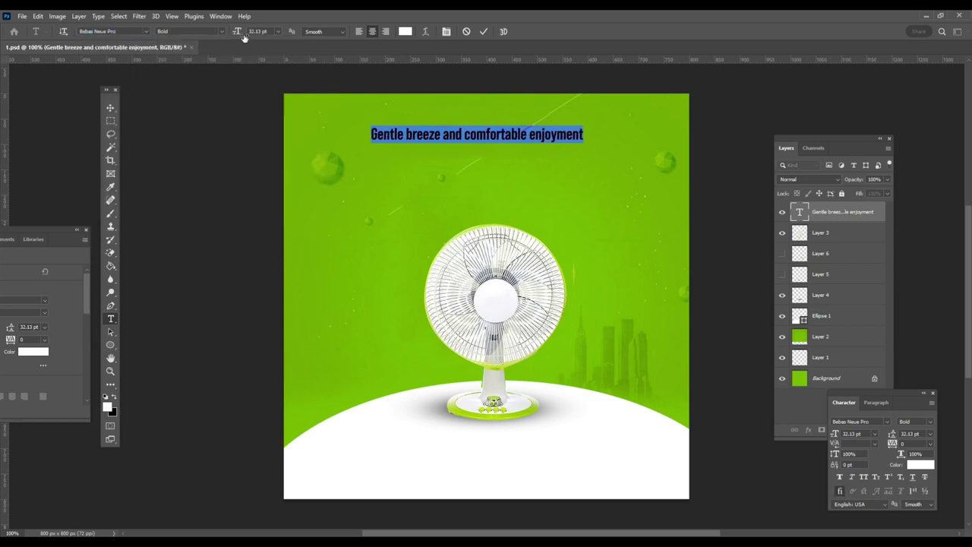
pyautogui.moveTo(243, 37); pyautogui.dragTo(255, 38)
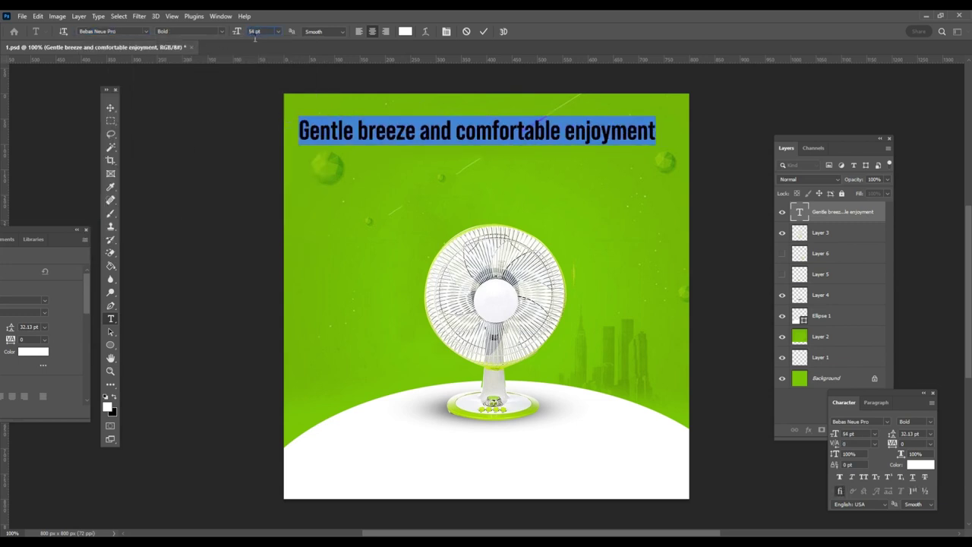
pyautogui.click(863, 476)
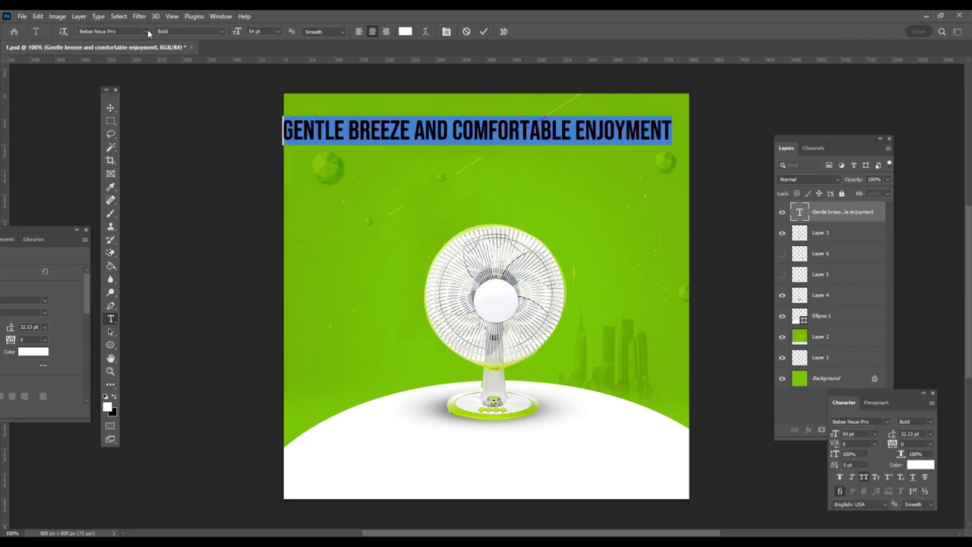
pyautogui.click(219, 31)
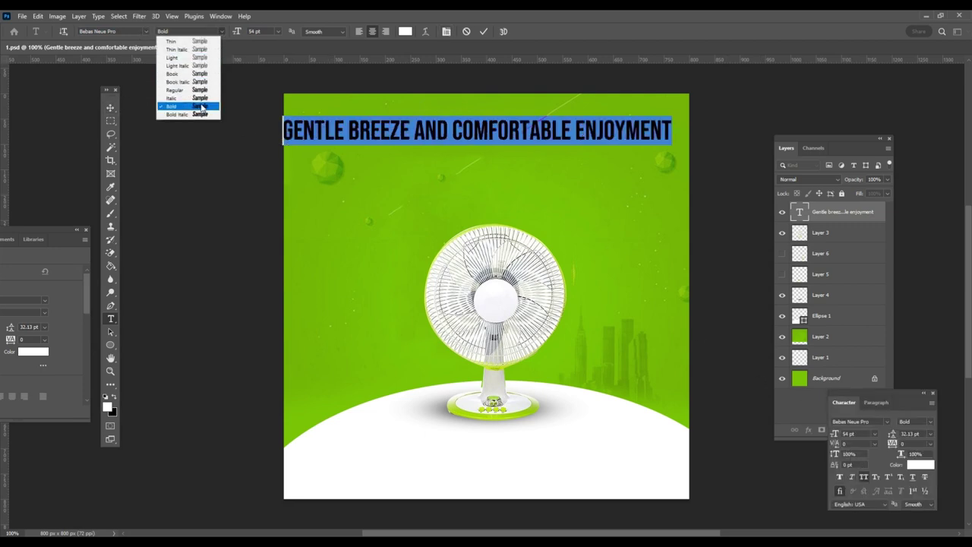
pyautogui.click(196, 116)
pyautogui.click(110, 108)
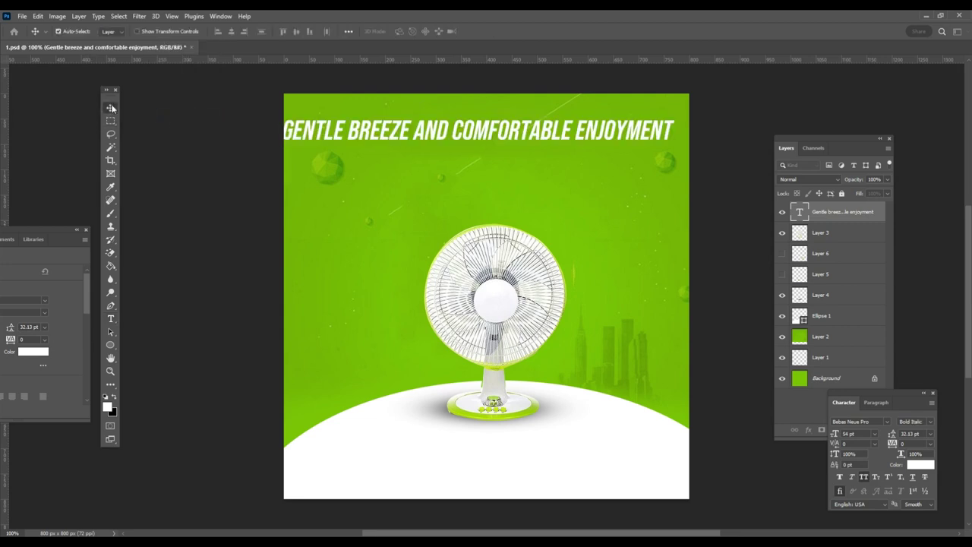
# Scale the headline down to fit the poster width and nudge it slightly right and down.
pyautogui.hotkey('ctrl', 't')
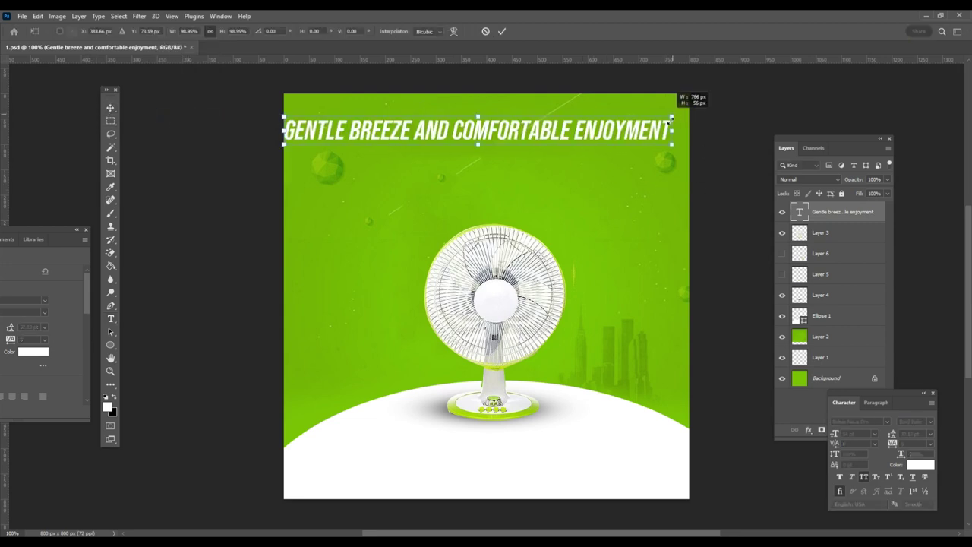
pyautogui.moveTo(672, 118); pyautogui.dragTo(651, 122)
pyautogui.moveTo(589, 135)
pyautogui.mouseDown()
pyautogui.moveTo(600, 139)
pyautogui.moveTo(573, 163)
pyautogui.mouseUp()
pyautogui.press('Return')
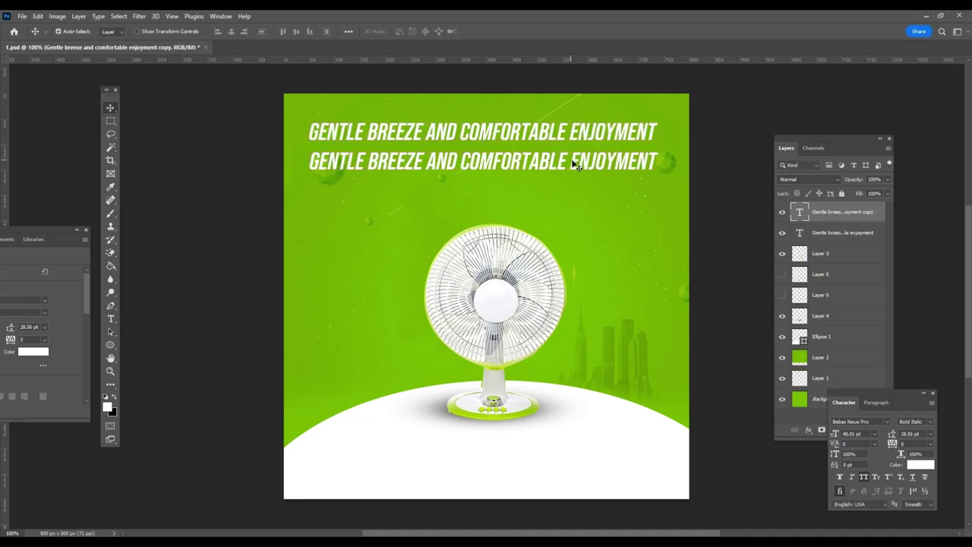
# Replace the copy's text with 'THE COMMON CHOICE OF MILLIONS OF FAMILIES' and scale it to about 71%.
pyautogui.doubleClick(573, 161)
pyautogui.write('THE COMMON CHOICE OF MILLIONS OF FAMILIES')
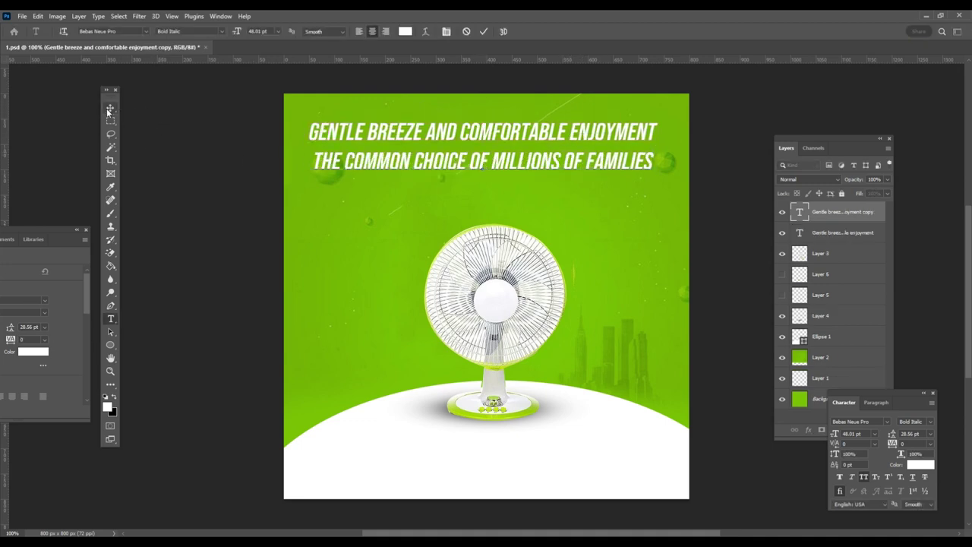
pyautogui.click(110, 108)
pyautogui.hotkey('ctrl', 't')
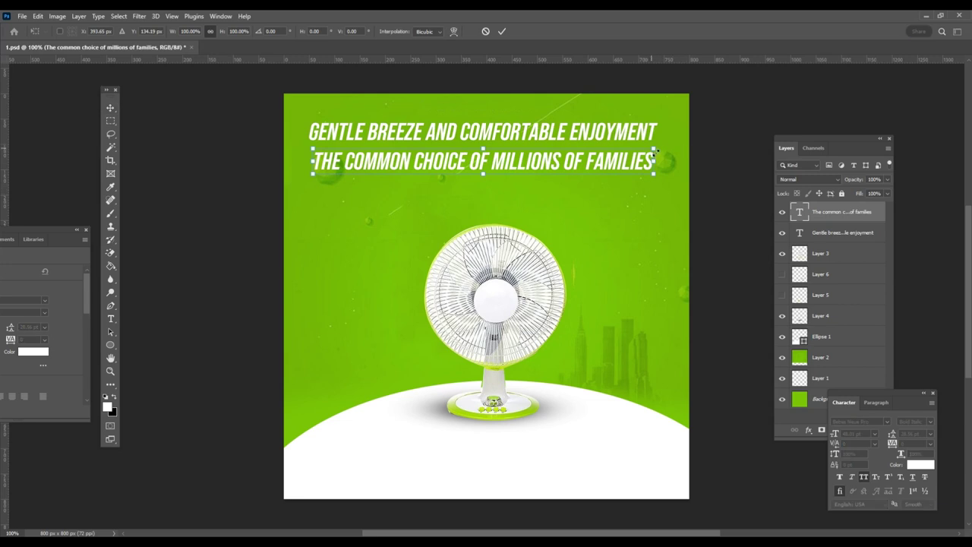
pyautogui.moveTo(657, 151)
pyautogui.mouseDown()
pyautogui.moveTo(551, 157)
pyautogui.moveTo(523, 133)
pyautogui.mouseUp()
pyautogui.press('Return')
pyautogui.keyDown('shift'); pyautogui.click(530, 135); pyautogui.keyUp('shift')
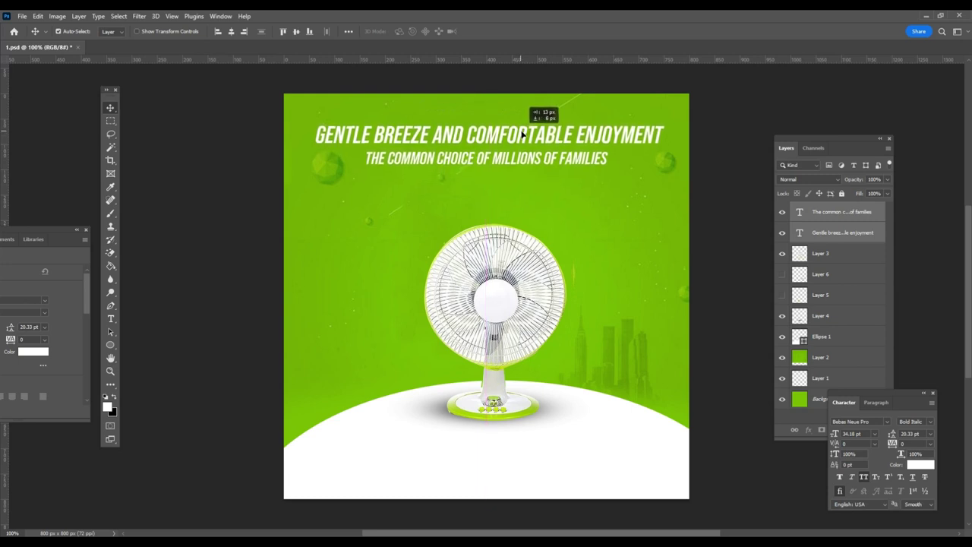
# Paste the body paragraph into a new text box below the subtitle, in KonsensMedium-Italic at 12 pt.
pyautogui.click(110, 318)
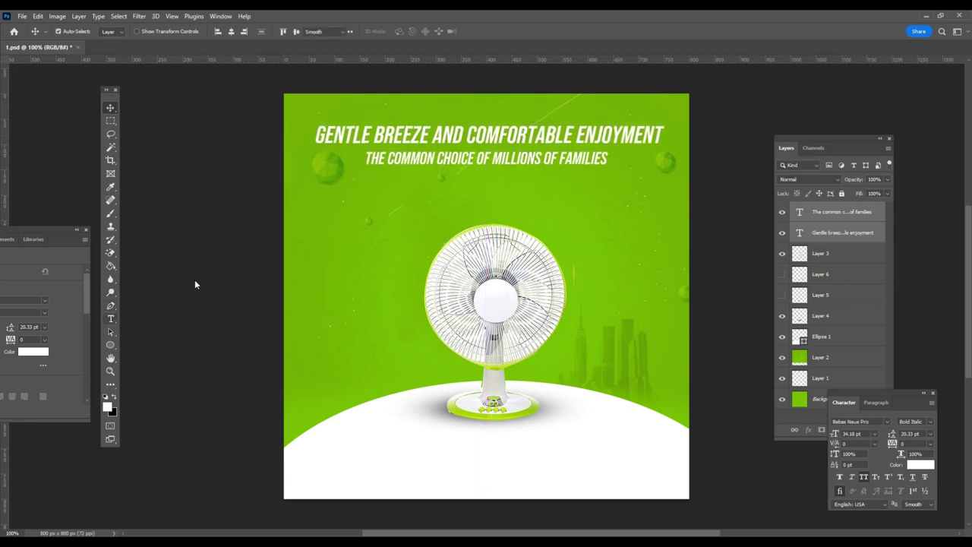
pyautogui.moveTo(381, 182); pyautogui.dragTo(637, 221)
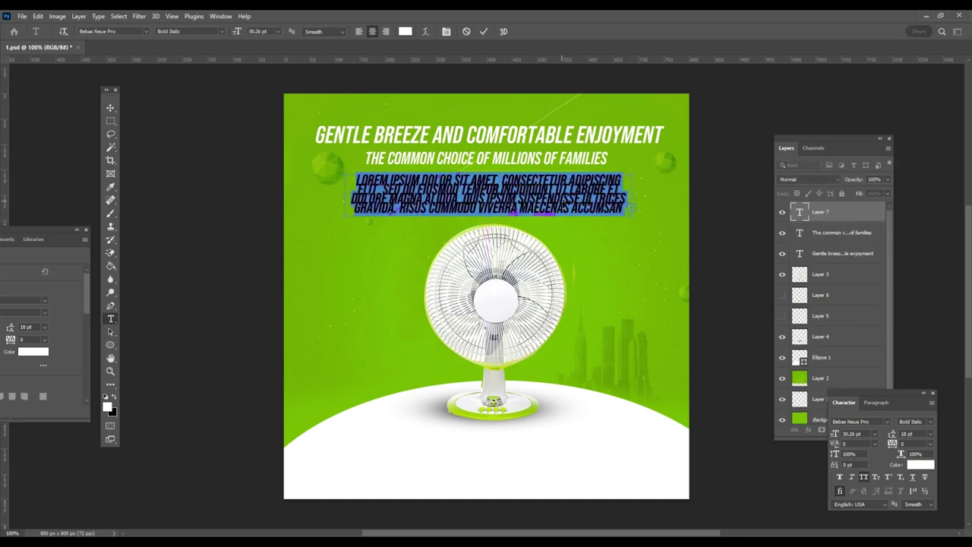
pyautogui.hotkey('ctrl', 'v')
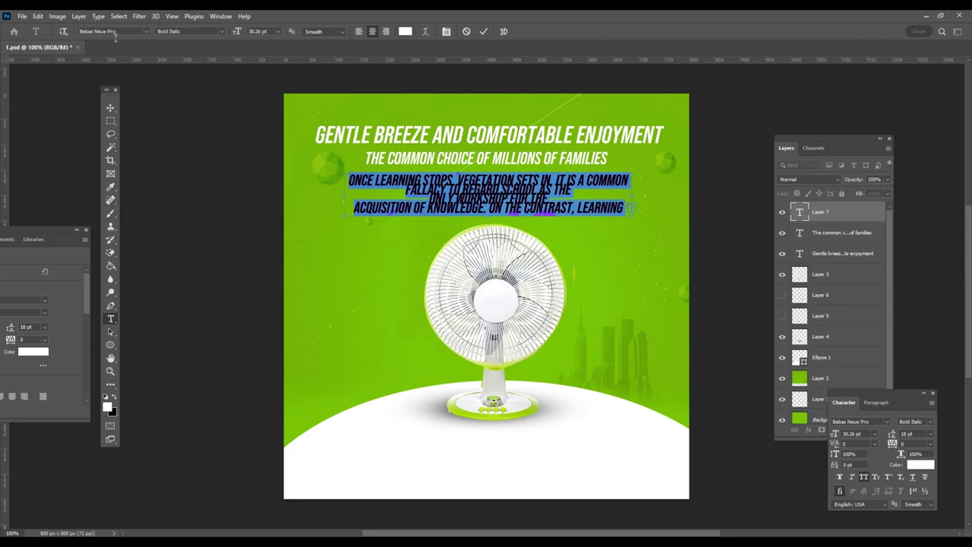
pyautogui.click(114, 33)
pyautogui.write('kon')
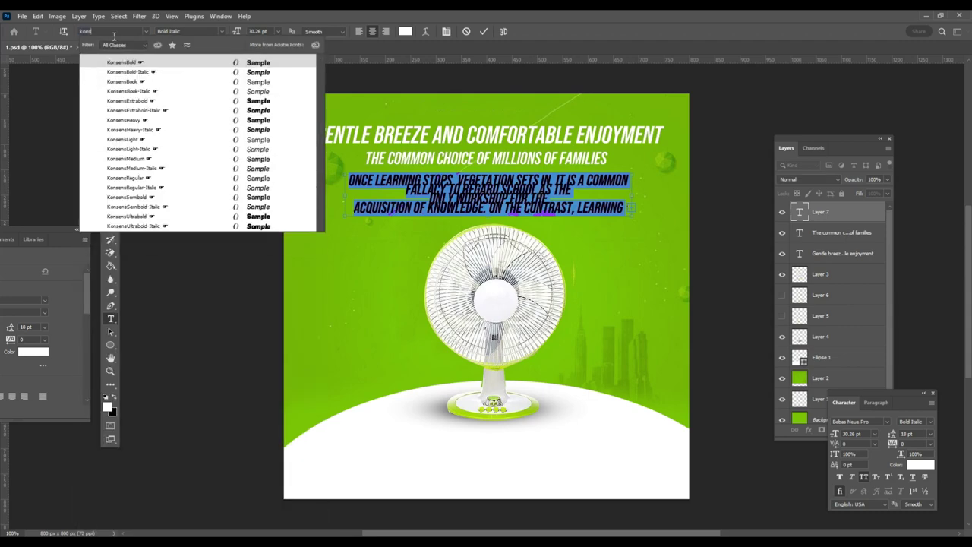
pyautogui.click(151, 170)
pyautogui.click(278, 32)
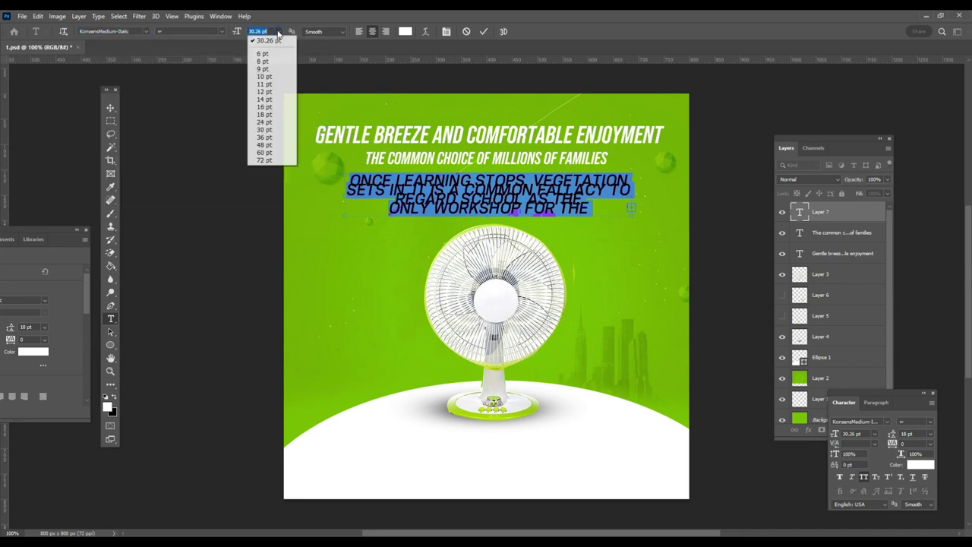
pyautogui.click(270, 85)
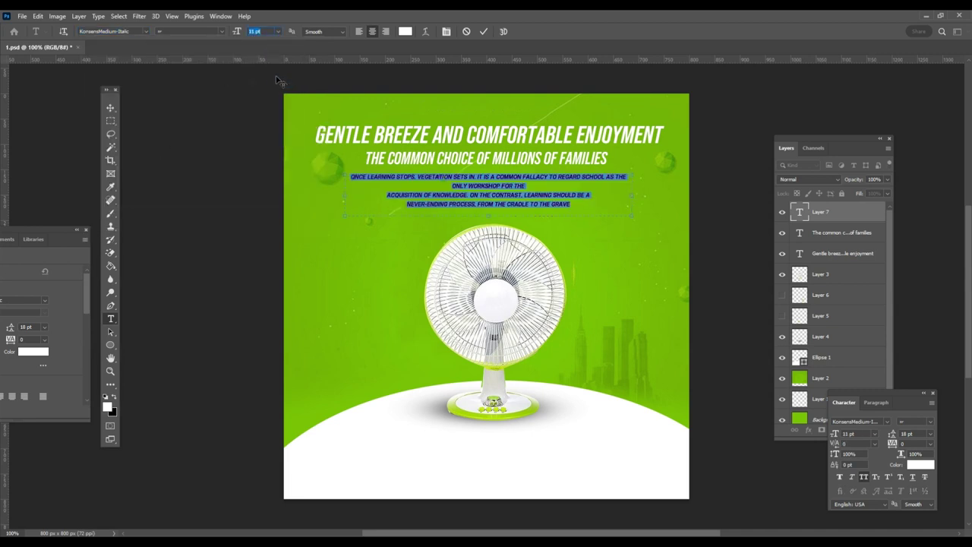
pyautogui.click(278, 32)
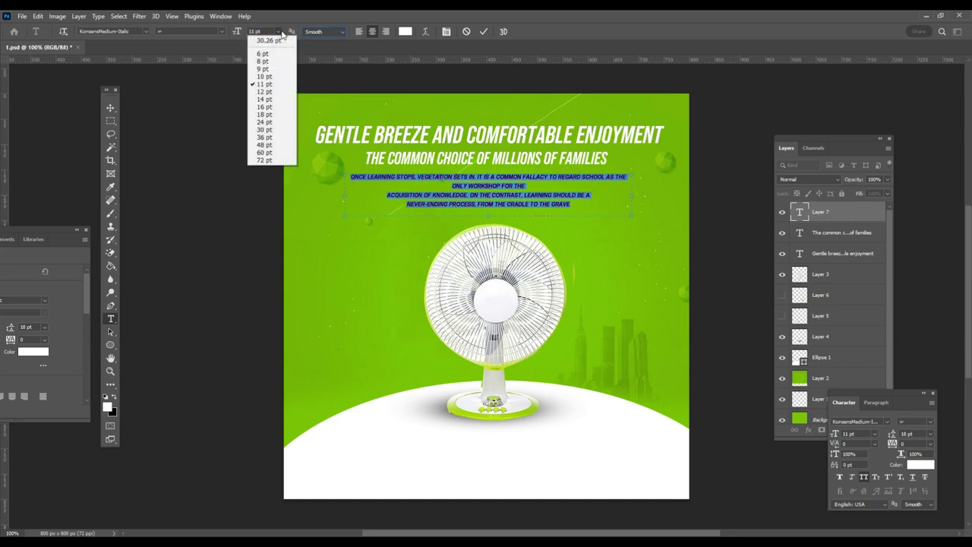
pyautogui.click(261, 94)
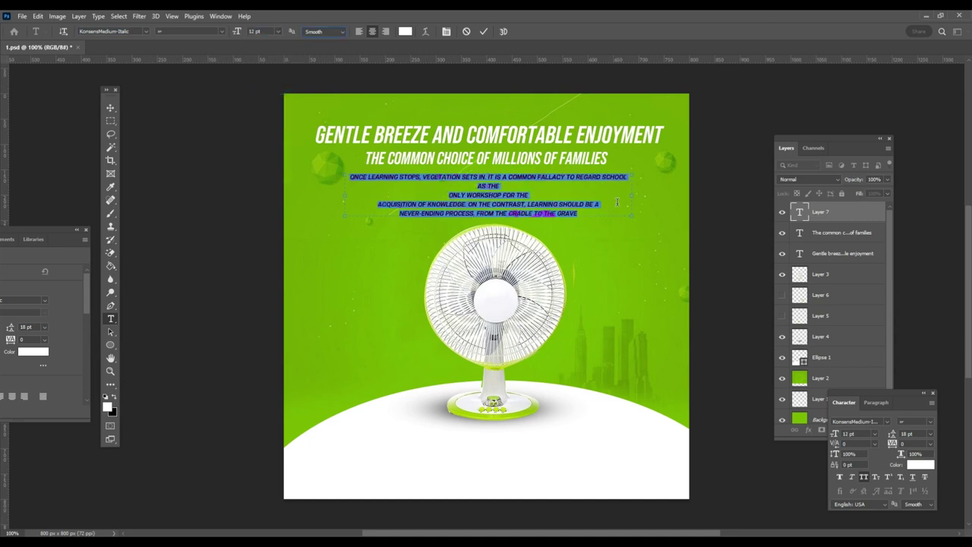
pyautogui.moveTo(637, 203); pyautogui.dragTo(674, 202)
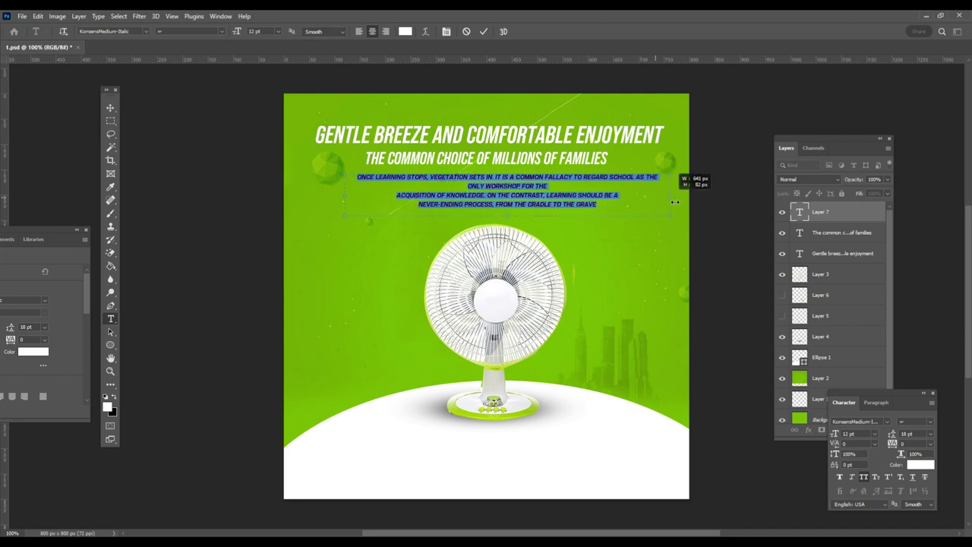
# Reflow the paragraph and set it to 10 pt KonsensBold-Italic.
pyautogui.click(574, 190)
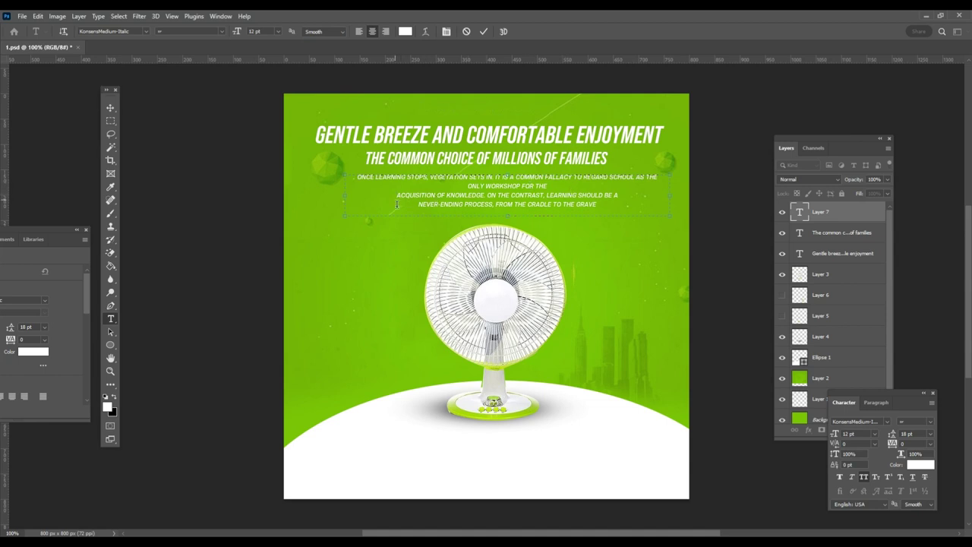
pyautogui.press('Delete')
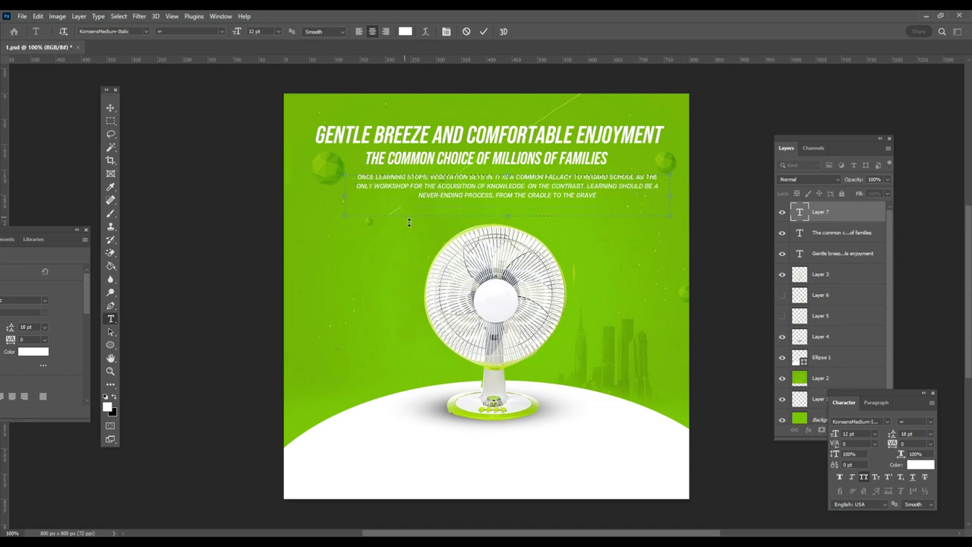
pyautogui.hotkey('ctrl', 'a')
pyautogui.click(278, 32)
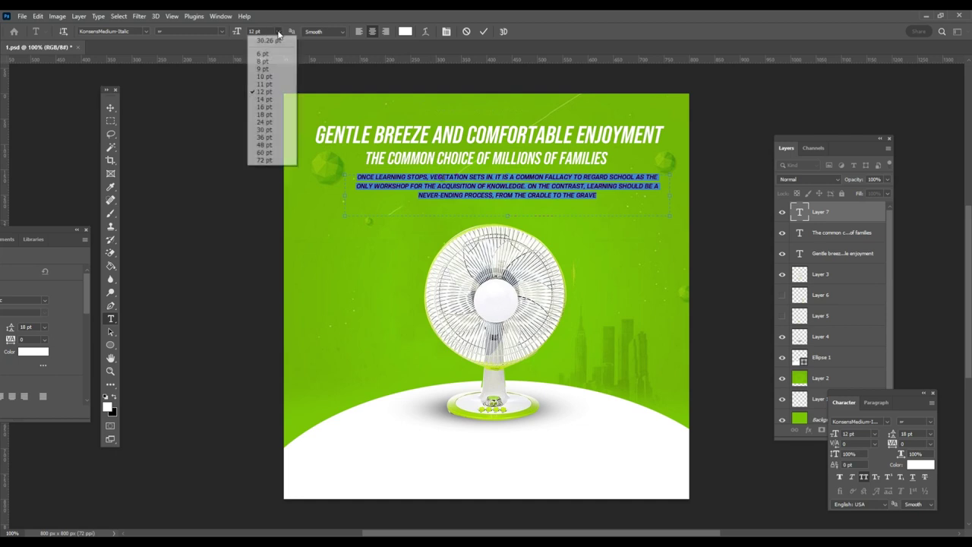
pyautogui.click(265, 66)
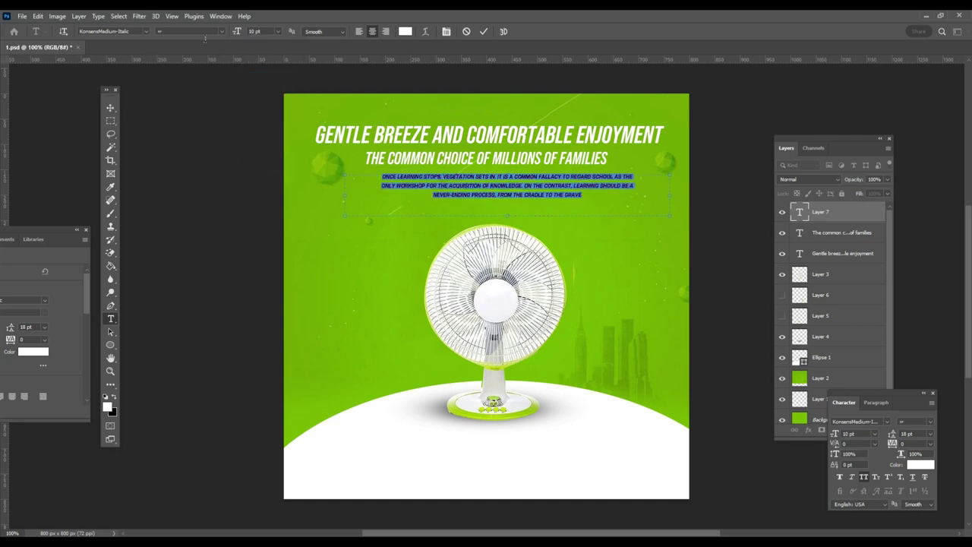
pyautogui.click(112, 35)
pyautogui.write('kons')
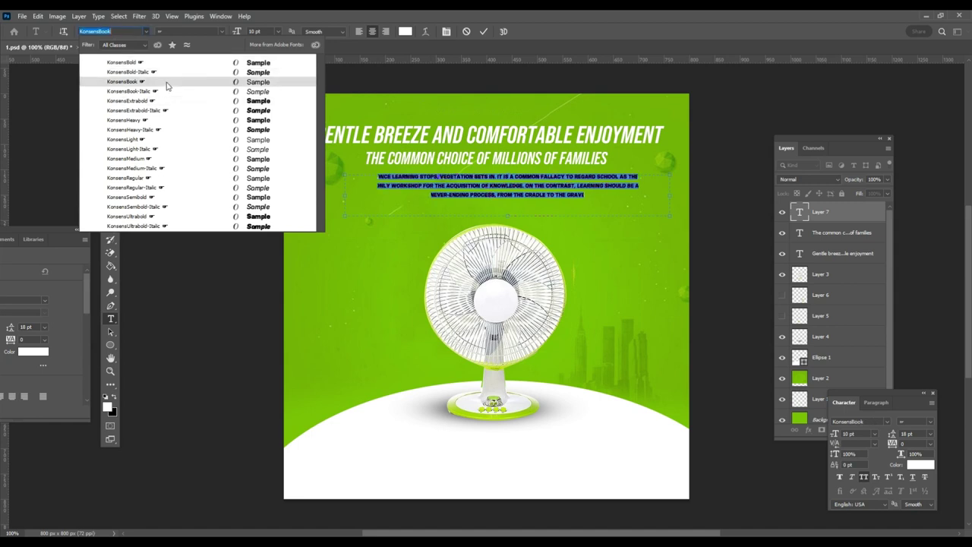
pyautogui.click(171, 72)
pyautogui.click(110, 107)
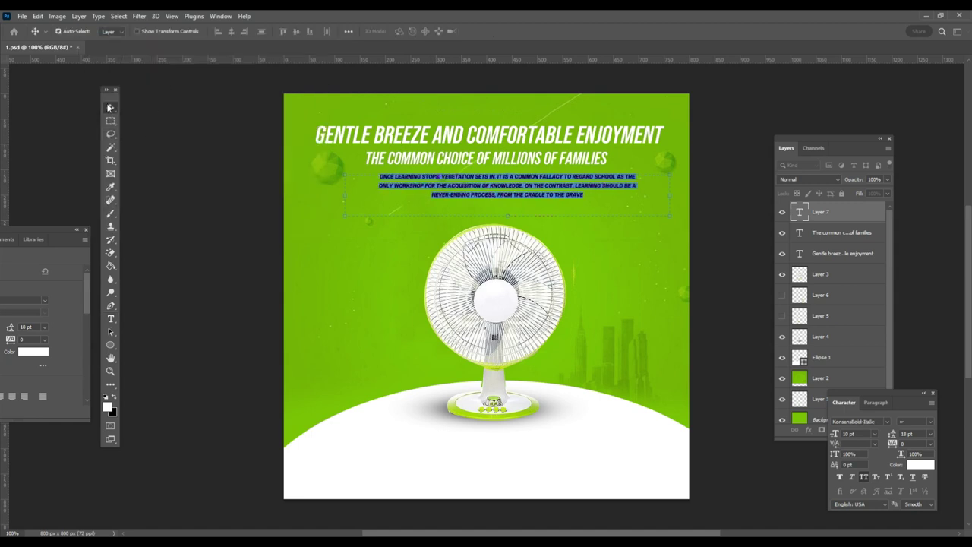
# Nudge the paragraph and both headlines into neat vertical alignment.
pyautogui.moveTo(499, 187); pyautogui.dragTo(504, 201)
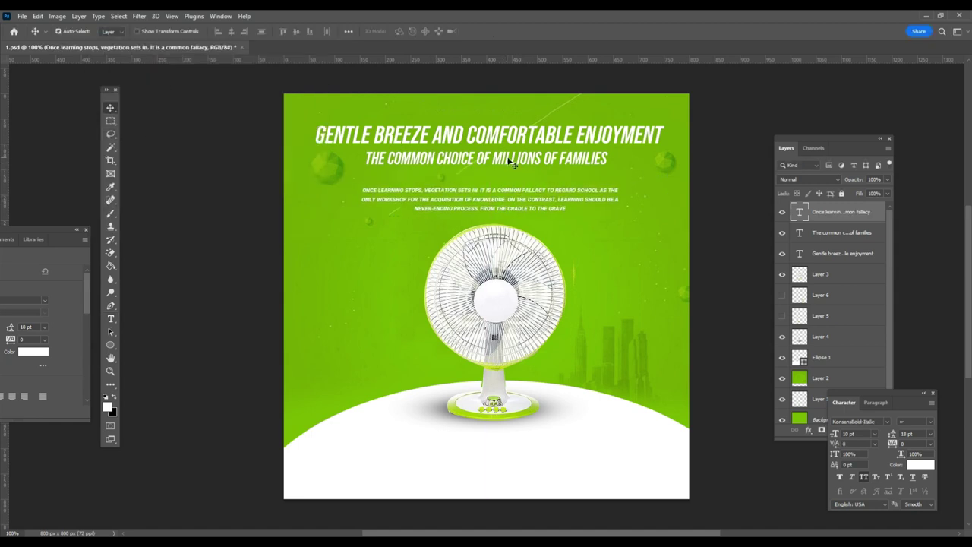
pyautogui.moveTo(508, 158)
pyautogui.mouseDown()
pyautogui.moveTo(508, 168)
pyautogui.moveTo(505, 143)
pyautogui.mouseUp()
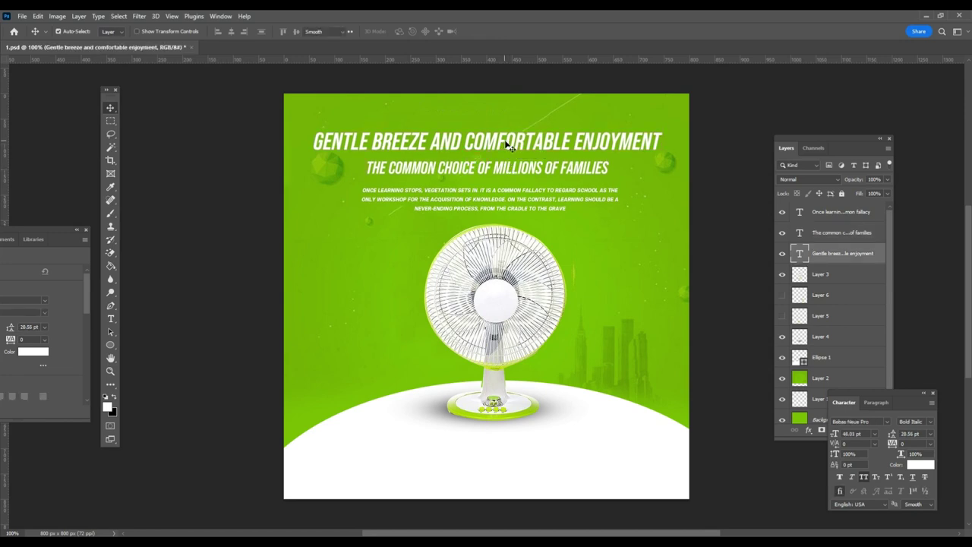
pyautogui.doubleClick(507, 144)
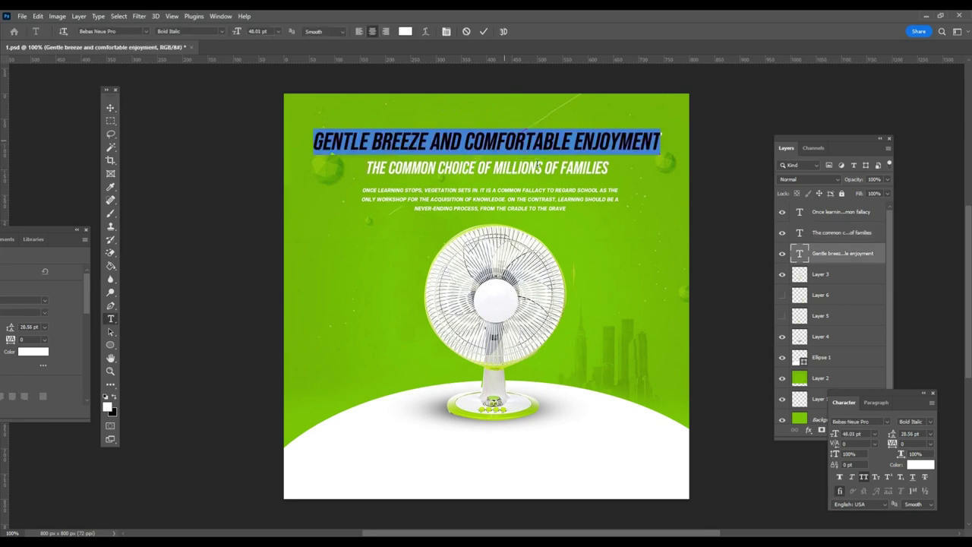
pyautogui.click(110, 107)
pyautogui.moveTo(515, 146); pyautogui.dragTo(515, 153)
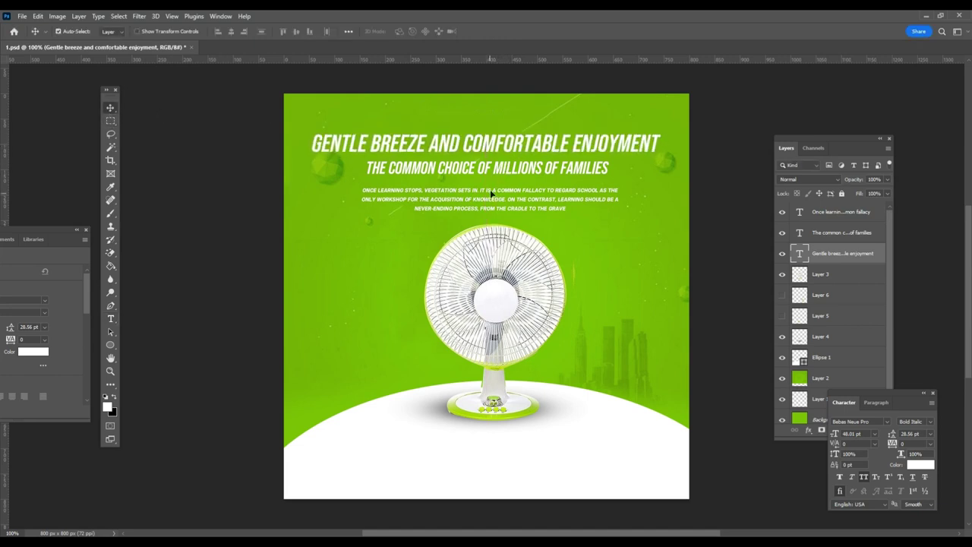
pyautogui.moveTo(491, 198); pyautogui.dragTo(492, 193)
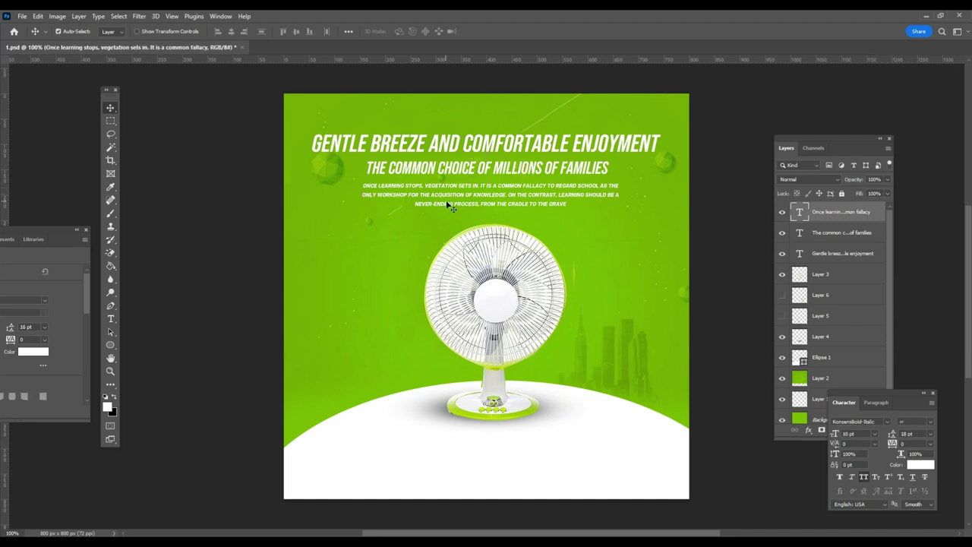
# Draw a circle at the lower left with white fill and a green outline.
pyautogui.click(110, 345)
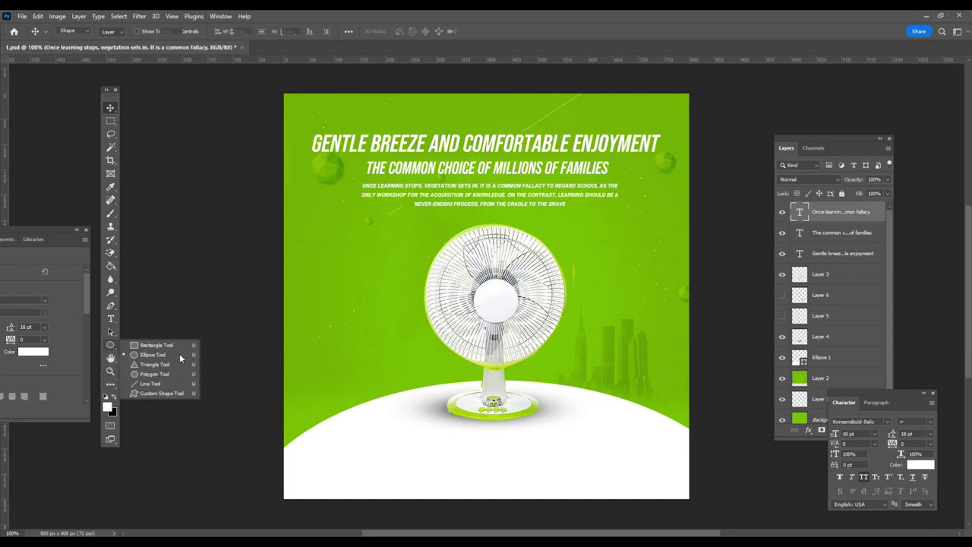
pyautogui.click(180, 355)
pyautogui.moveTo(329, 434); pyautogui.dragTo(416, 493)
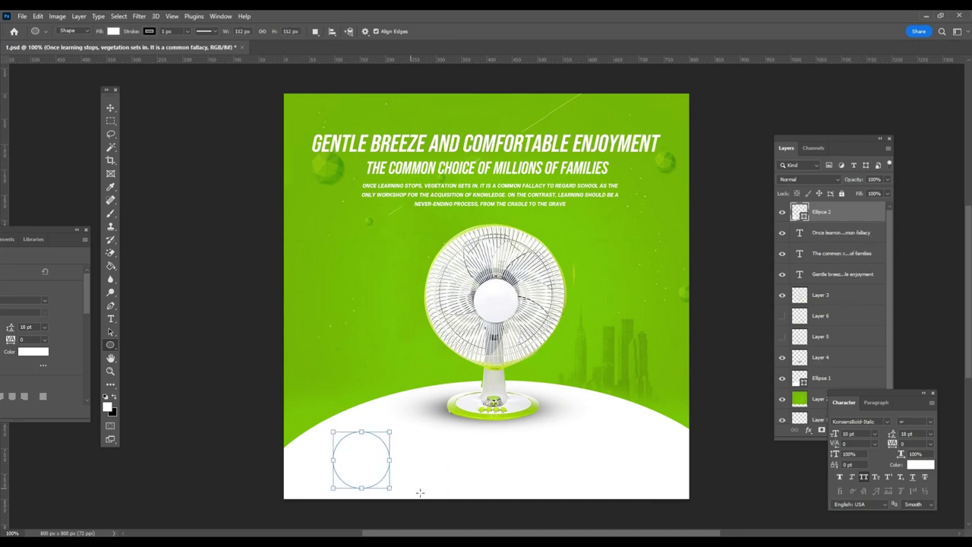
pyautogui.click(150, 32)
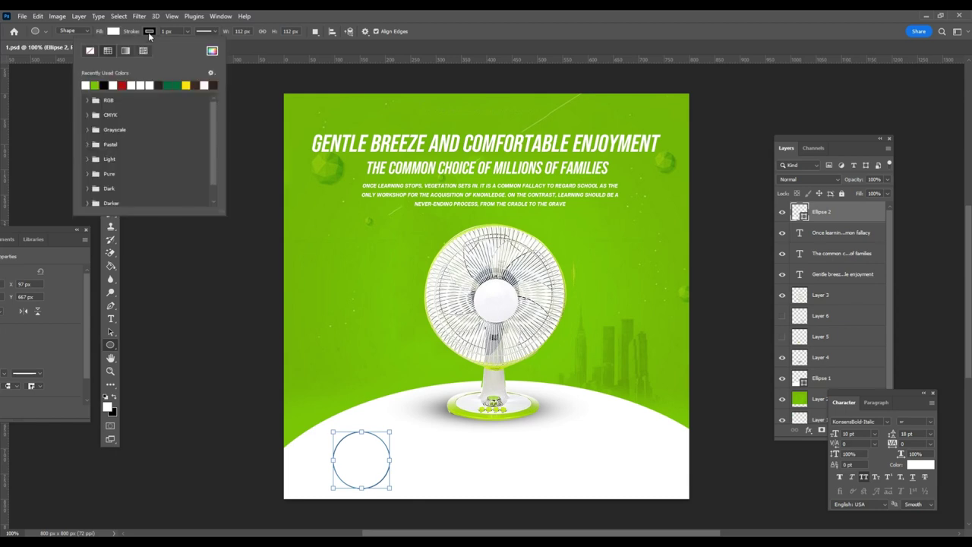
pyautogui.click(94, 85)
pyautogui.click(112, 31)
pyautogui.click(438, 27)
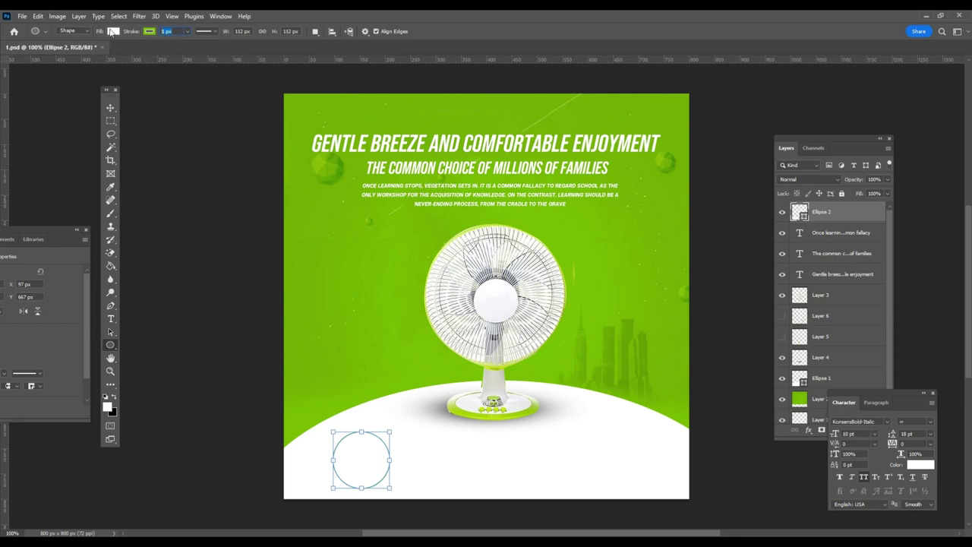
pyautogui.click(115, 111)
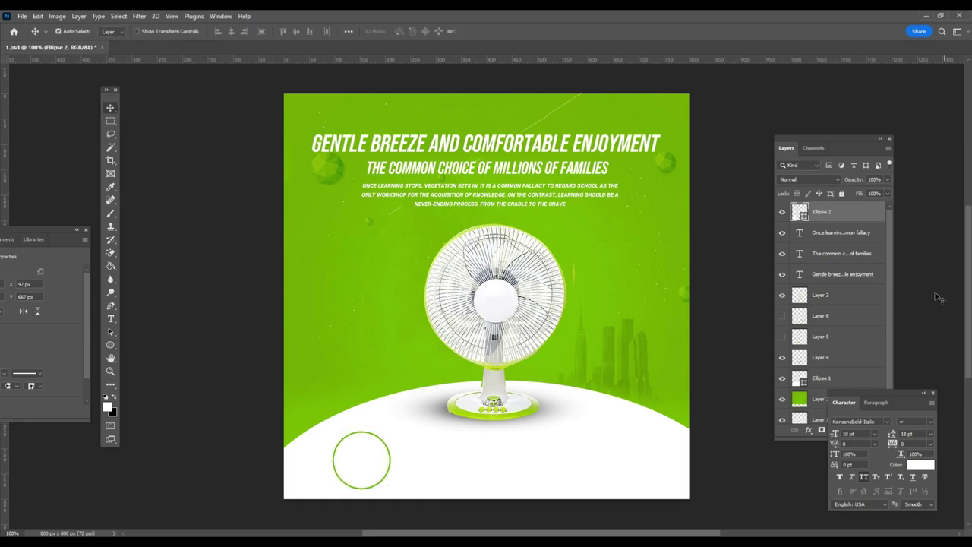
# Hide the small green globe layer, Layer 6, and pick the Rectangle tool.
pyautogui.click(782, 315)
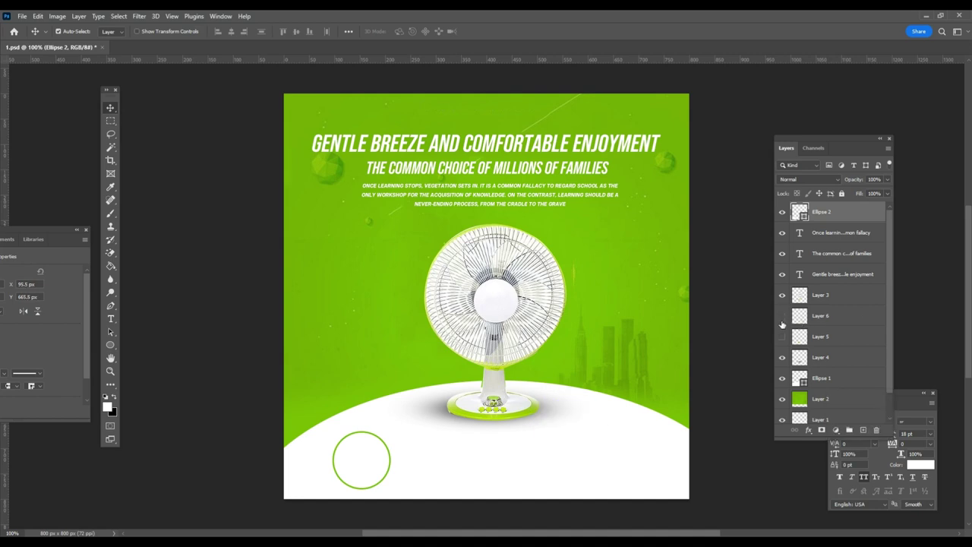
pyautogui.click(111, 345)
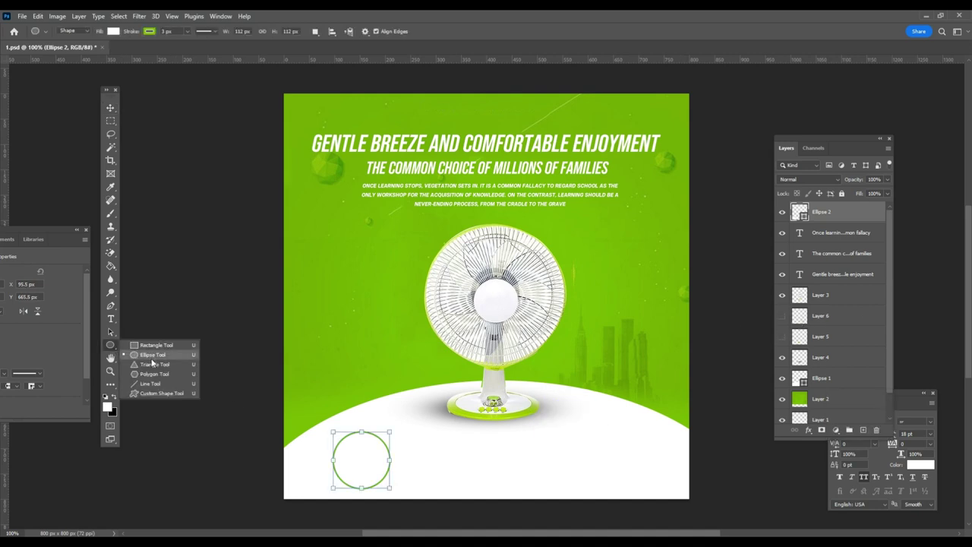
pyautogui.click(155, 345)
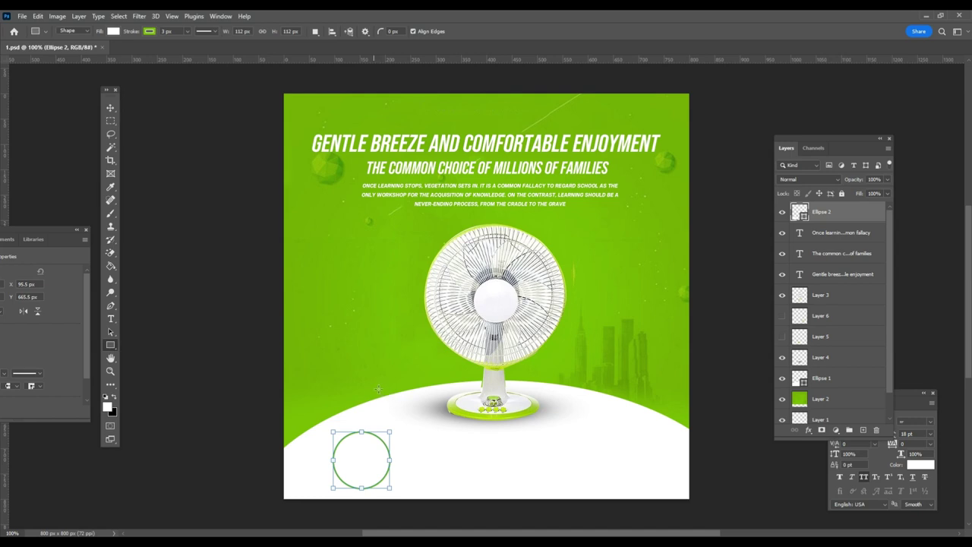
# Draw a small green-filled rectangle and round its corners to 20 px in Properties.
pyautogui.moveTo(373, 386); pyautogui.dragTo(426, 419)
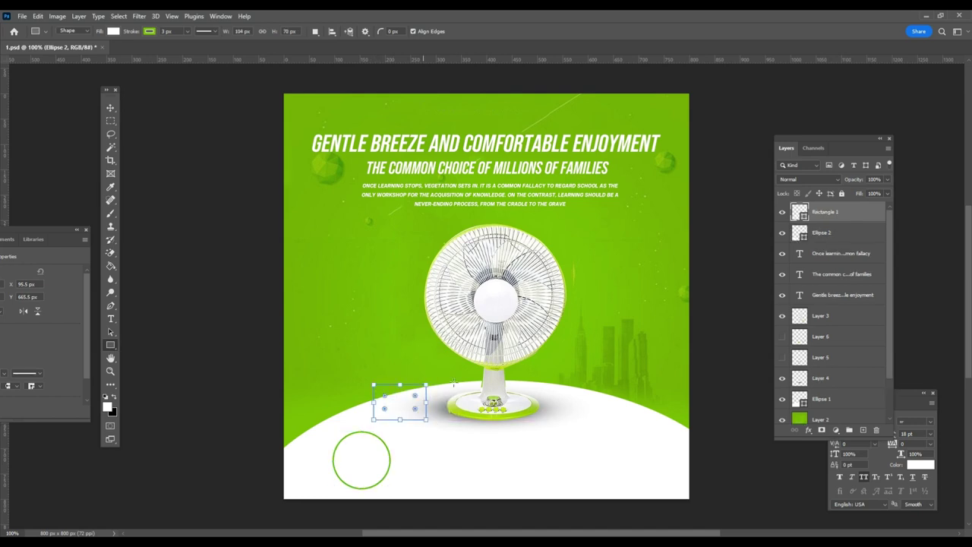
pyautogui.click(114, 31)
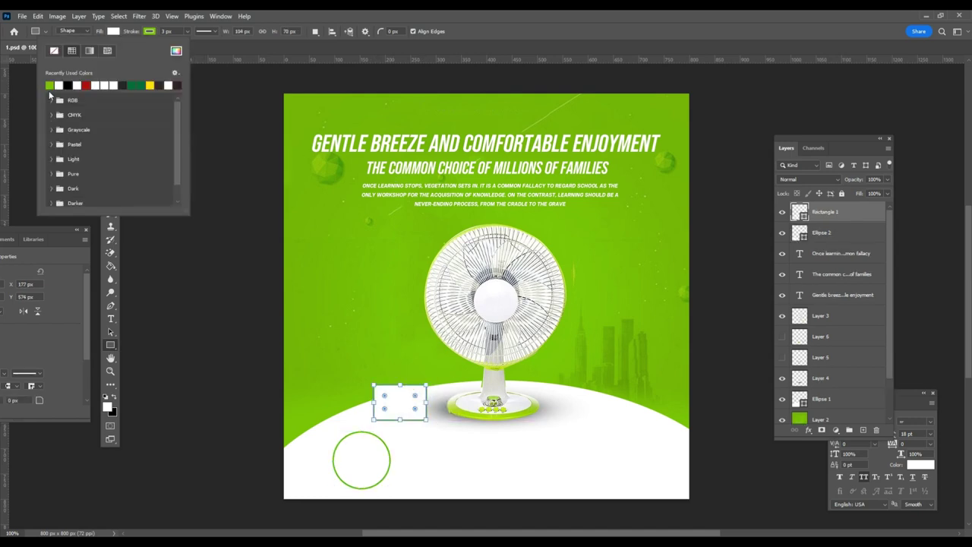
pyautogui.click(51, 85)
pyautogui.click(126, 226)
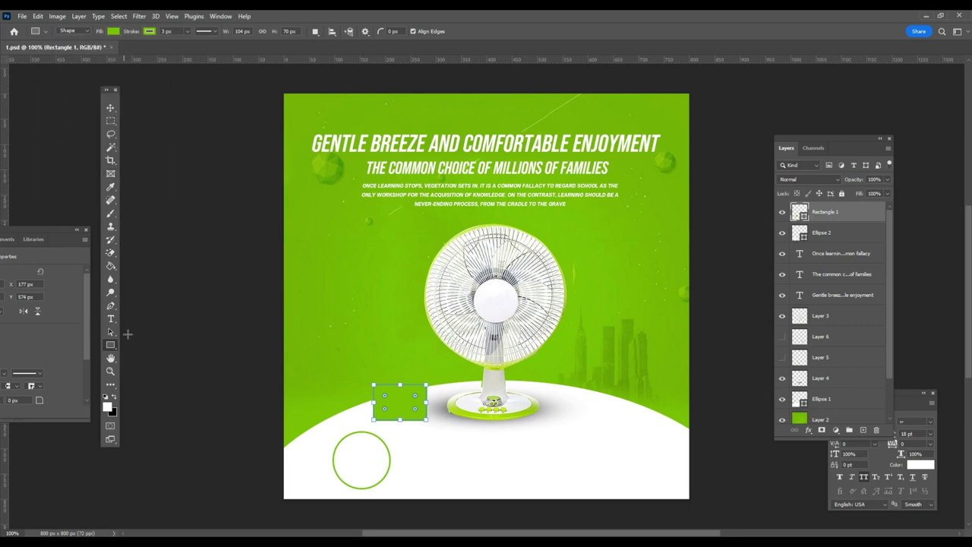
pyautogui.click(221, 16)
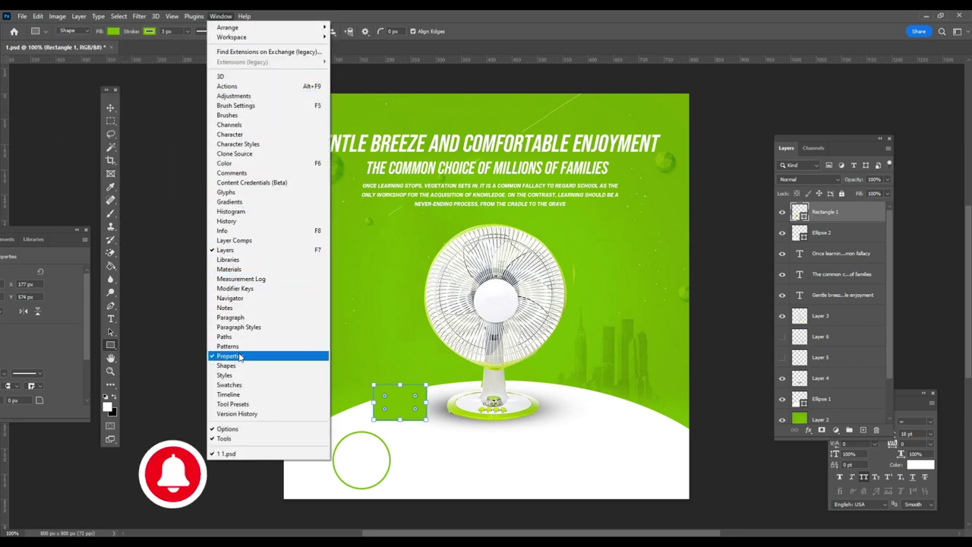
pyautogui.click(66, 240)
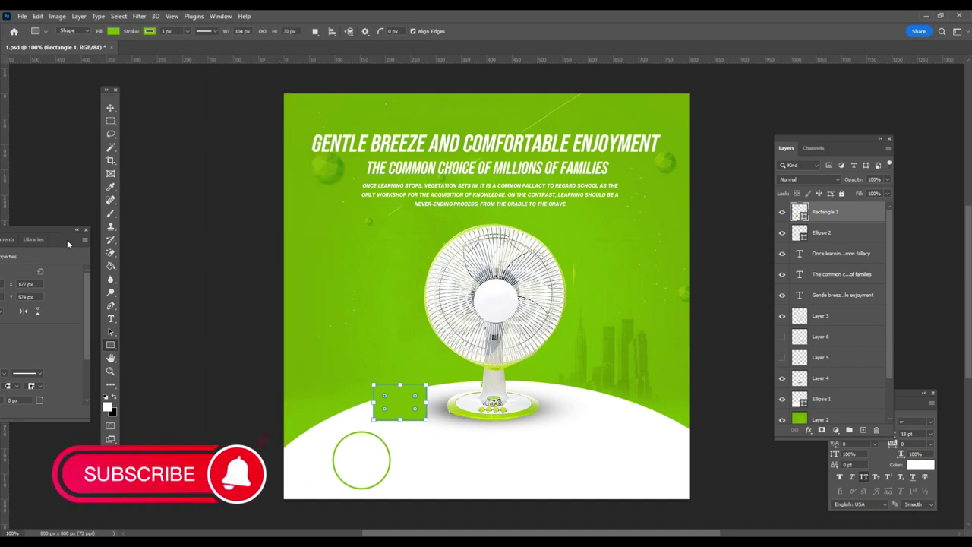
pyautogui.moveTo(67, 239); pyautogui.dragTo(640, 204)
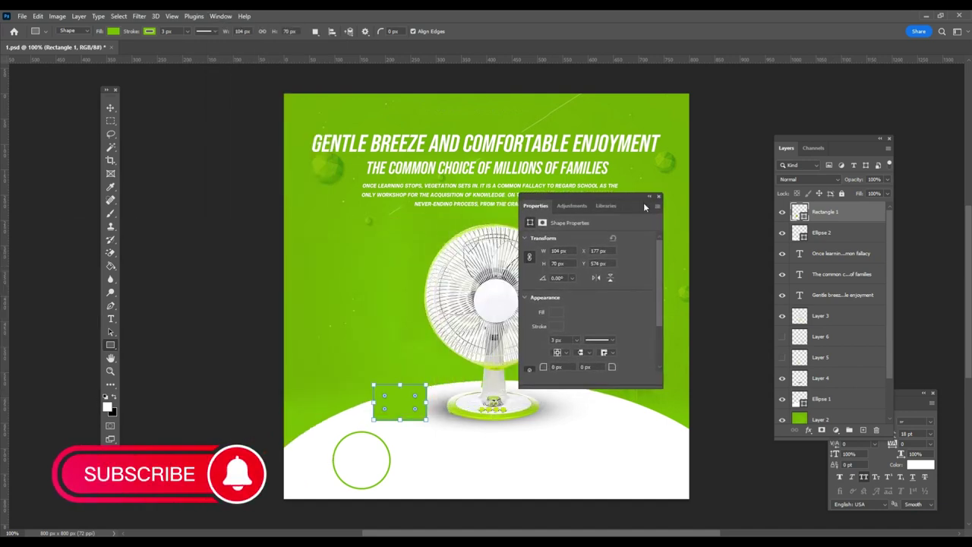
pyautogui.moveTo(662, 284); pyautogui.dragTo(645, 334)
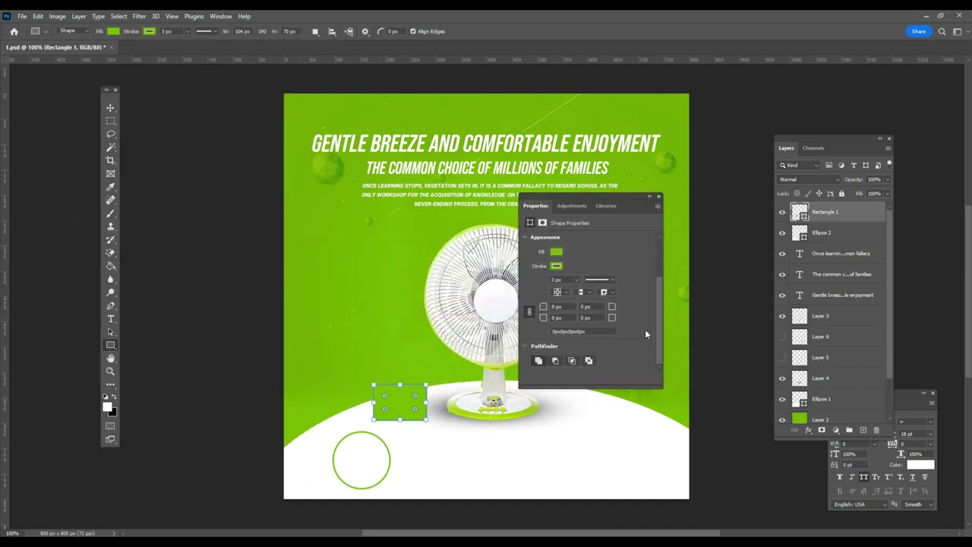
pyautogui.write('5')
pyautogui.press('Return')
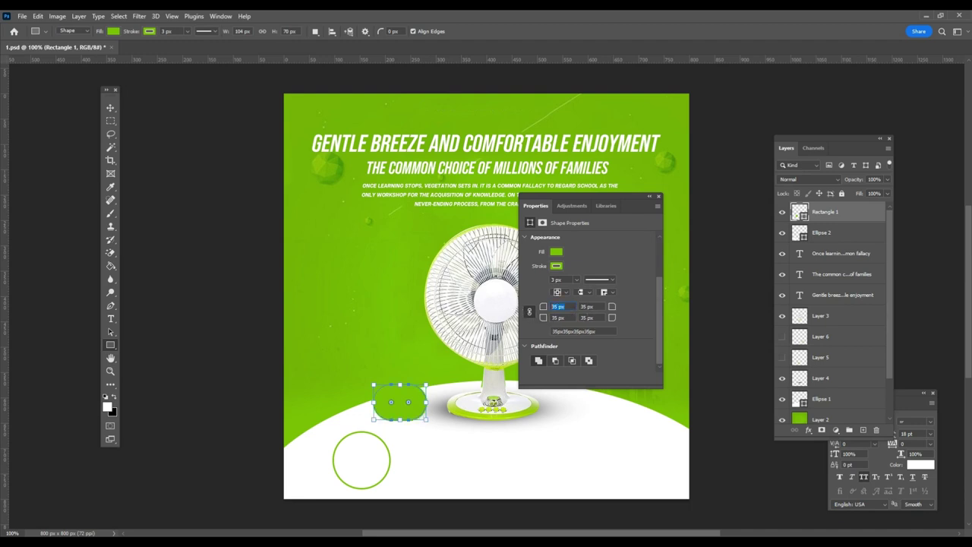
pyautogui.write('20')
pyautogui.press('Return')
# Move the green rectangle onto the outlined circle and shrink it to about 46%.
pyautogui.click(111, 108)
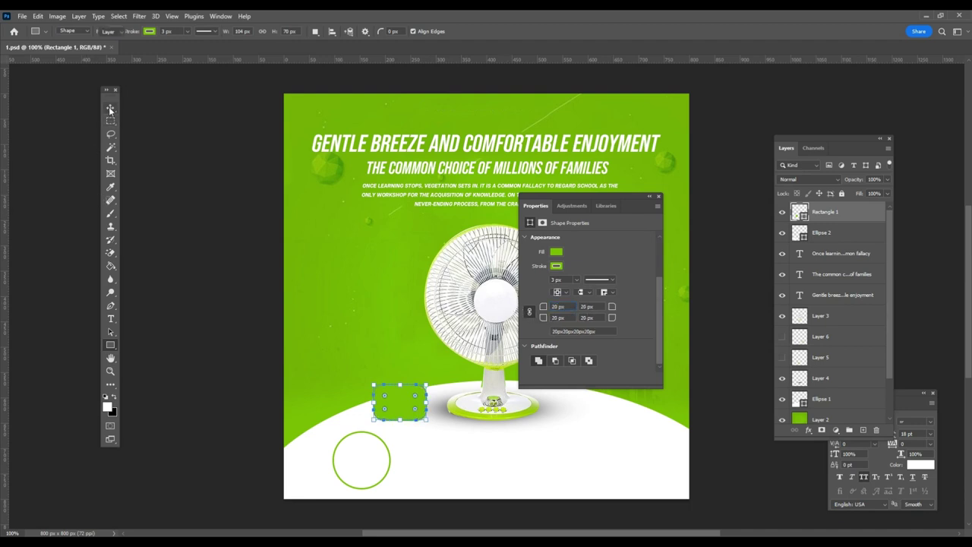
pyautogui.click(659, 199)
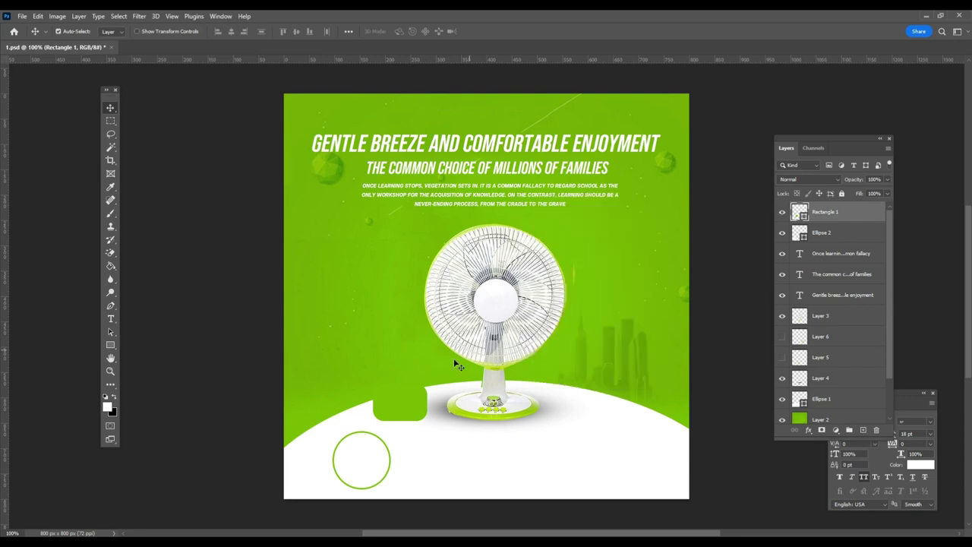
pyautogui.moveTo(410, 411)
pyautogui.mouseDown()
pyautogui.moveTo(368, 457)
pyautogui.moveTo(354, 449)
pyautogui.moveTo(362, 456)
pyautogui.mouseUp()
pyautogui.hotkey('ctrl', 't')
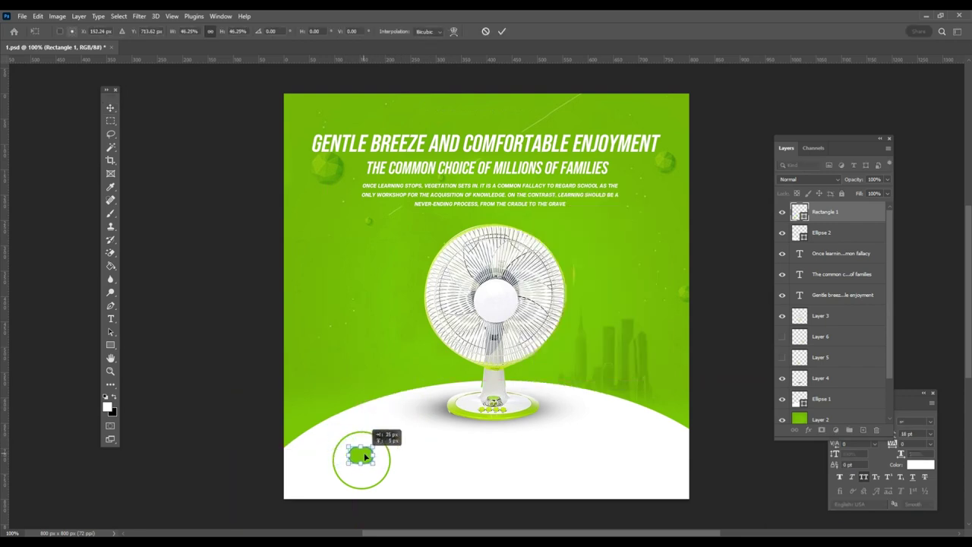
pyautogui.press('Return')
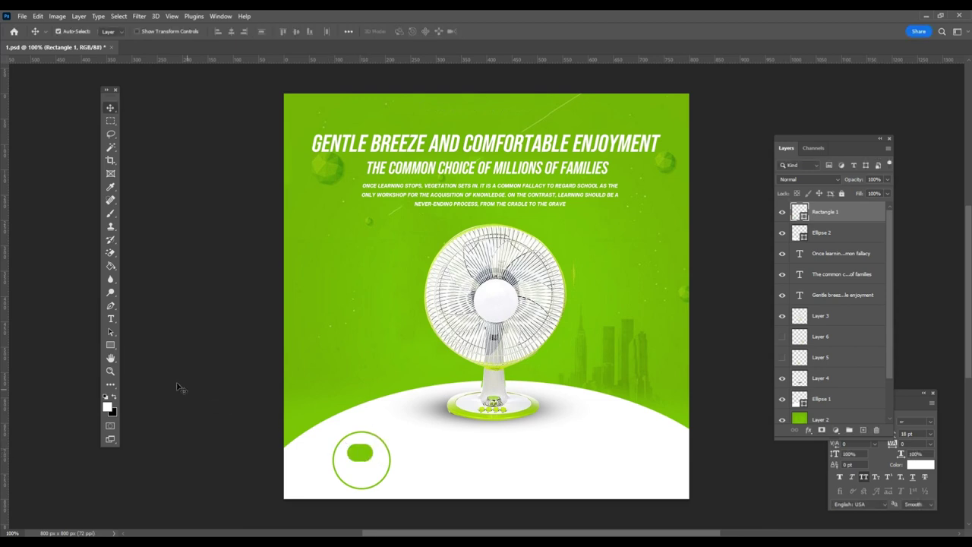
# Set the rectangle's corner radius to 5 px and centre it in the circle.
pyautogui.click(110, 342)
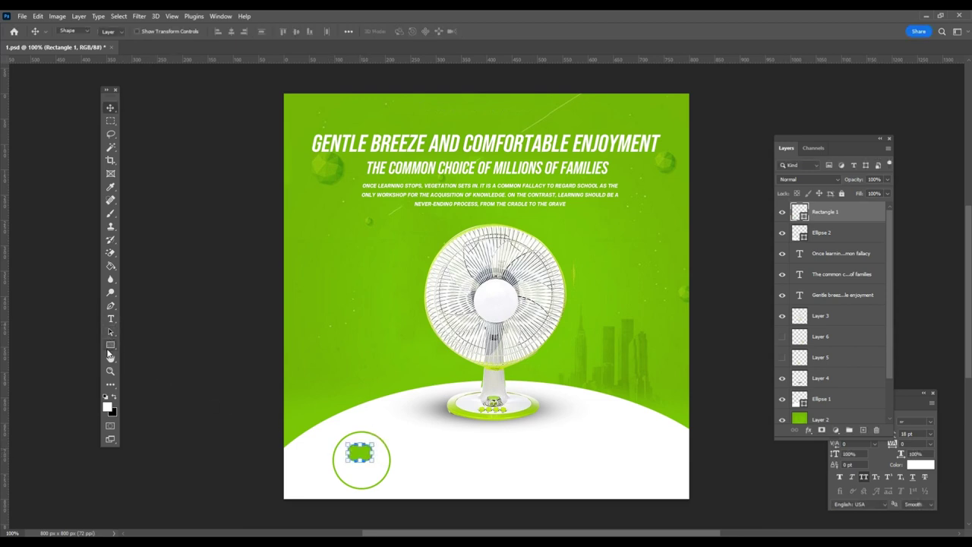
pyautogui.click(220, 16)
pyautogui.click(243, 355)
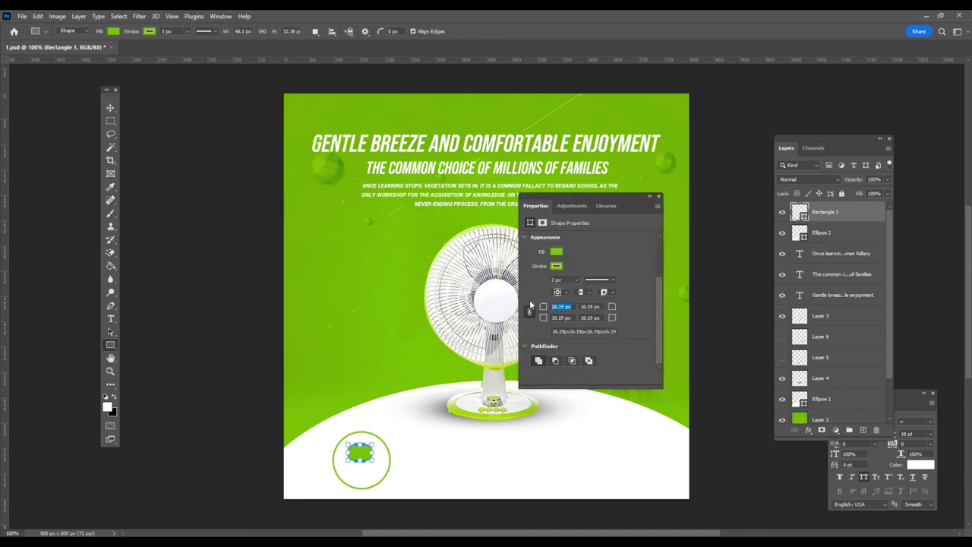
pyautogui.write('5')
pyautogui.press('Return')
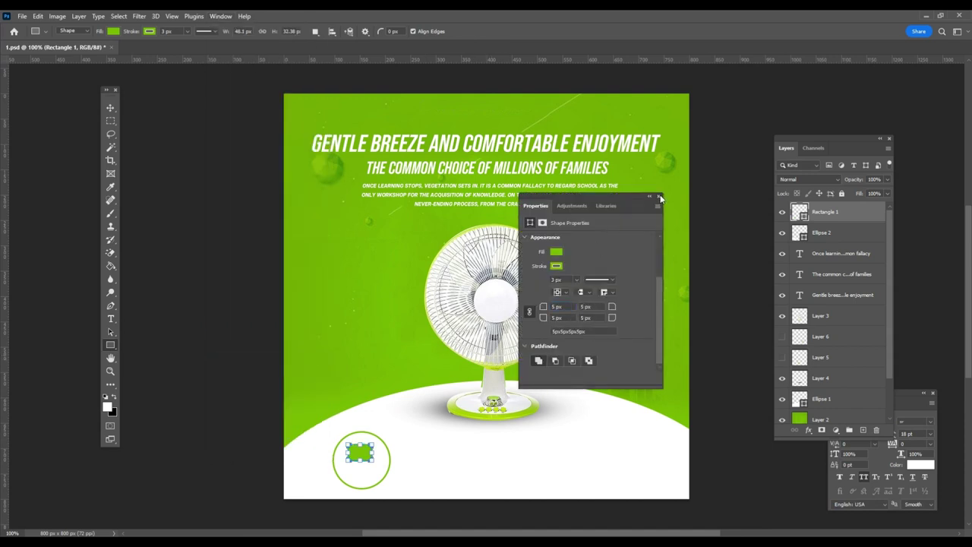
pyautogui.click(658, 197)
pyautogui.click(110, 108)
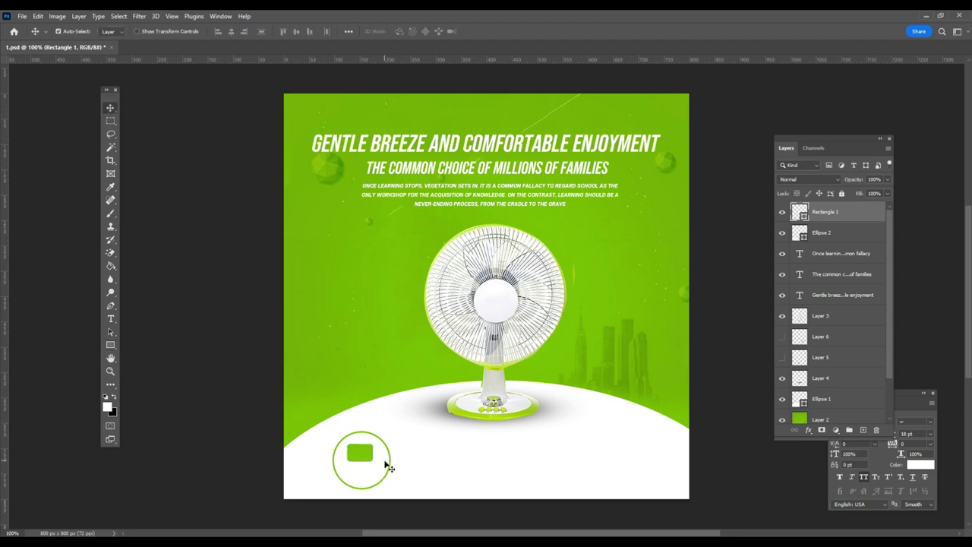
pyautogui.moveTo(365, 455); pyautogui.dragTo(365, 454)
# Paste the caption as a new text layer, colour it the poster's green, and move it toward the circle.
pyautogui.click(111, 319)
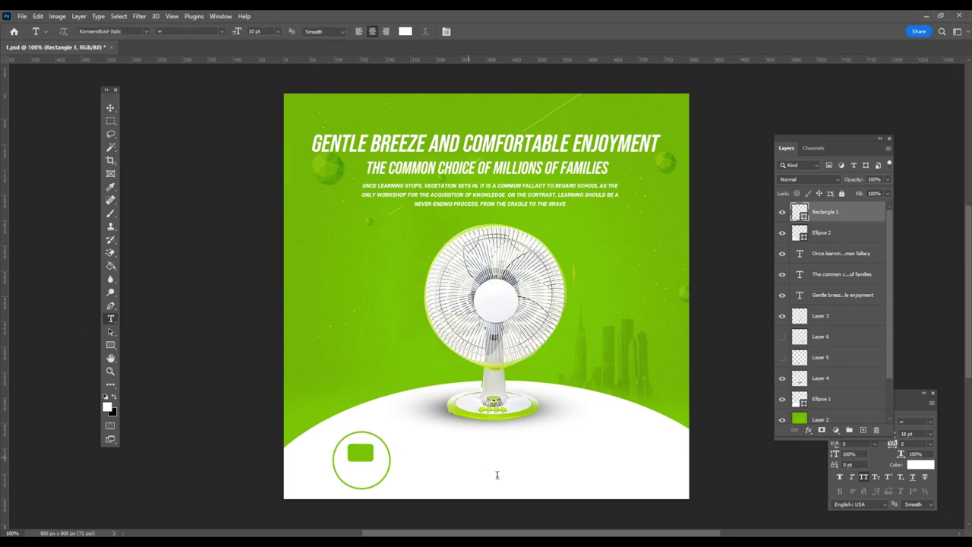
pyautogui.click(468, 460)
pyautogui.hotkey('ctrl', 'v')
pyautogui.hotkey('ctrl', 'a')
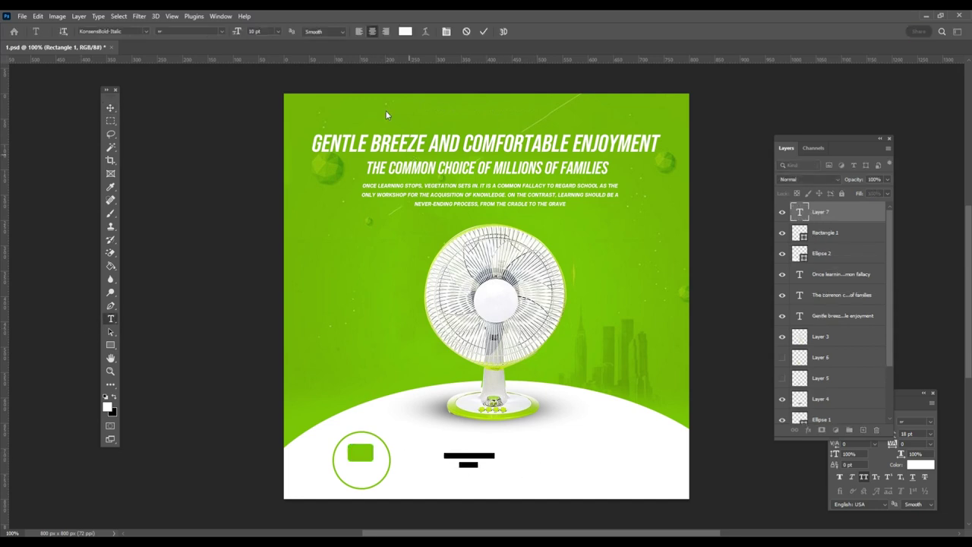
pyautogui.click(406, 32)
pyautogui.click(422, 101)
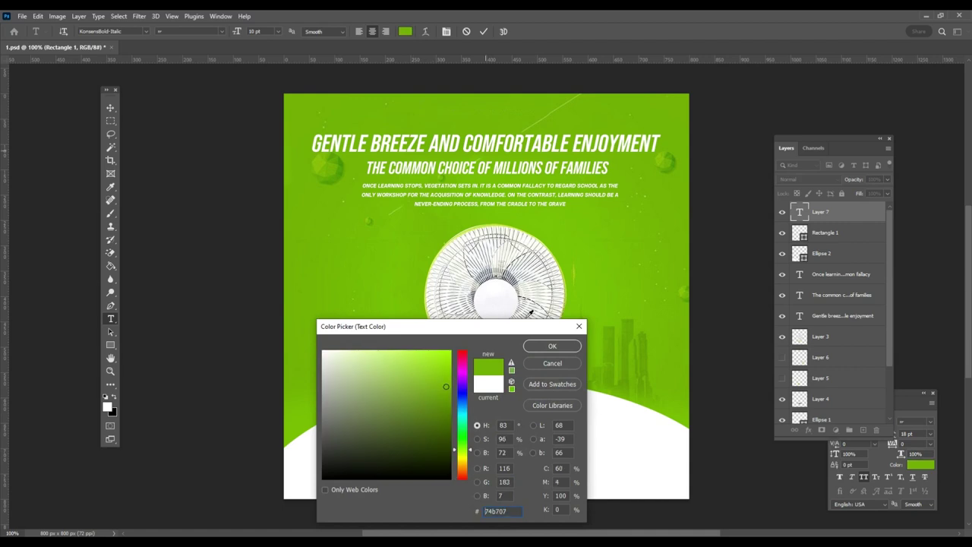
pyautogui.click(543, 347)
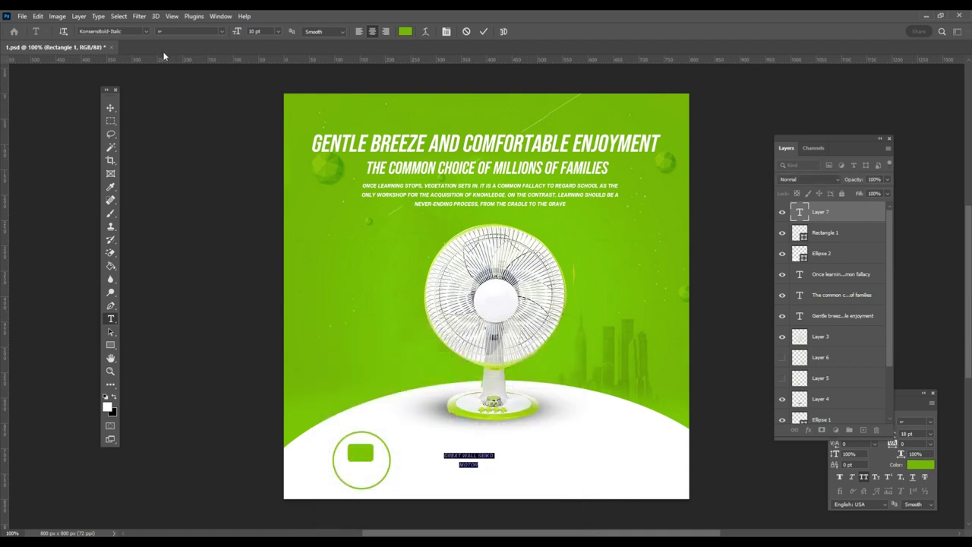
pyautogui.click(110, 108)
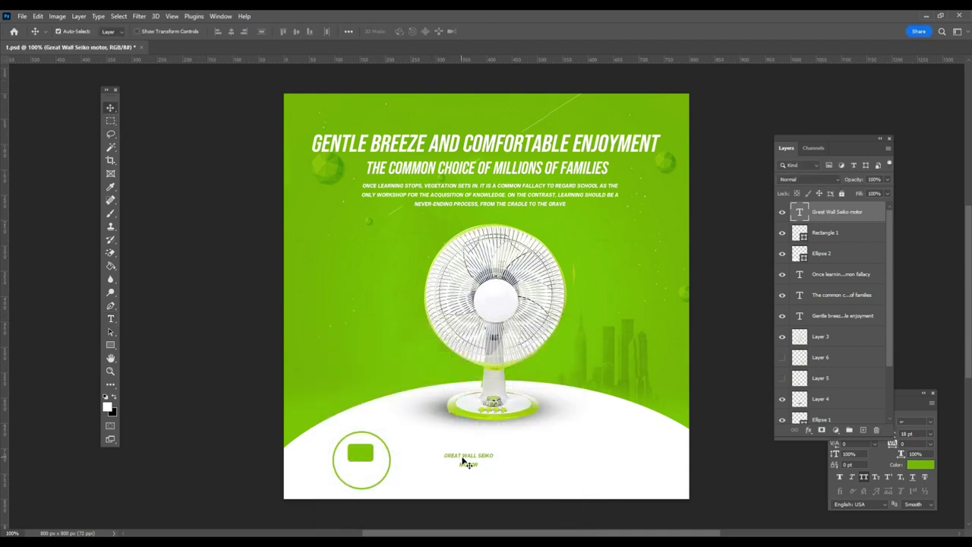
pyautogui.moveTo(465, 460)
pyautogui.mouseDown()
pyautogui.moveTo(372, 458)
pyautogui.moveTo(358, 469)
pyautogui.mouseUp()
# Set the caption in Bebas Neue Pro Bold Italic with tightened line spacing.
pyautogui.doubleClick(365, 472)
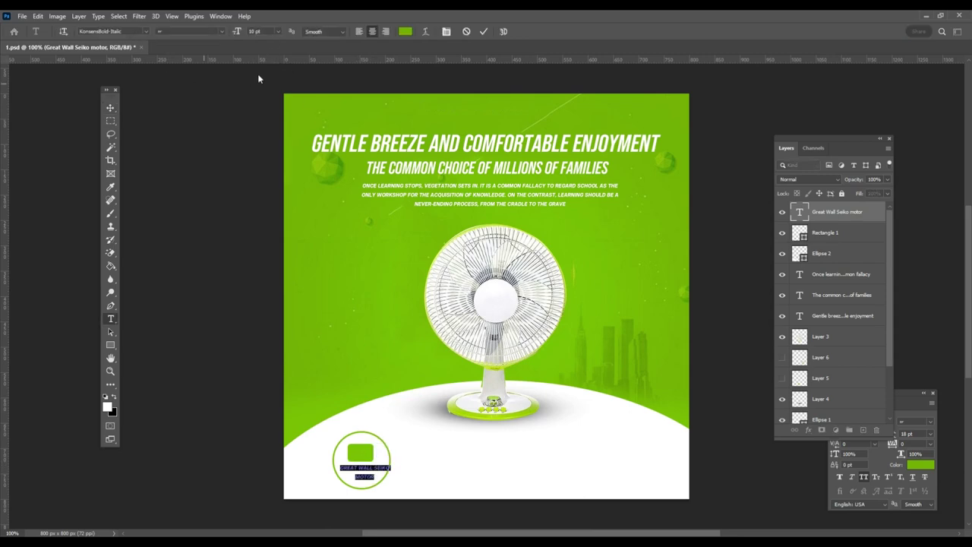
pyautogui.click(99, 31)
pyautogui.write('bebas')
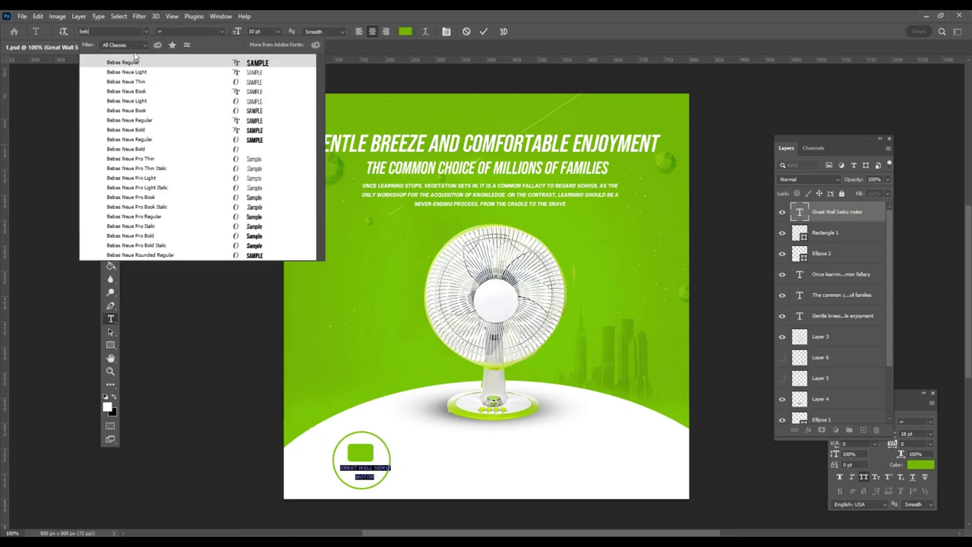
pyautogui.click(196, 245)
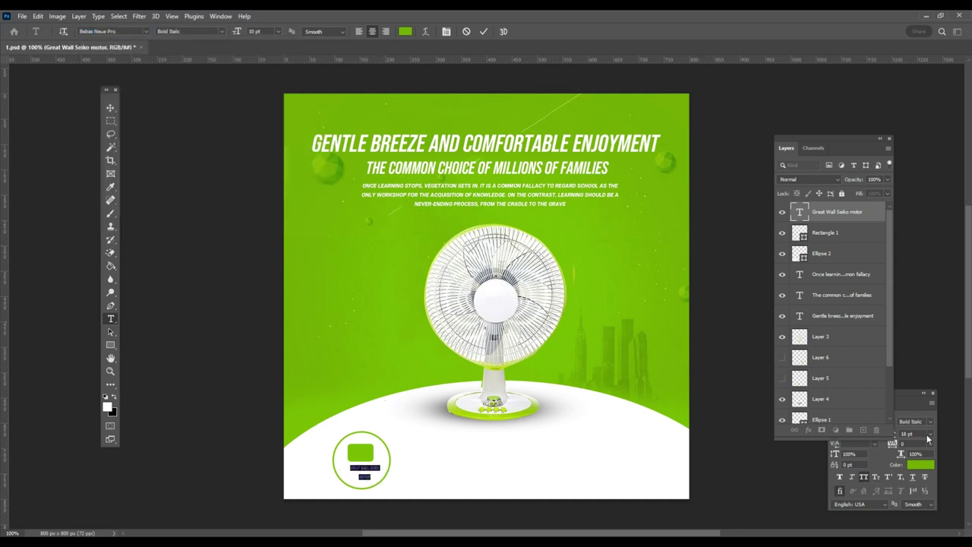
pyautogui.moveTo(921, 405); pyautogui.dragTo(658, 326)
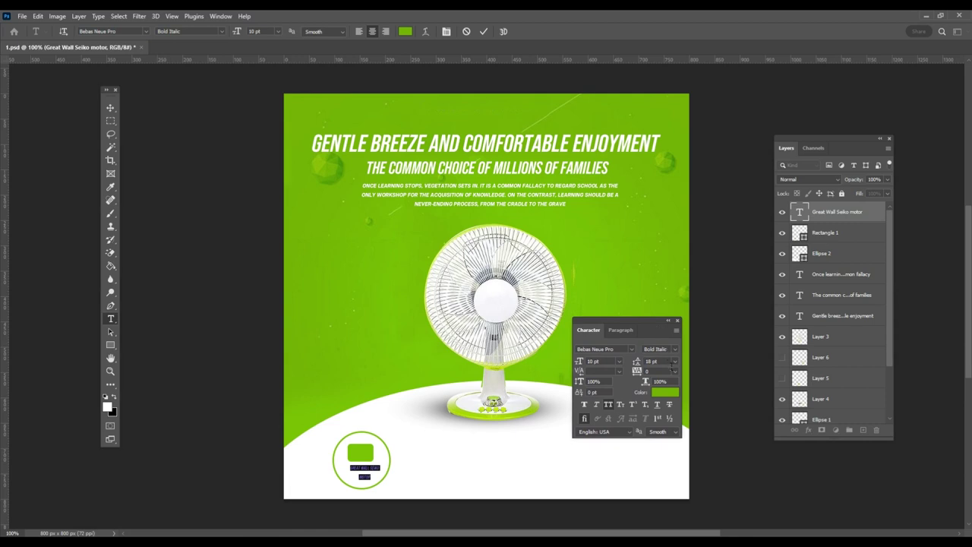
pyautogui.click(672, 362)
pyautogui.moveTo(638, 367); pyautogui.dragTo(636, 369)
# Position the caption under the rectangle and scale it to fit inside the circle.
pyautogui.click(110, 108)
pyautogui.moveTo(365, 469); pyautogui.dragTo(448, 483)
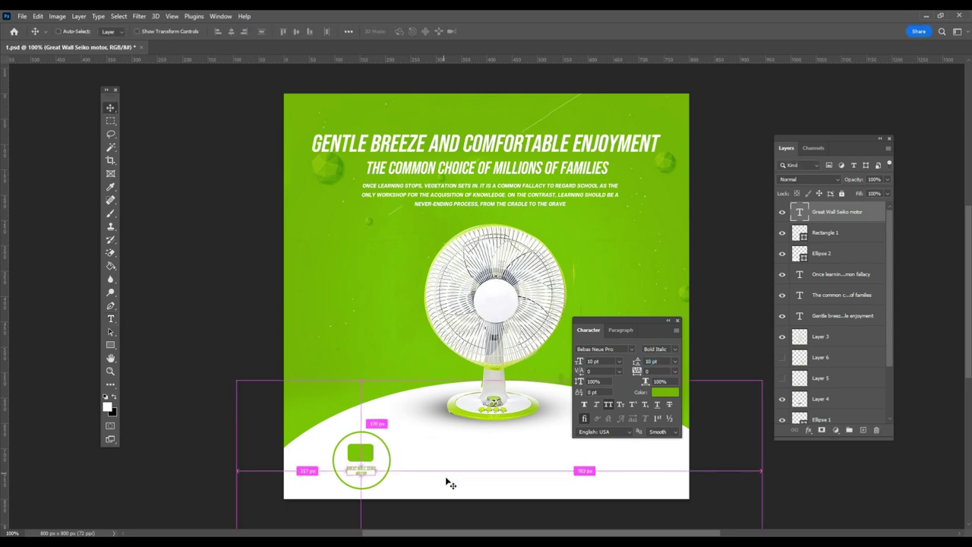
pyautogui.hotkey('ctrl', 't')
pyautogui.moveTo(377, 472)
pyautogui.mouseDown()
pyautogui.moveTo(386, 467)
pyautogui.moveTo(364, 474)
pyautogui.mouseUp()
pyautogui.press('Return')
pyautogui.moveTo(662, 334)
pyautogui.mouseDown()
pyautogui.moveTo(805, 440)
pyautogui.moveTo(886, 458)
pyautogui.mouseUp()
# Group the caption, rectangle and circle layers into Group 1.
pyautogui.keyDown('shift'); pyautogui.click(854, 256); pyautogui.keyUp('shift')
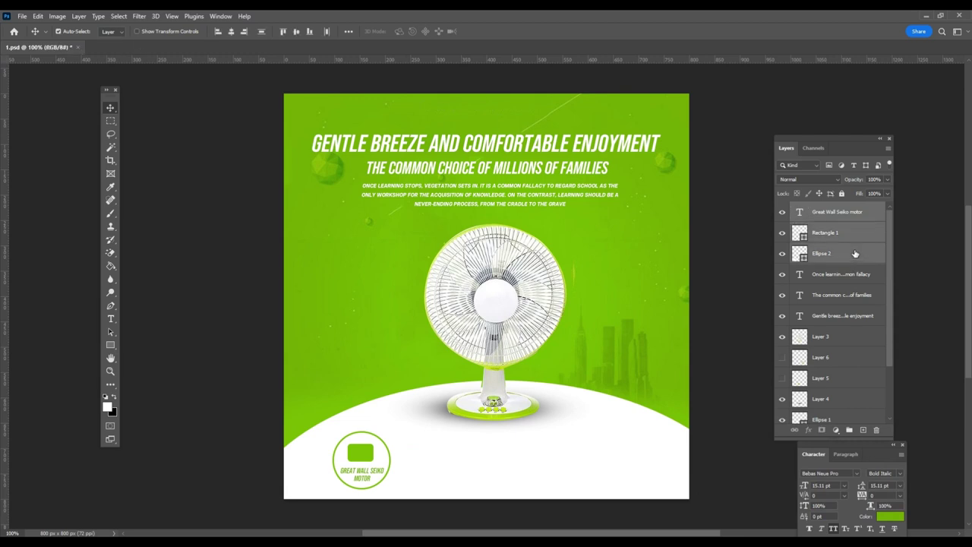
pyautogui.hotkey('ctrl', 'g')
pyautogui.click(782, 208)
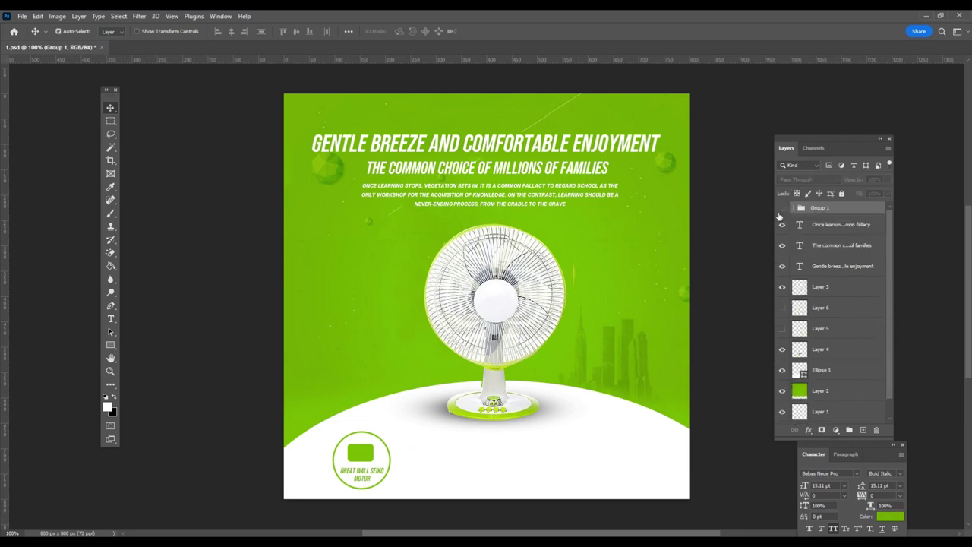
pyautogui.click(782, 208)
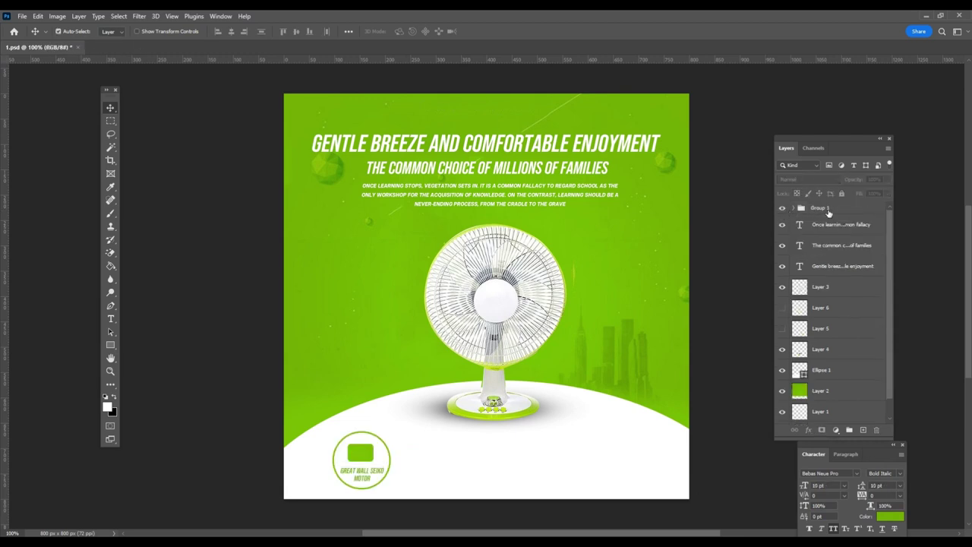
# Rename the badge group to '1'.
pyautogui.doubleClick(827, 208)
pyautogui.write('1')
pyautogui.press('Return')
# Duplicate the badge group and move the copy to the right of the original.
pyautogui.hotkey('ctrl', 'j')
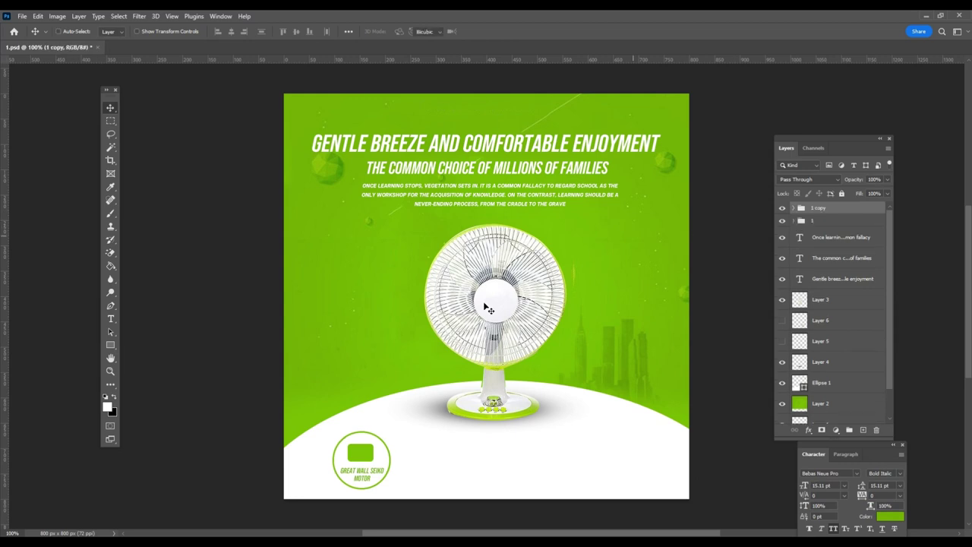
pyautogui.hotkey('ctrl', 't')
pyautogui.moveTo(376, 460); pyautogui.dragTo(492, 456)
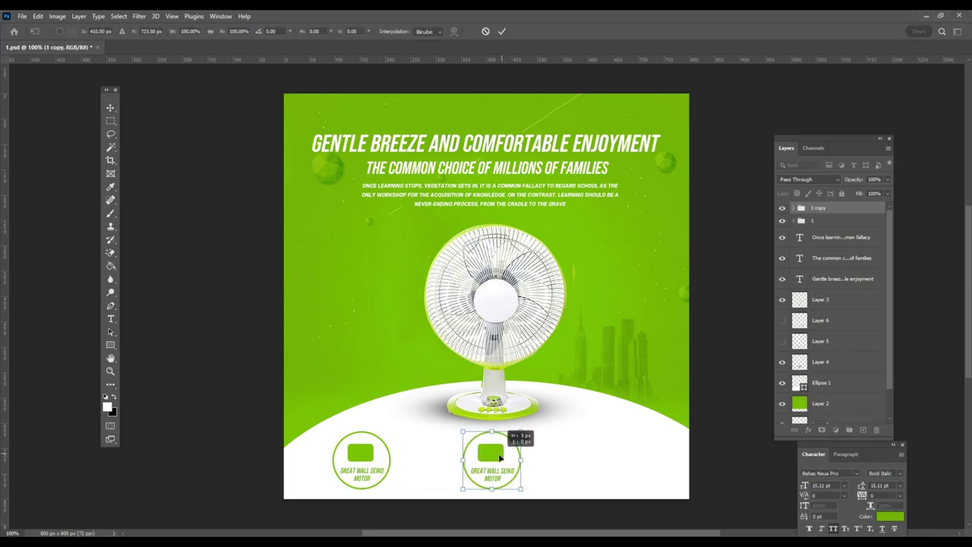
pyautogui.press('Return')
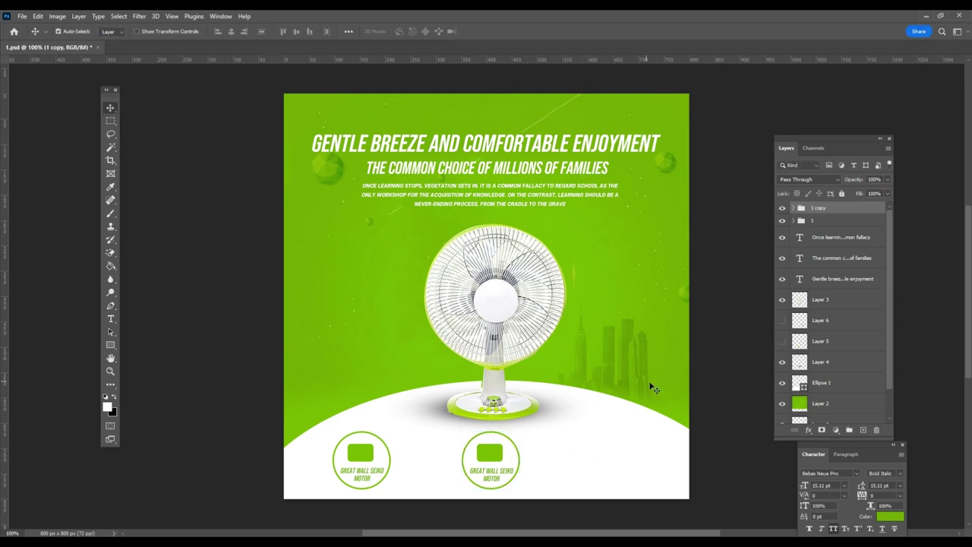
pyautogui.click(490, 453)
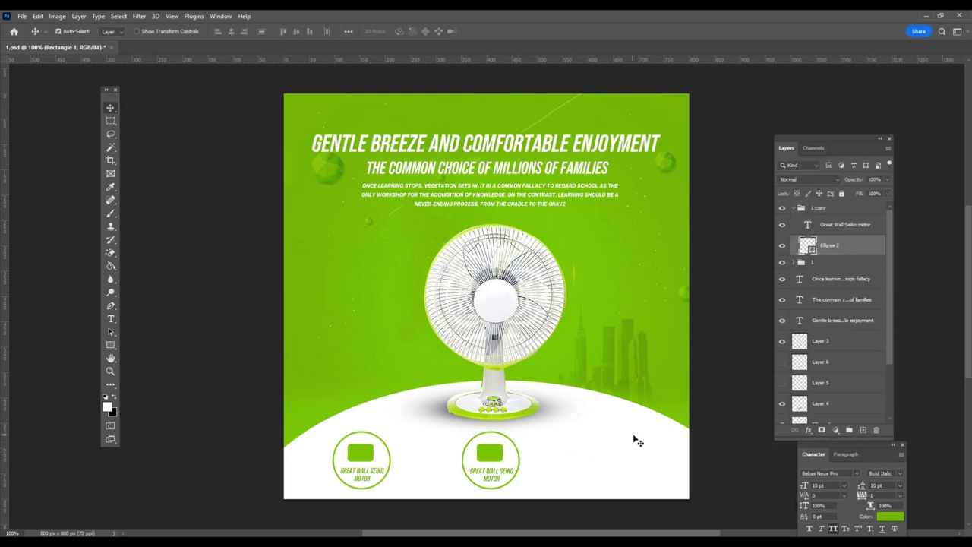
# Delete the copy's green rectangle and move the green splat layer, Layer 5, into '1 copy'.
pyautogui.press('Delete')
pyautogui.click(781, 362)
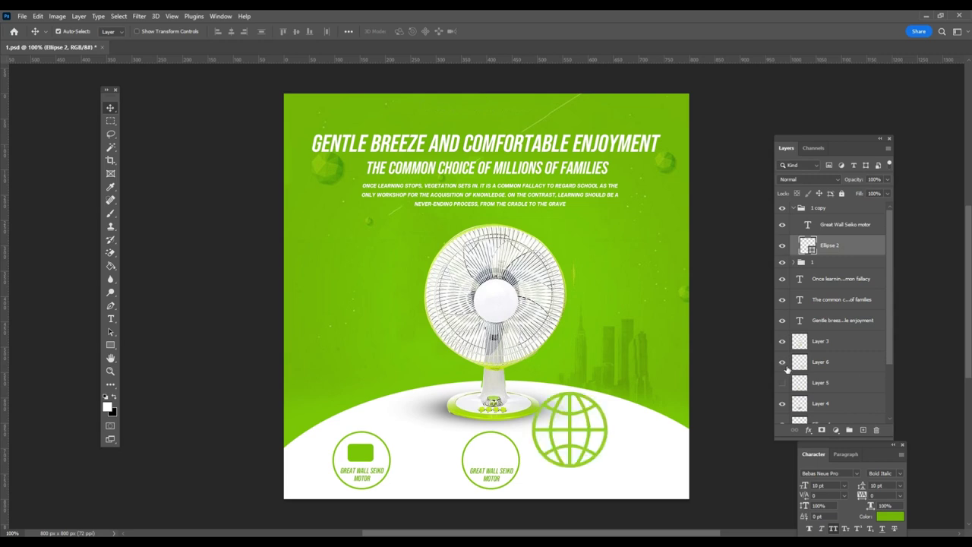
pyautogui.click(782, 382)
pyautogui.click(823, 382)
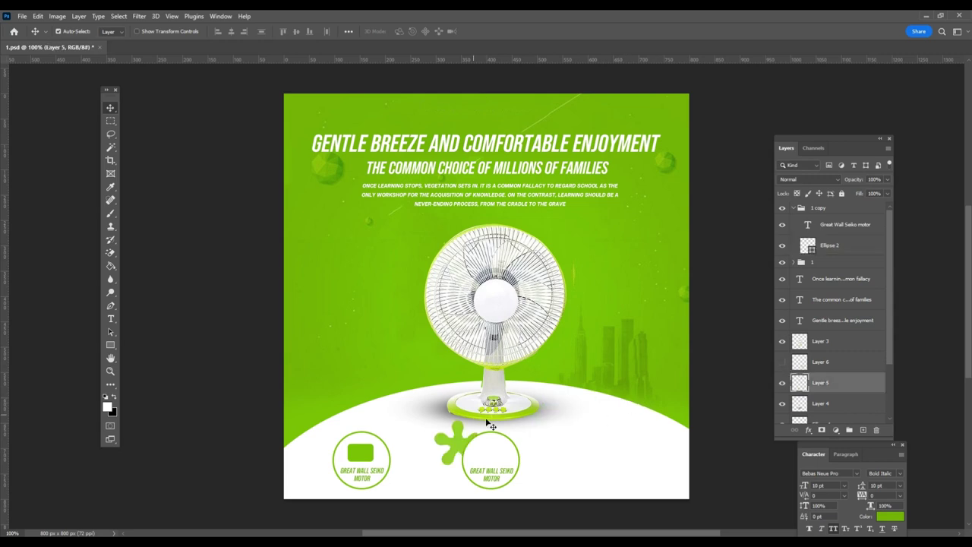
pyautogui.moveTo(860, 387); pyautogui.dragTo(839, 236)
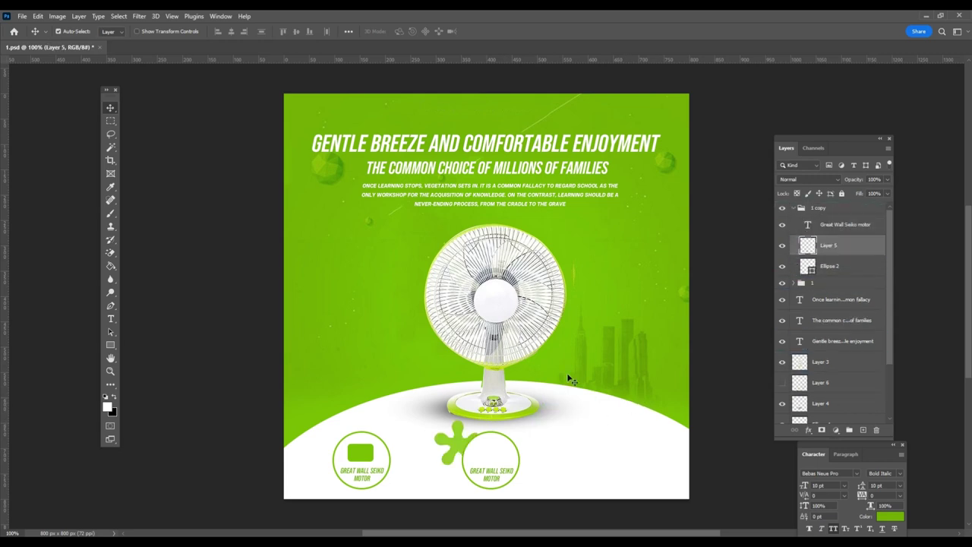
# Shrink the splat and place it inside the right circle above the caption.
pyautogui.moveTo(460, 440)
pyautogui.mouseDown()
pyautogui.moveTo(494, 452)
pyautogui.moveTo(507, 442)
pyautogui.mouseUp()
pyautogui.hotkey('ctrl', 't')
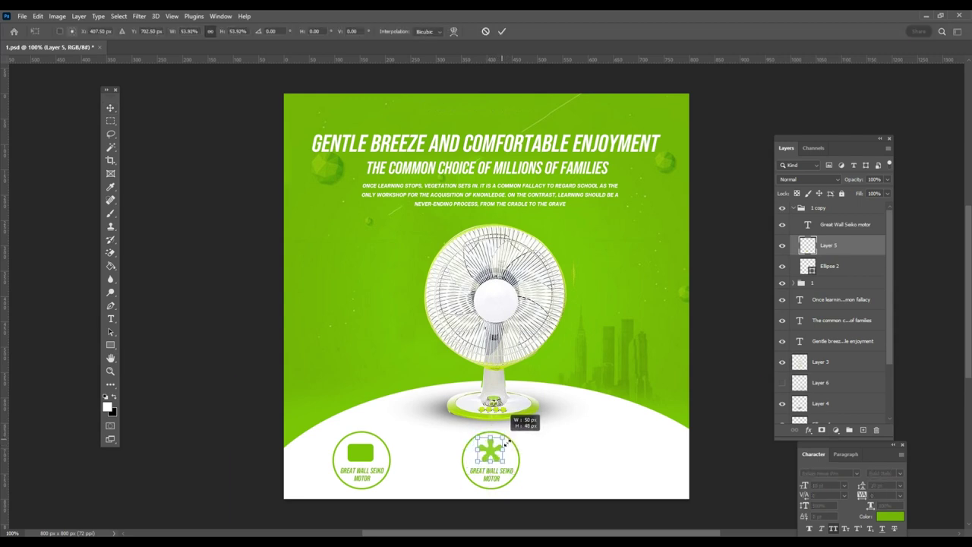
pyautogui.press('Return')
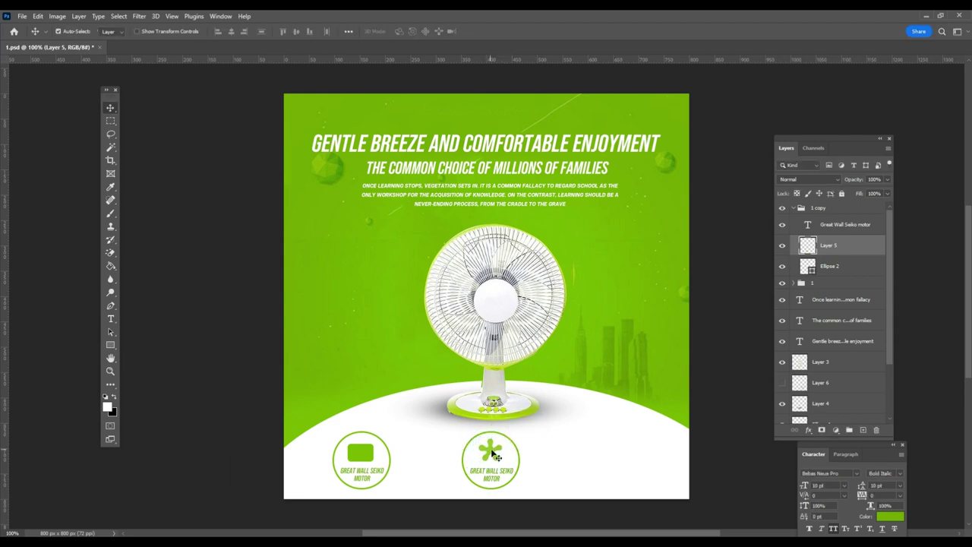
pyautogui.moveTo(490, 452); pyautogui.dragTo(494, 453)
# Change the second badge's caption to 'Colorful five winds leaf design' at 12 pt.
pyautogui.press('t')
pyautogui.click(495, 476)
pyautogui.hotkey('ctrl', 'a')
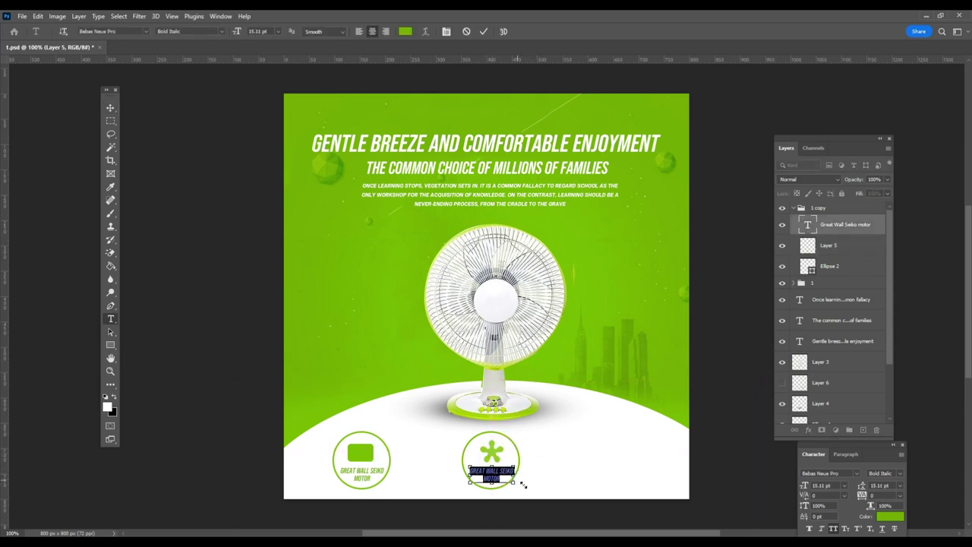
pyautogui.hotkey('ctrl', 'v')
pyautogui.hotkey('ctrl', 'a')
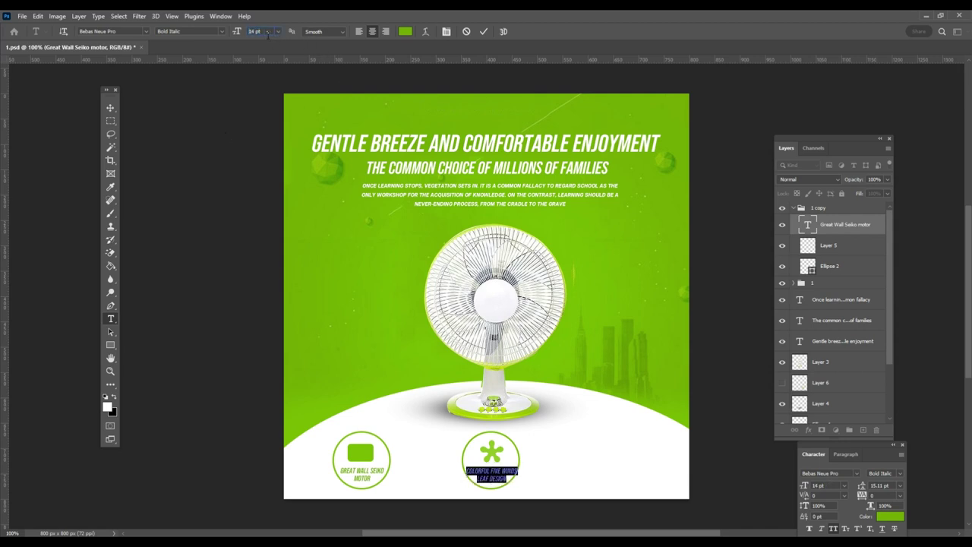
pyautogui.press('Down')
pyautogui.press('Down')
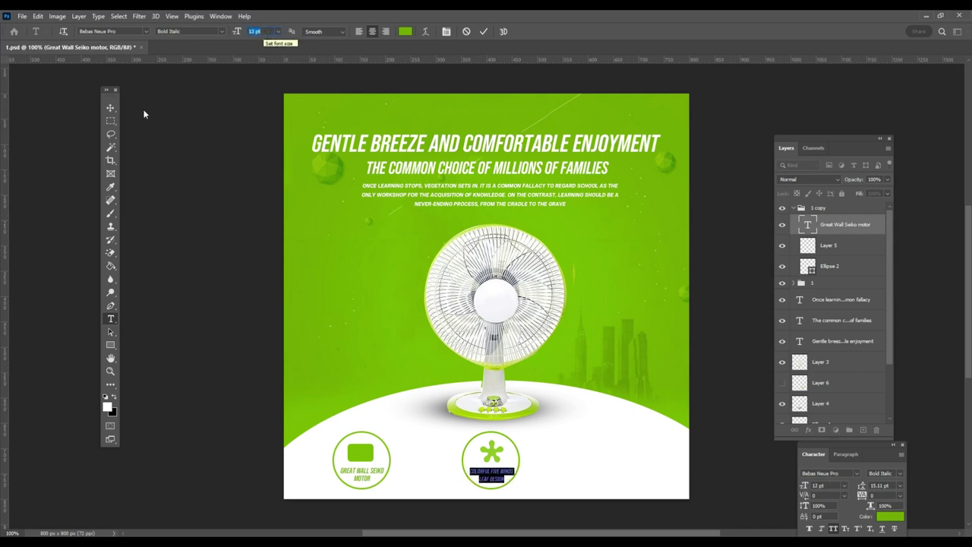
pyautogui.click(111, 109)
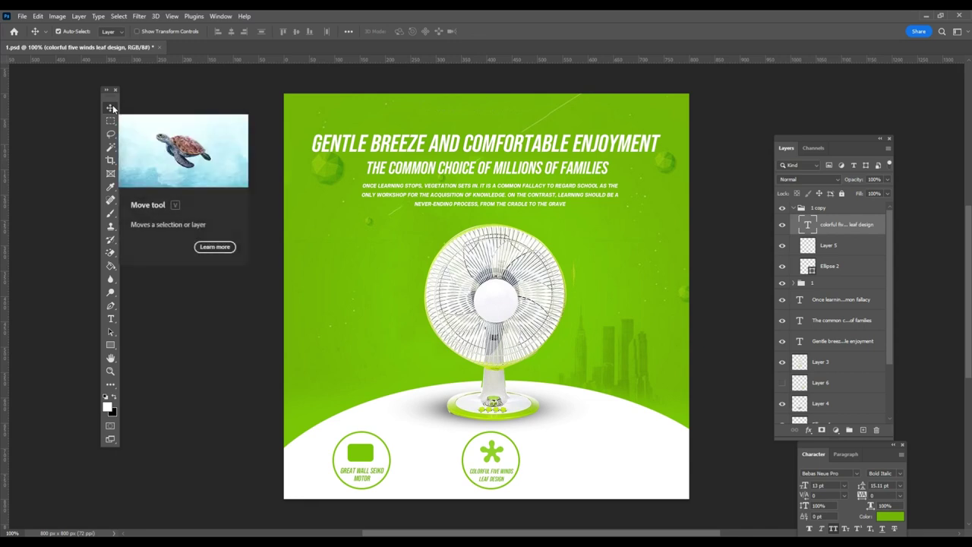
pyautogui.click(498, 446)
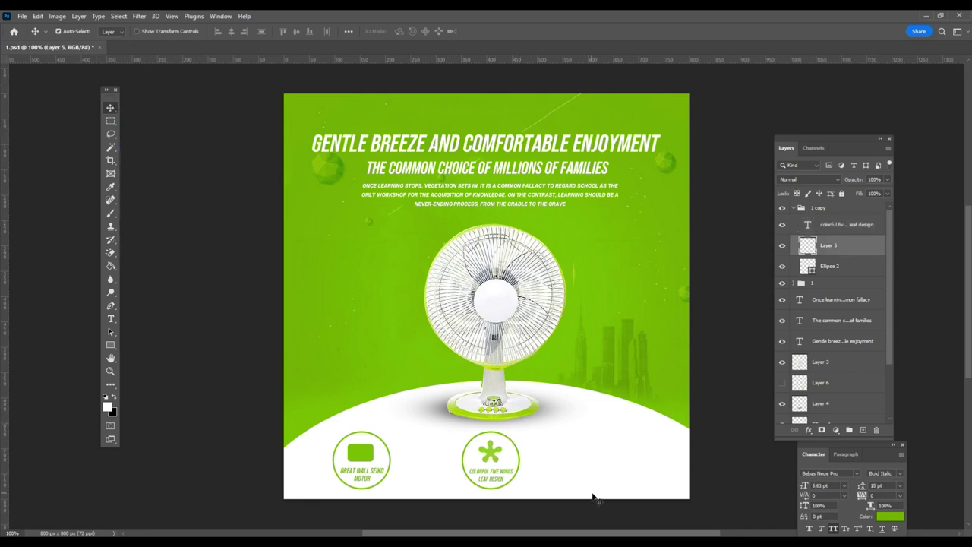
# Hide the rulers and collapse the '1' and '1 copy' badge groups in the Layers panel.
pyautogui.click(372, 459)
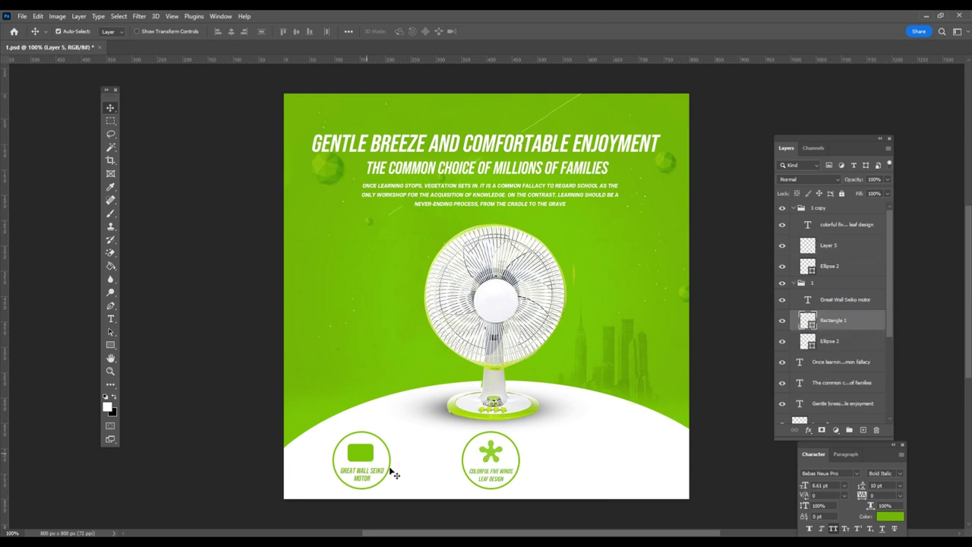
pyautogui.hotkey('ctrl', 'r')
pyautogui.hotkey('ctrl', 't')
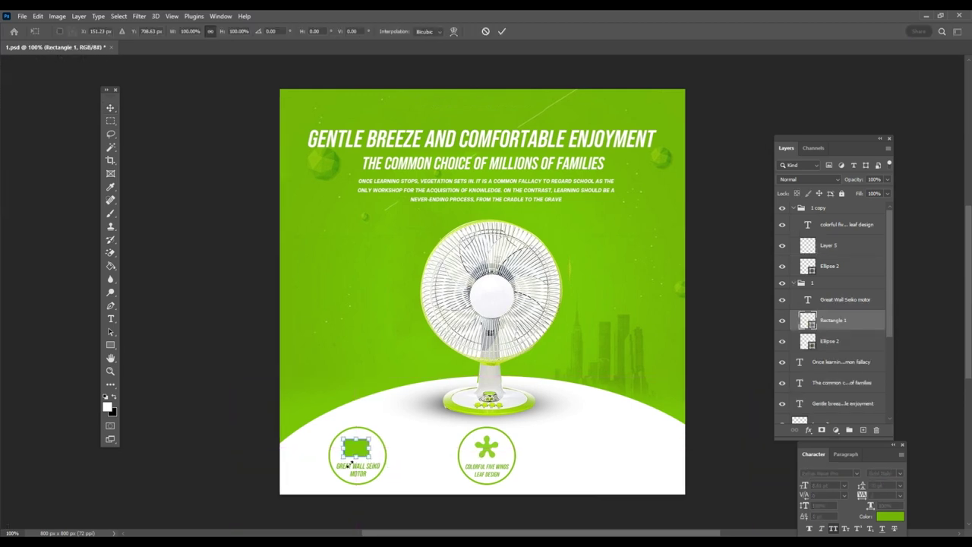
pyautogui.press('Return')
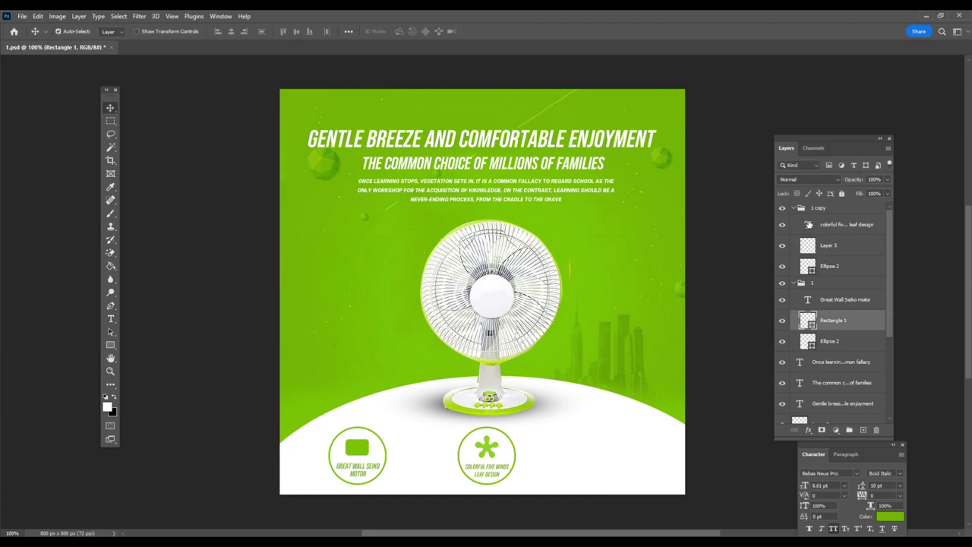
pyautogui.click(800, 210)
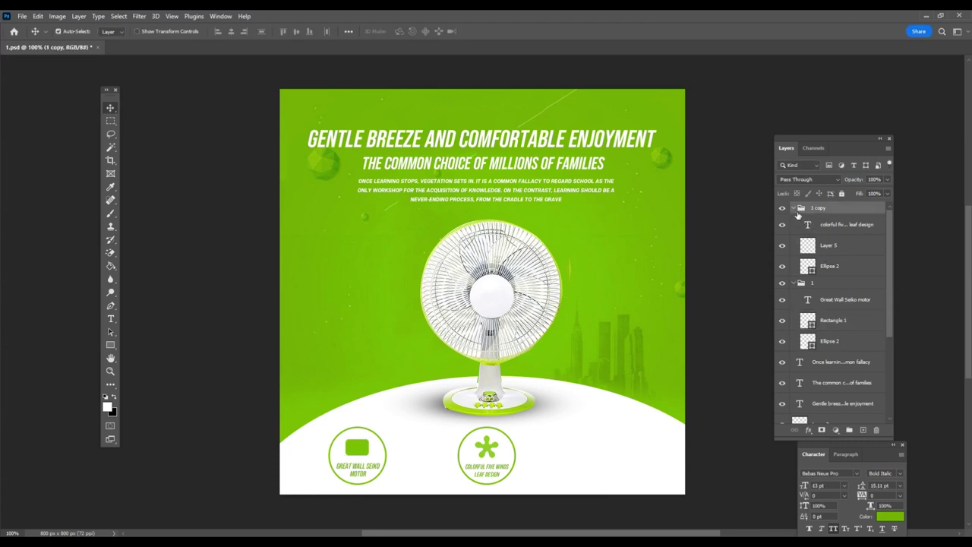
pyautogui.click(794, 208)
pyautogui.click(796, 221)
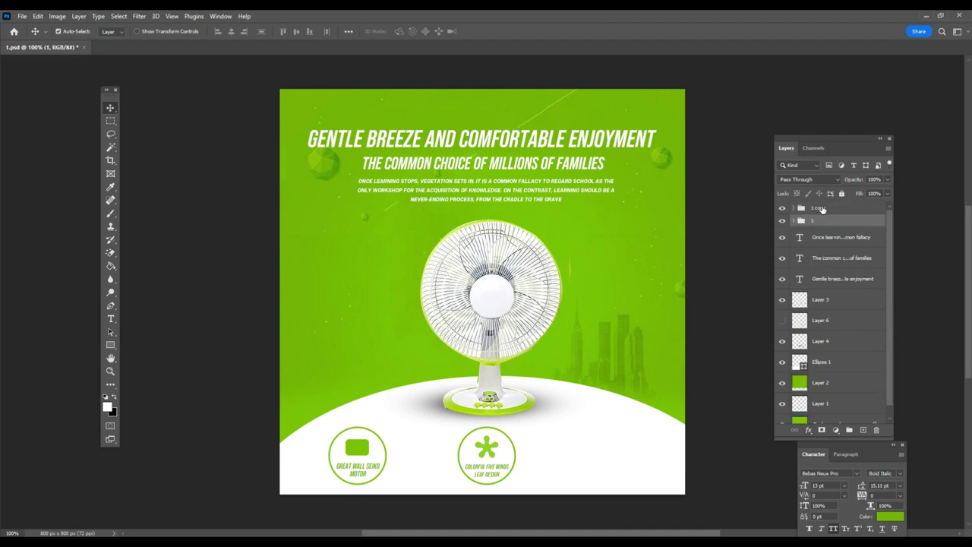
# Duplicate the badge group and move the copy to the poster's right side.
pyautogui.hotkey('ctrl', 'j')
pyautogui.hotkey('ctrl', 't')
pyautogui.moveTo(475, 452); pyautogui.dragTo(611, 468)
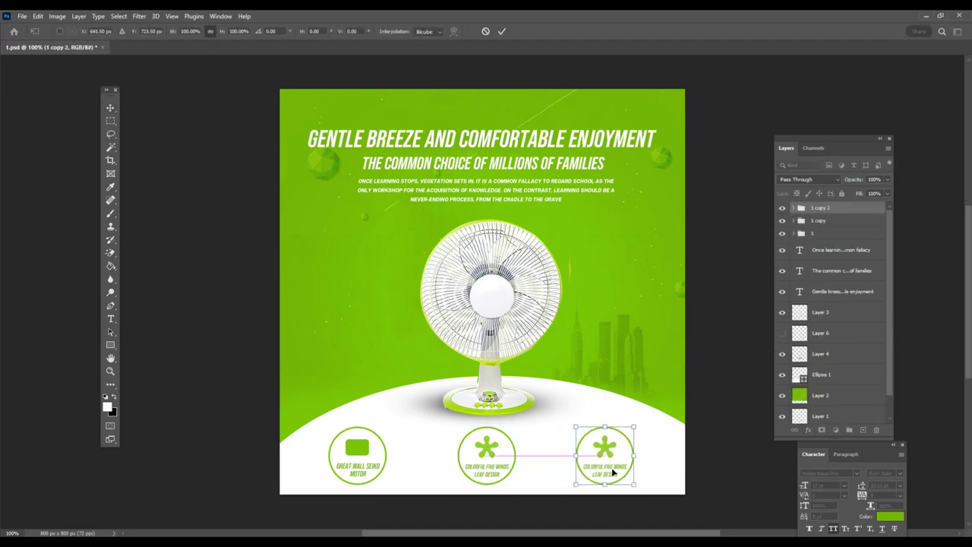
pyautogui.press('Return')
# Change the new badge's caption to 'Wide side double ring grille' and delete its asterisk icon.
pyautogui.doubleClick(609, 467)
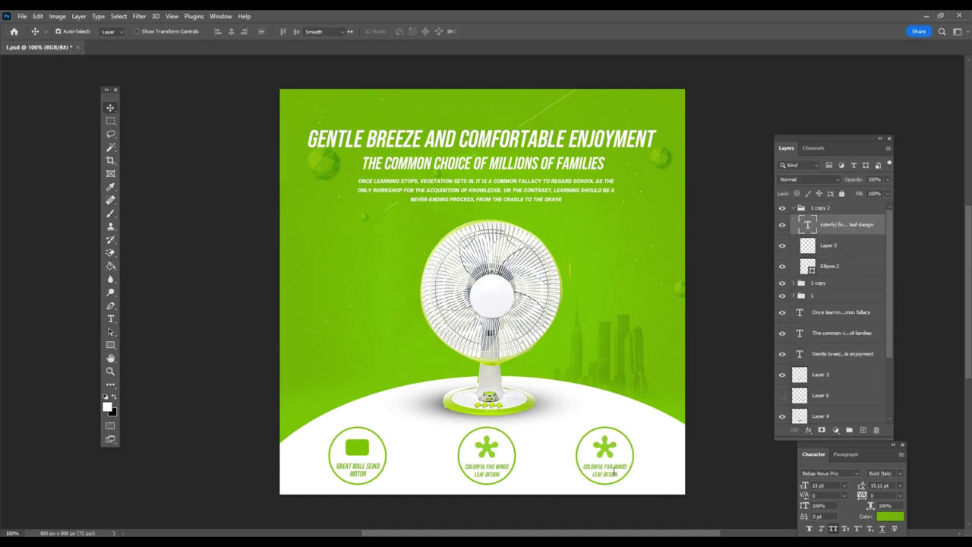
pyautogui.click(110, 107)
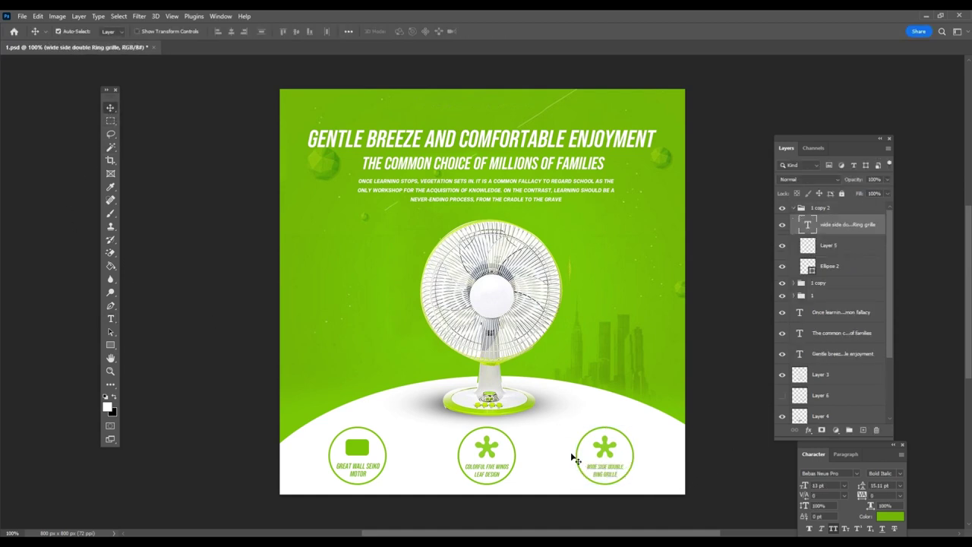
pyautogui.click(611, 453)
pyautogui.press('Delete')
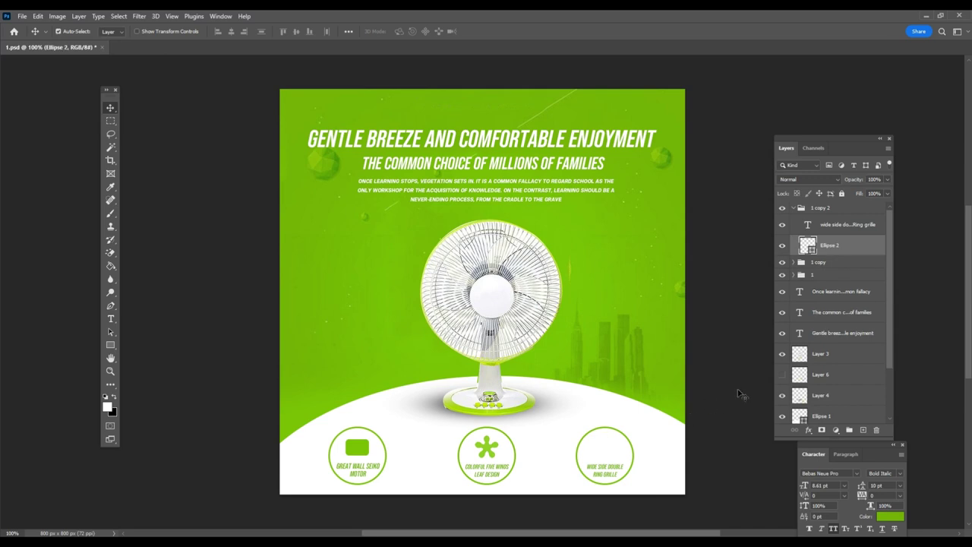
# Show Layer 6's globe, move it into group '1 copy 2', scale to 29% and nudge it right.
pyautogui.click(782, 374)
pyautogui.moveTo(820, 374); pyautogui.dragTo(854, 228)
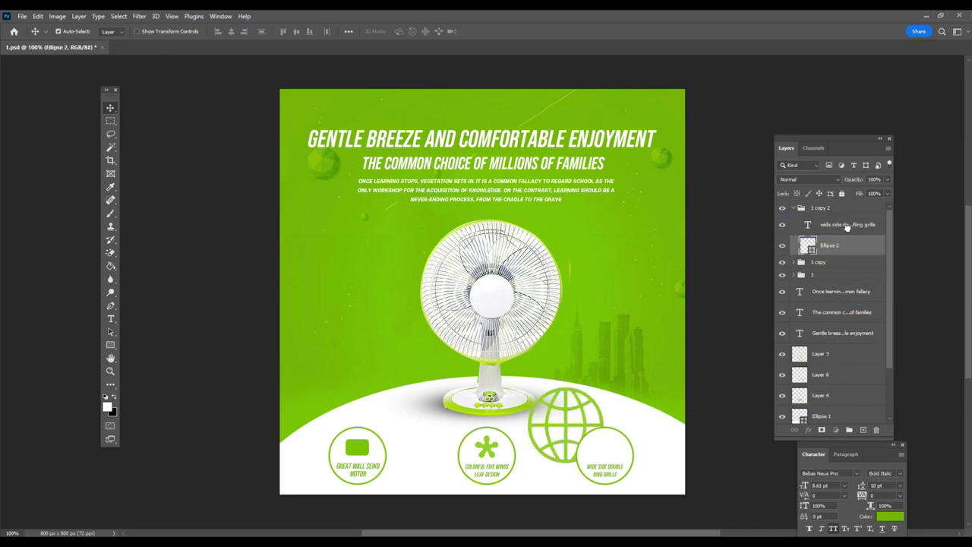
pyautogui.hotkey('ctrl', 't')
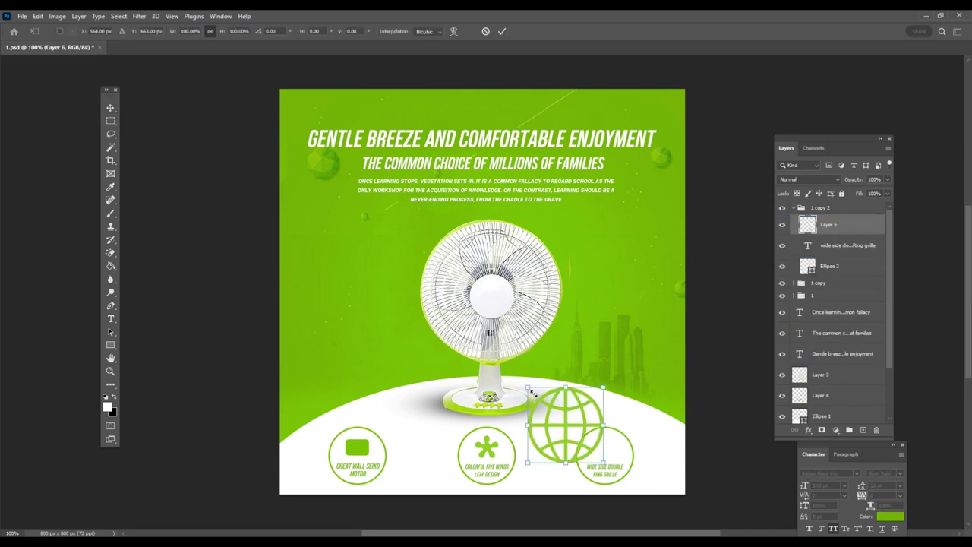
pyautogui.moveTo(531, 392)
pyautogui.mouseDown()
pyautogui.moveTo(581, 440)
pyautogui.moveTo(604, 442)
pyautogui.mouseUp()
pyautogui.write('640')
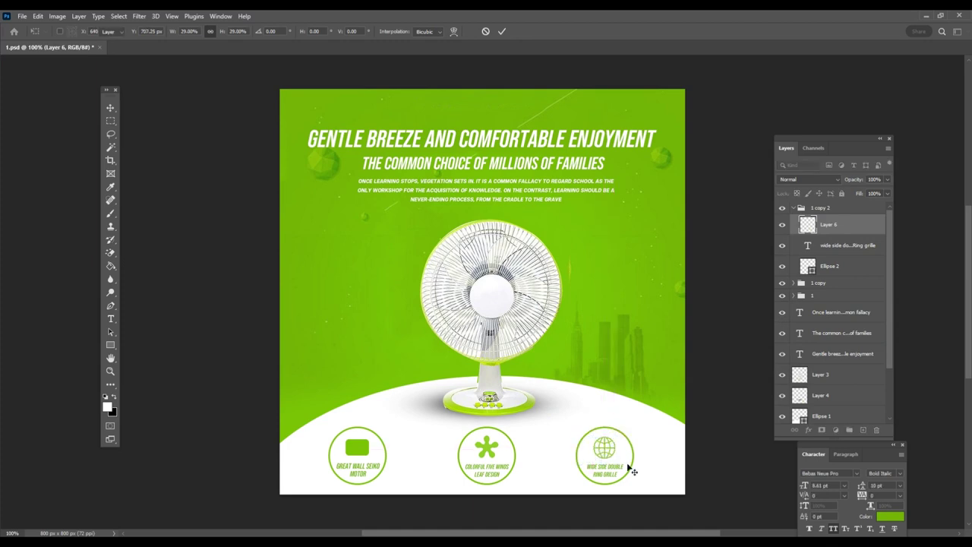
pyautogui.press('Return')
pyautogui.press('Right')
pyautogui.press('Right')
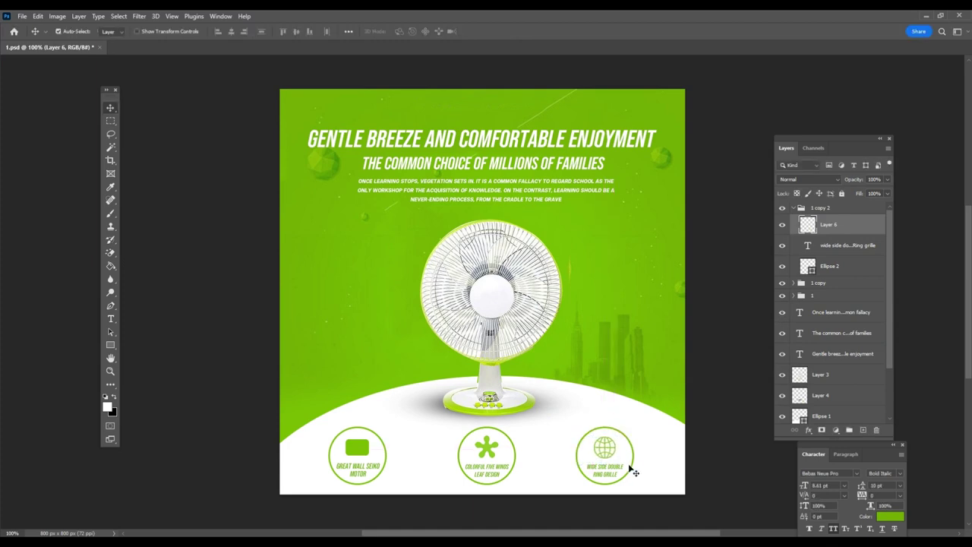
pyautogui.press('Right')
# Nudge badge groups '1 copy' and '1 copy 2' rightward so the three badges are evenly spaced.
pyautogui.click(487, 449)
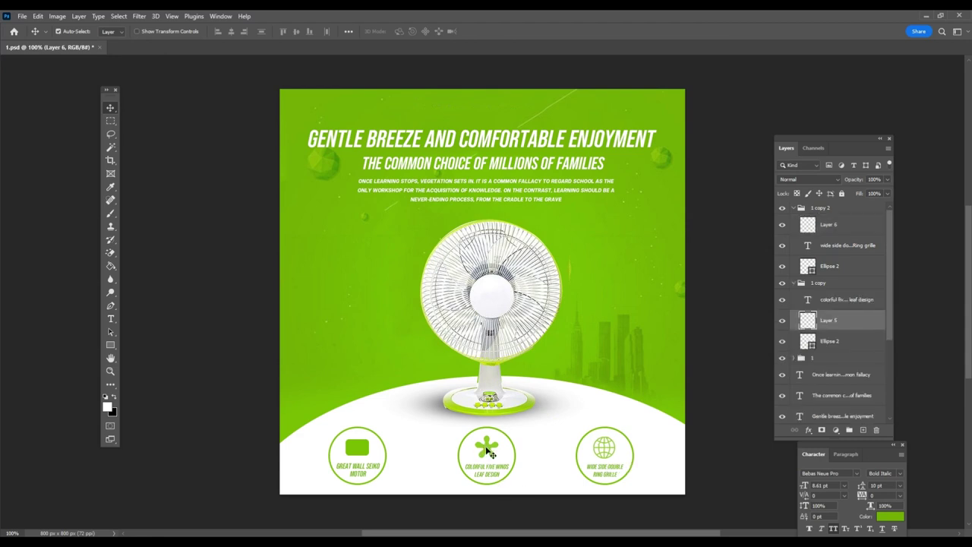
pyautogui.click(822, 284)
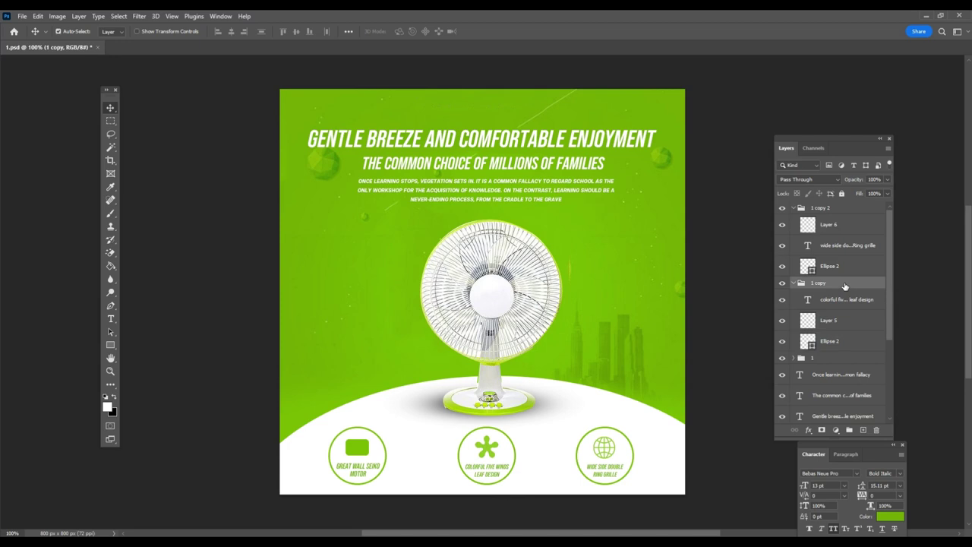
pyautogui.press('Right')
pyautogui.press('Right')
pyautogui.press('Right')
pyautogui.press('Right')
pyautogui.press('Right')
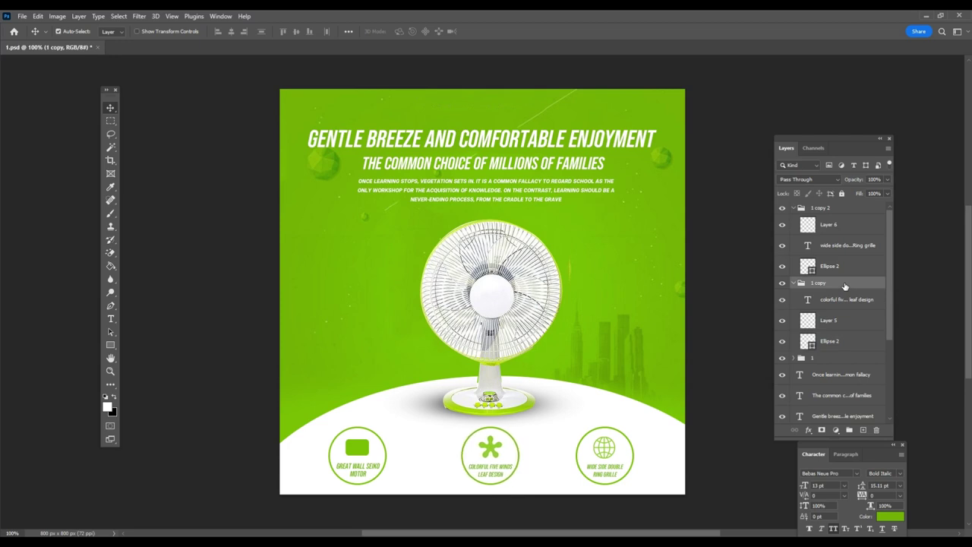
pyautogui.click(838, 208)
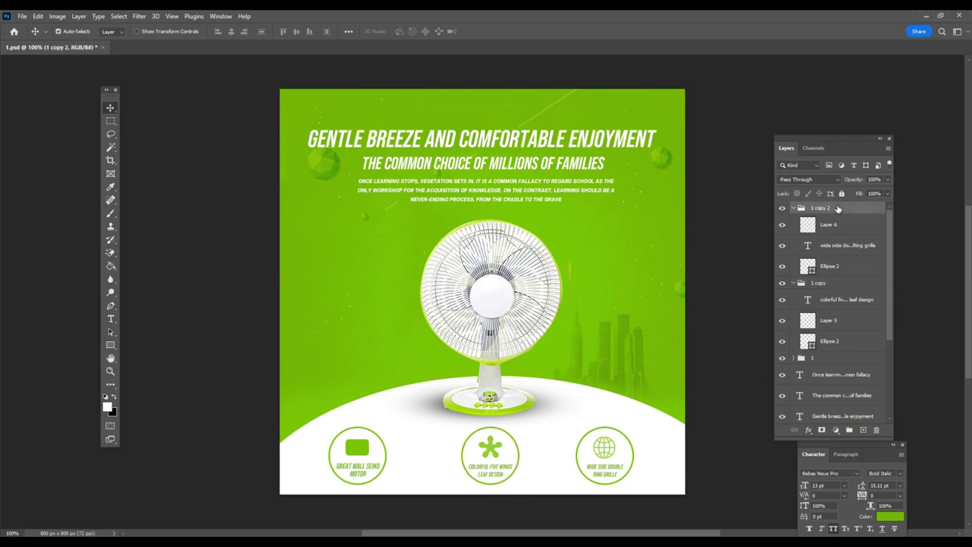
pyautogui.press('Right')
pyautogui.press('Right')
pyautogui.press('Right')
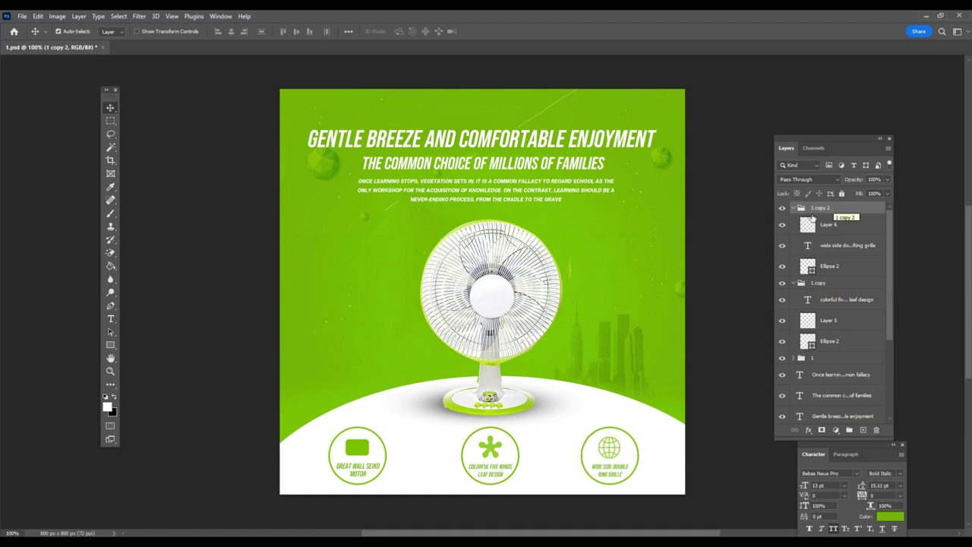
pyautogui.click(495, 448)
pyautogui.click(832, 283)
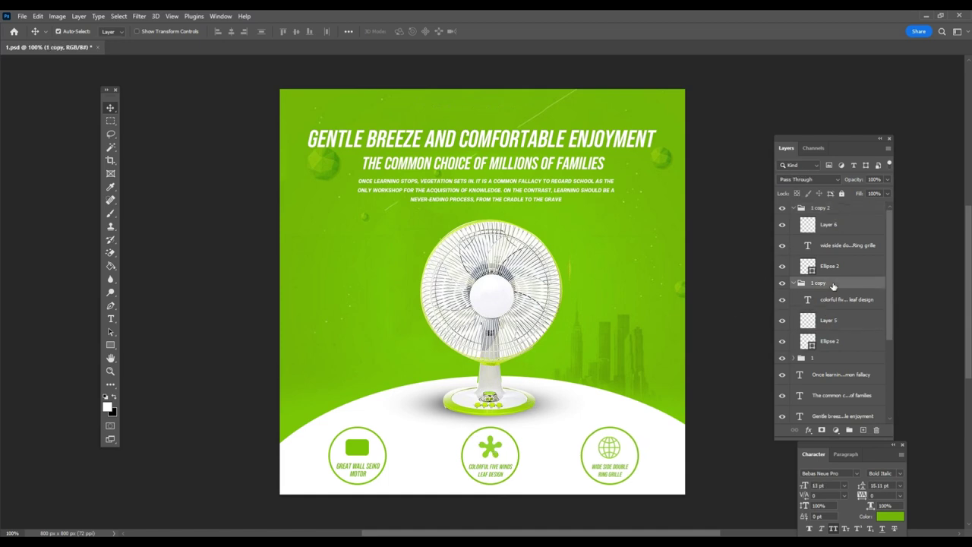
pyautogui.press('Right')
pyautogui.press('Right')
pyautogui.press('Right')
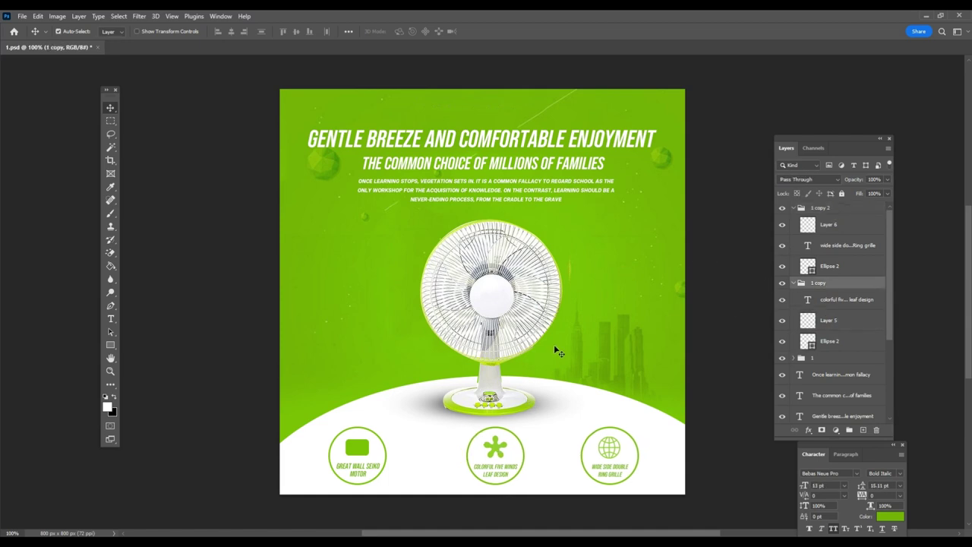
pyautogui.press('Left')
pyautogui.press('Left')
pyautogui.press('Left')
pyautogui.press('Left')
pyautogui.press('Left')
pyautogui.press('Left')
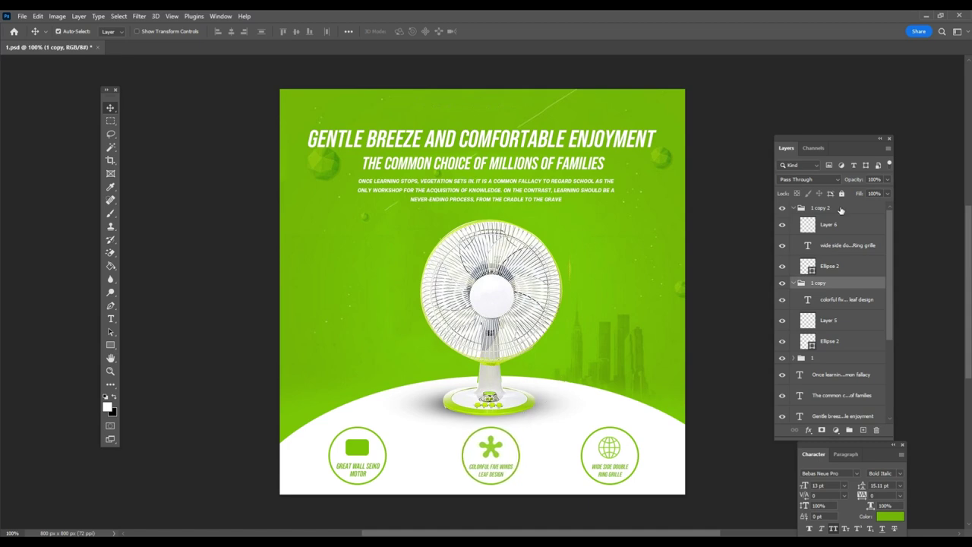
# Close the Layers and Character panels, then reopen Layers with F7.
pyautogui.click(889, 139)
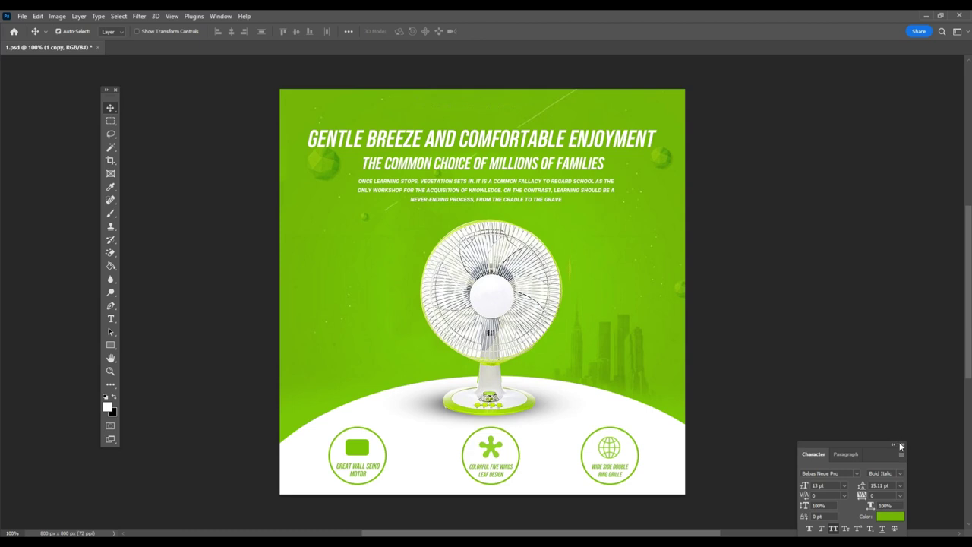
pyautogui.click(903, 446)
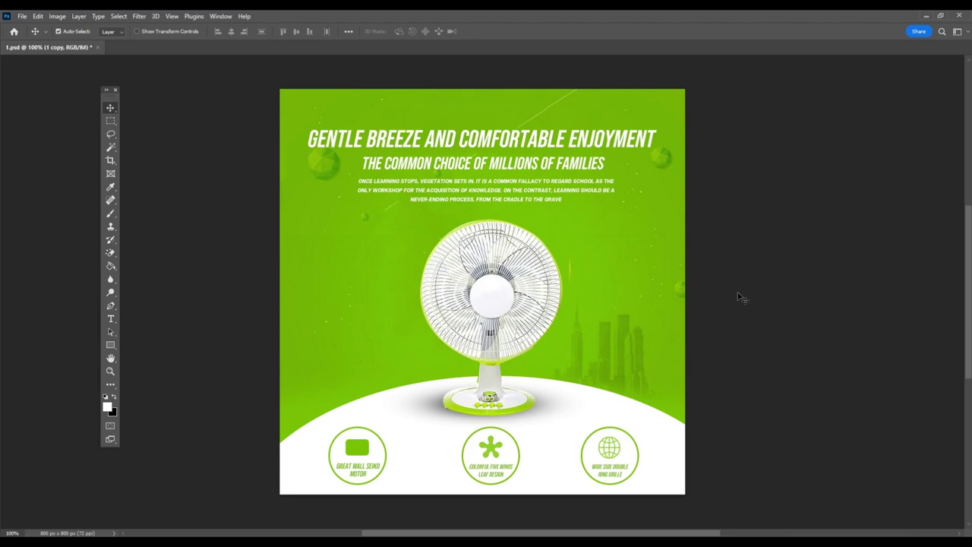
pyautogui.press('F7')
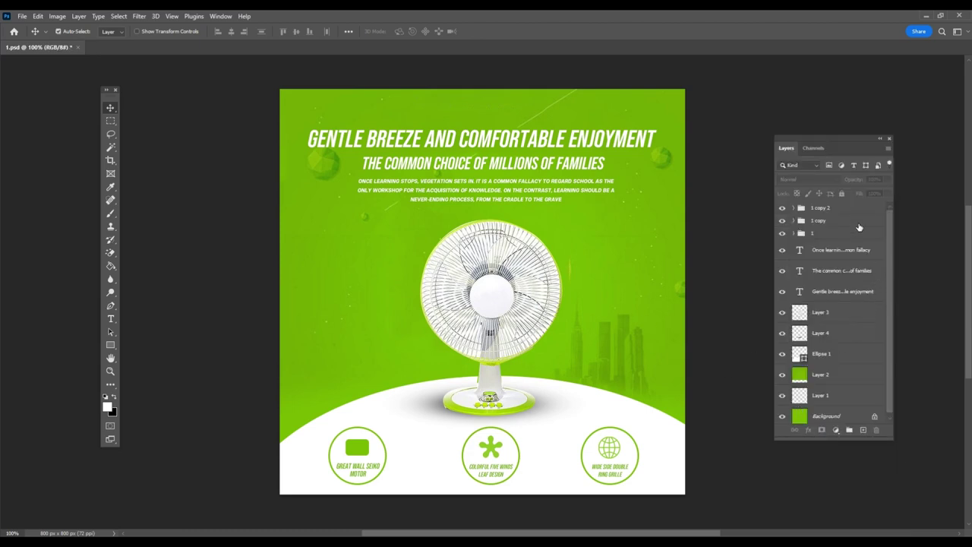
# Scale groups '1', '1 copy' and '1 copy 2' together to 76.28% around their centre.
pyautogui.click(849, 208)
pyautogui.keyDown('shift'); pyautogui.click(827, 233); pyautogui.keyUp('shift')
pyautogui.hotkey('ctrl', 't')
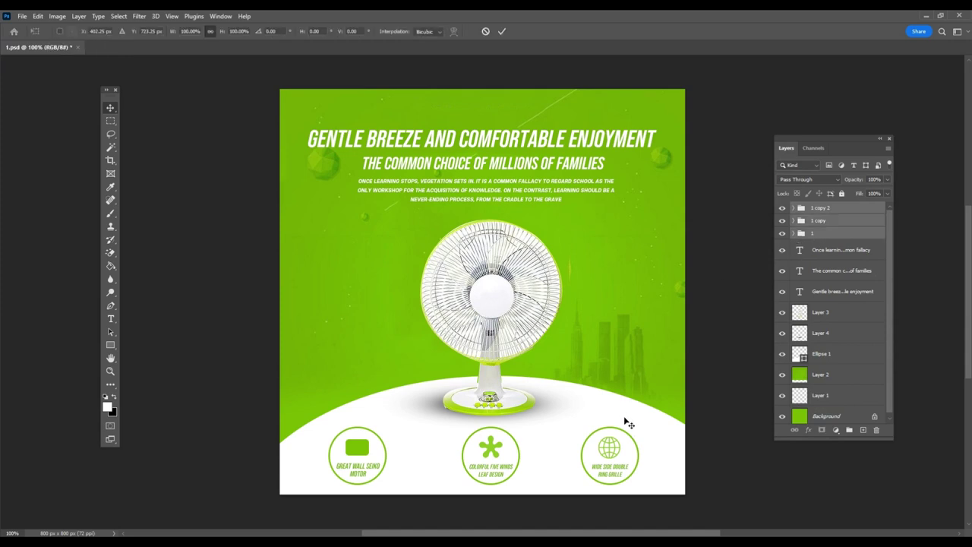
pyautogui.moveTo(639, 431)
pyautogui.mouseDown()
pyautogui.moveTo(586, 448)
pyautogui.moveTo(599, 448)
pyautogui.mouseUp()
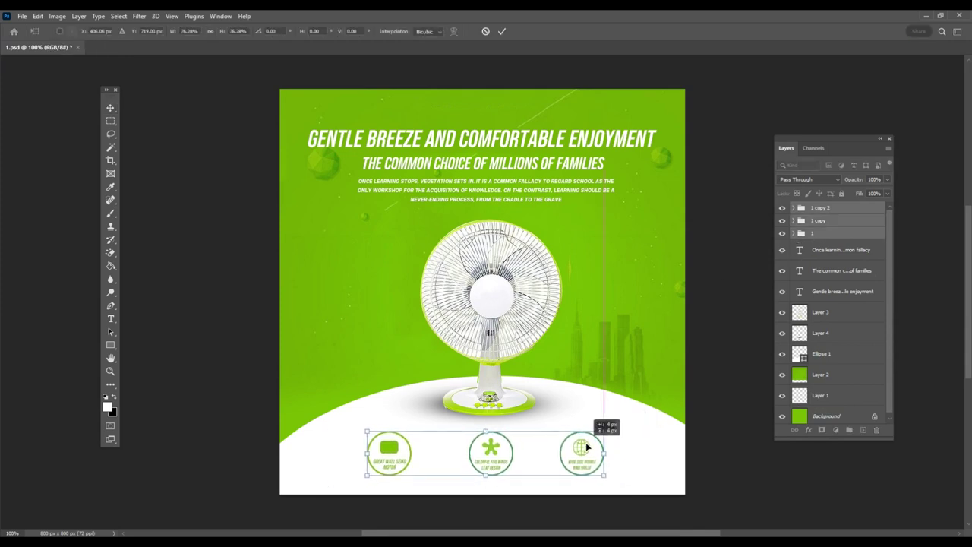
pyautogui.press('Return')
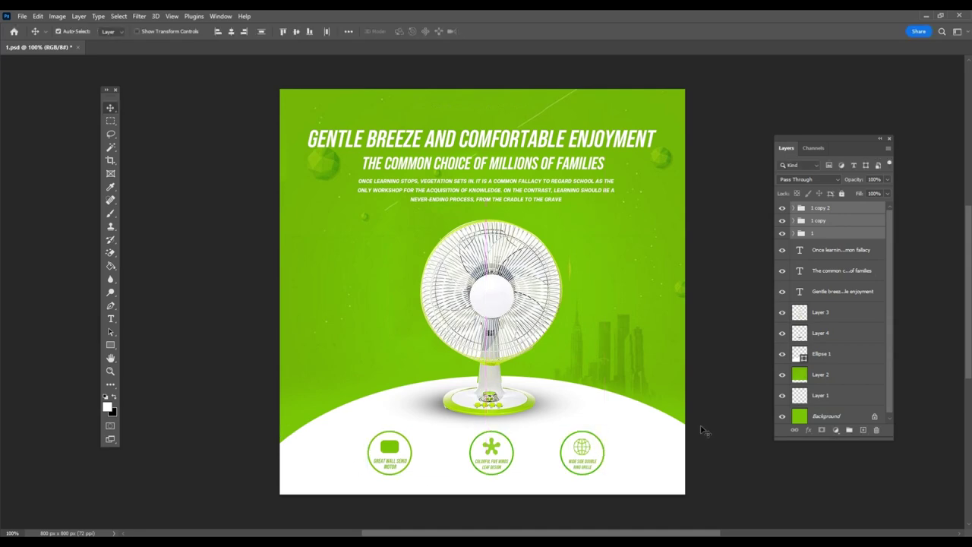